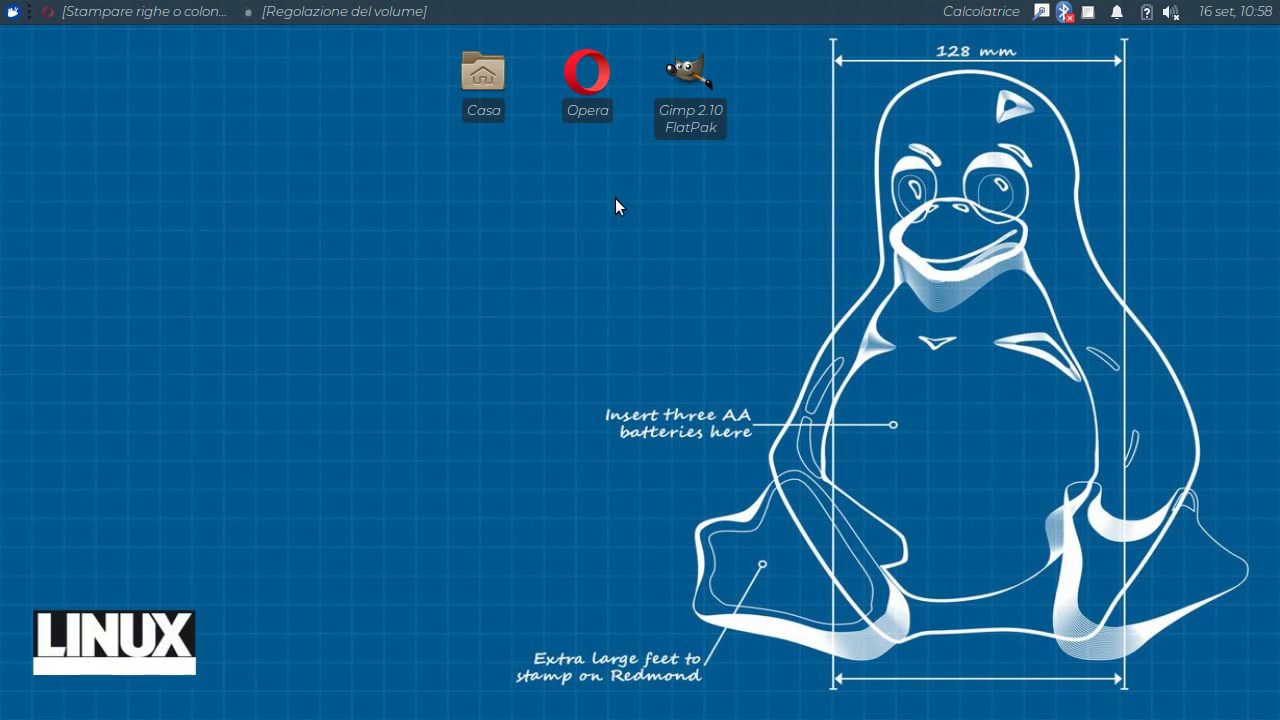
# - Launch LibreOffice Writer from the Whisker applications menu
pyautogui.click(13, 11)
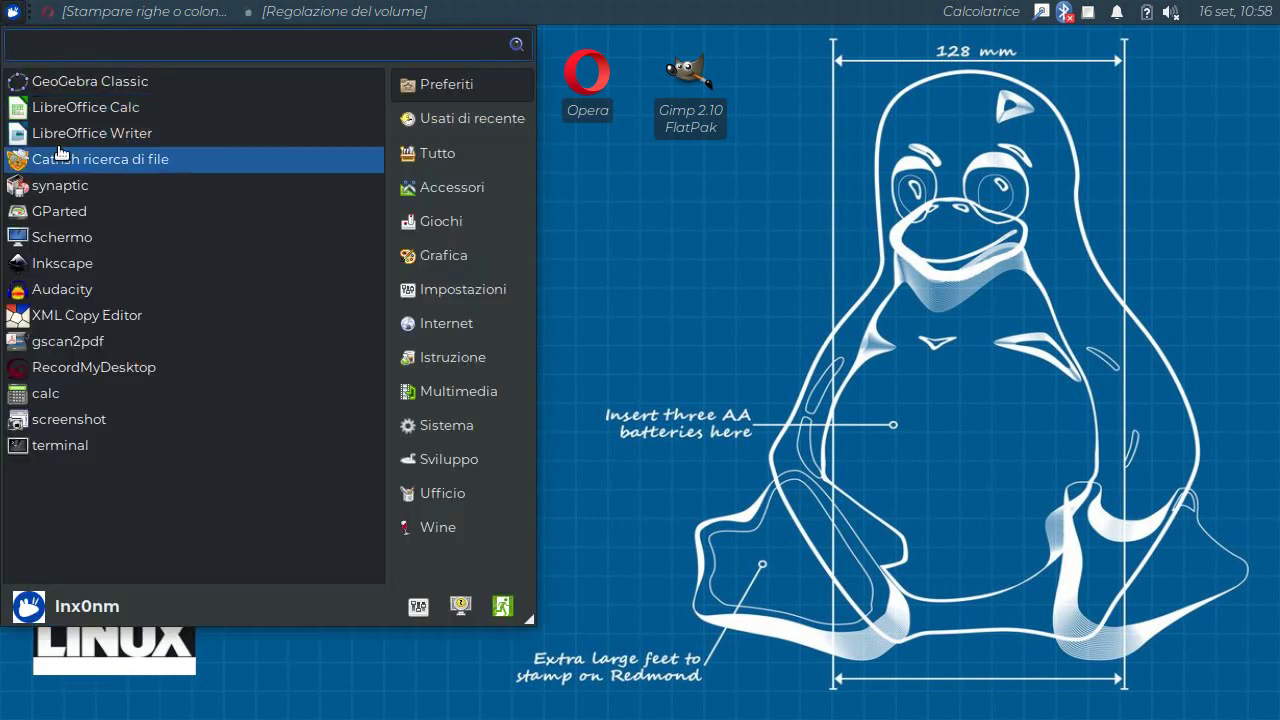
pyautogui.click(95, 133)
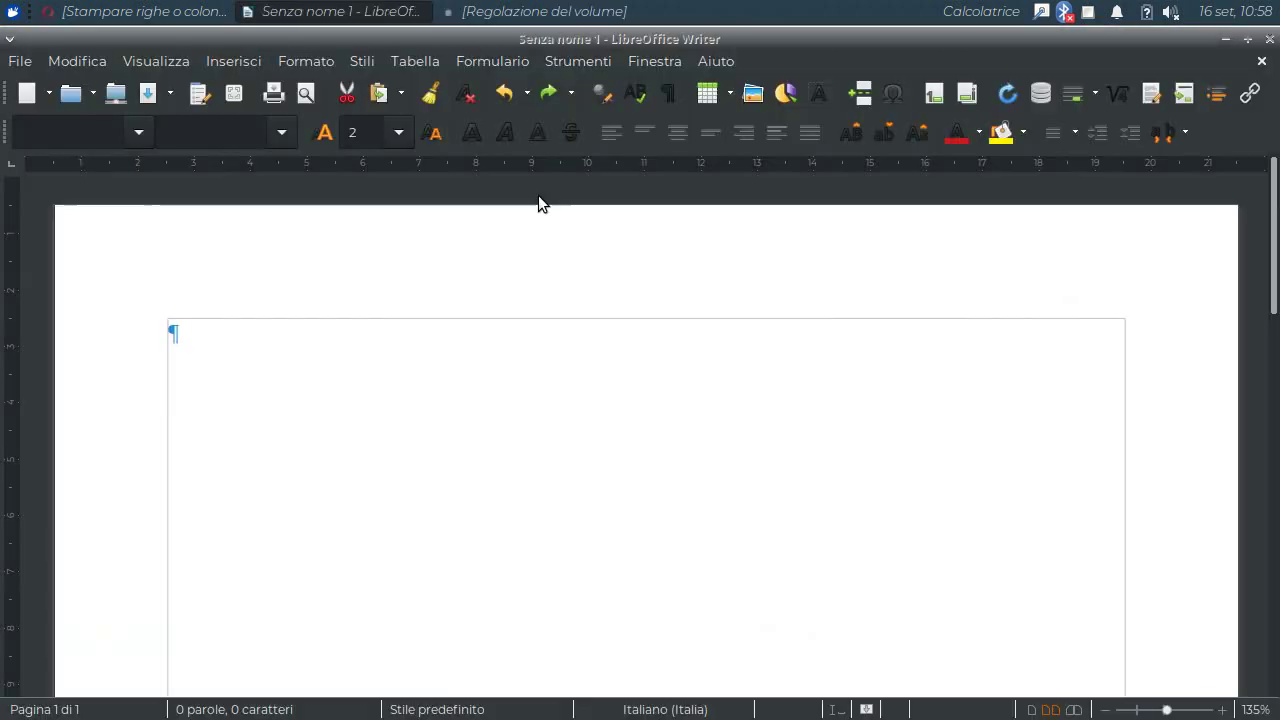
# - Print-preview the blank Writer document, exit the preview, and close Writer
pyautogui.click(312, 96)
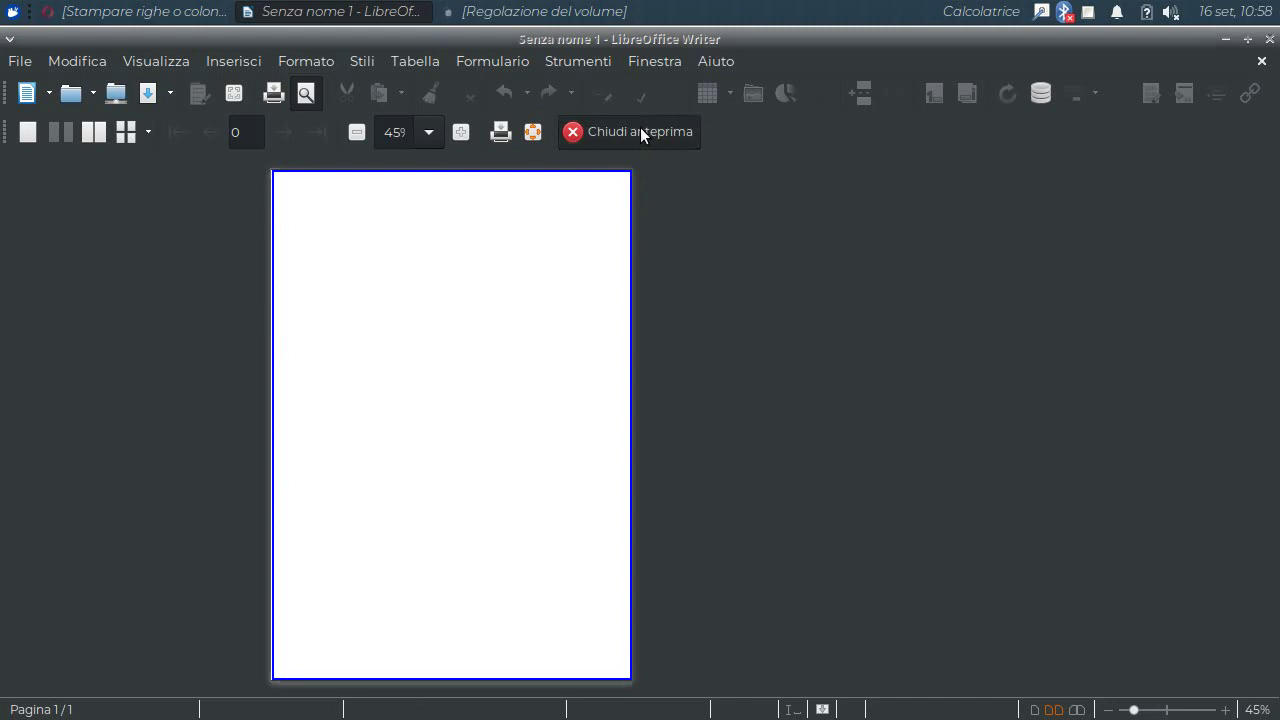
pyautogui.click(676, 136)
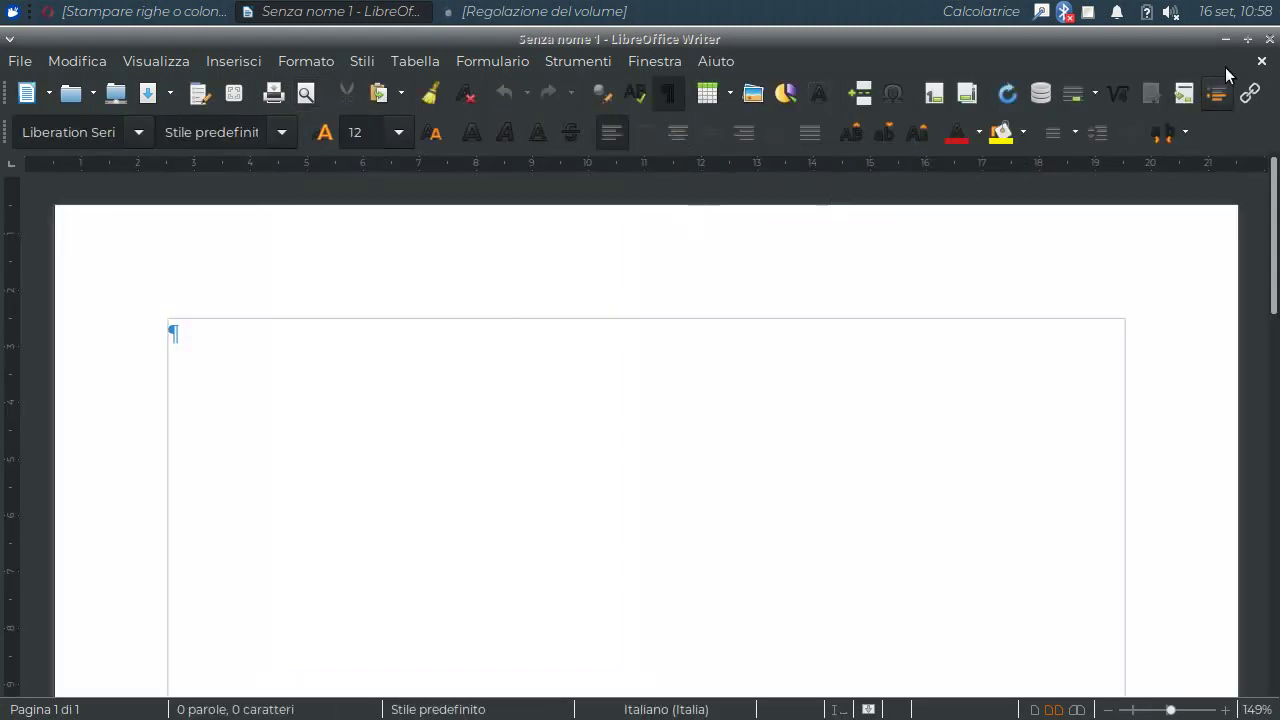
pyautogui.click(1271, 40)
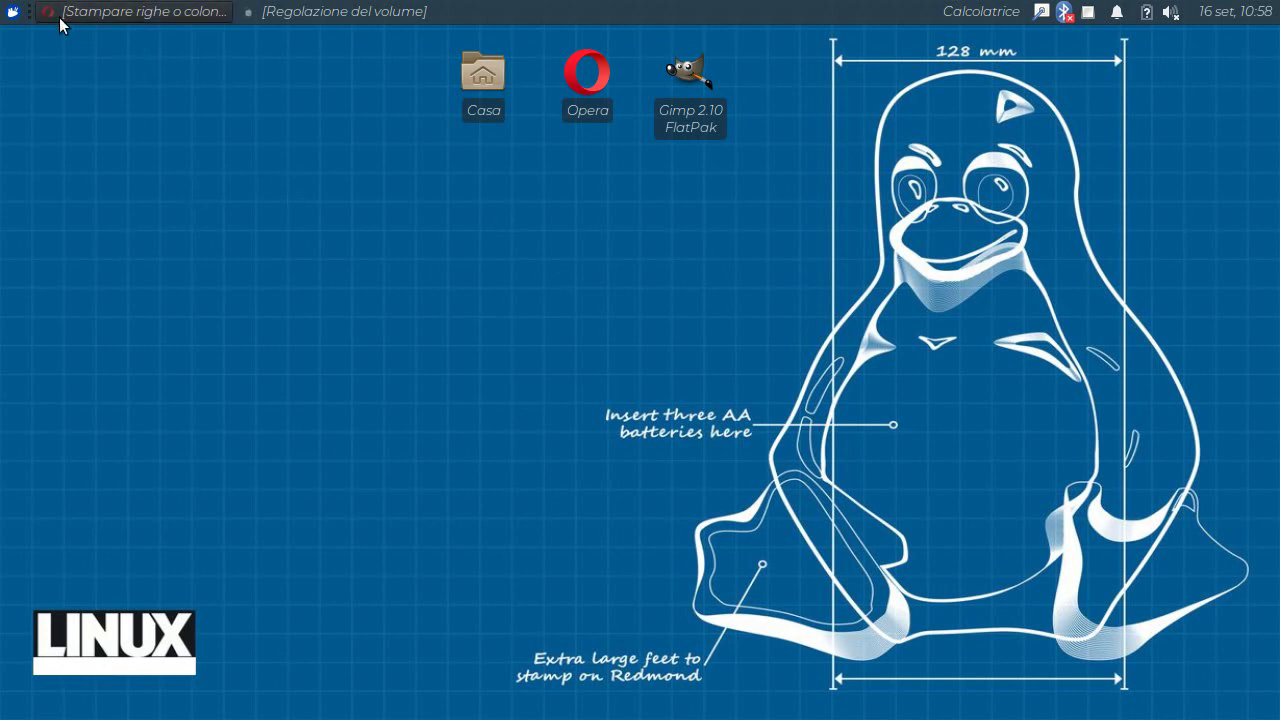
# - Launch LibreOffice Calc from the applications menu and toggle the empty sheet's print preview
pyautogui.click(11, 12)
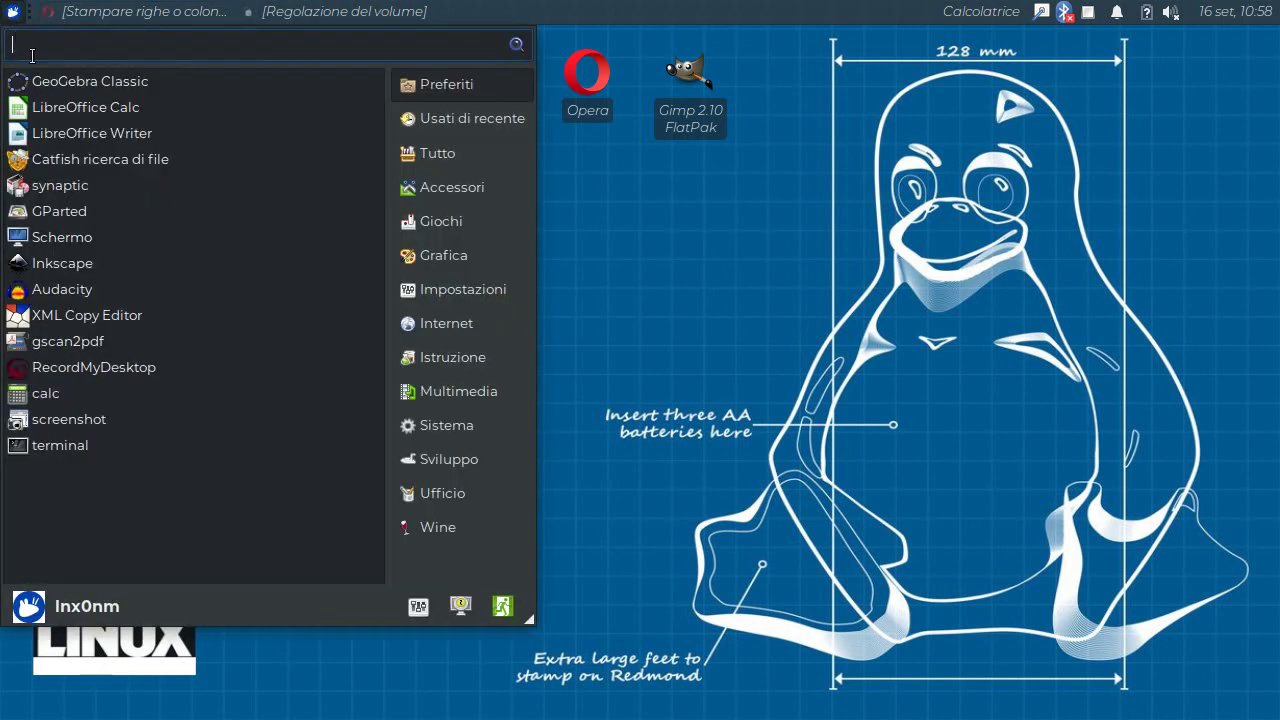
pyautogui.click(95, 109)
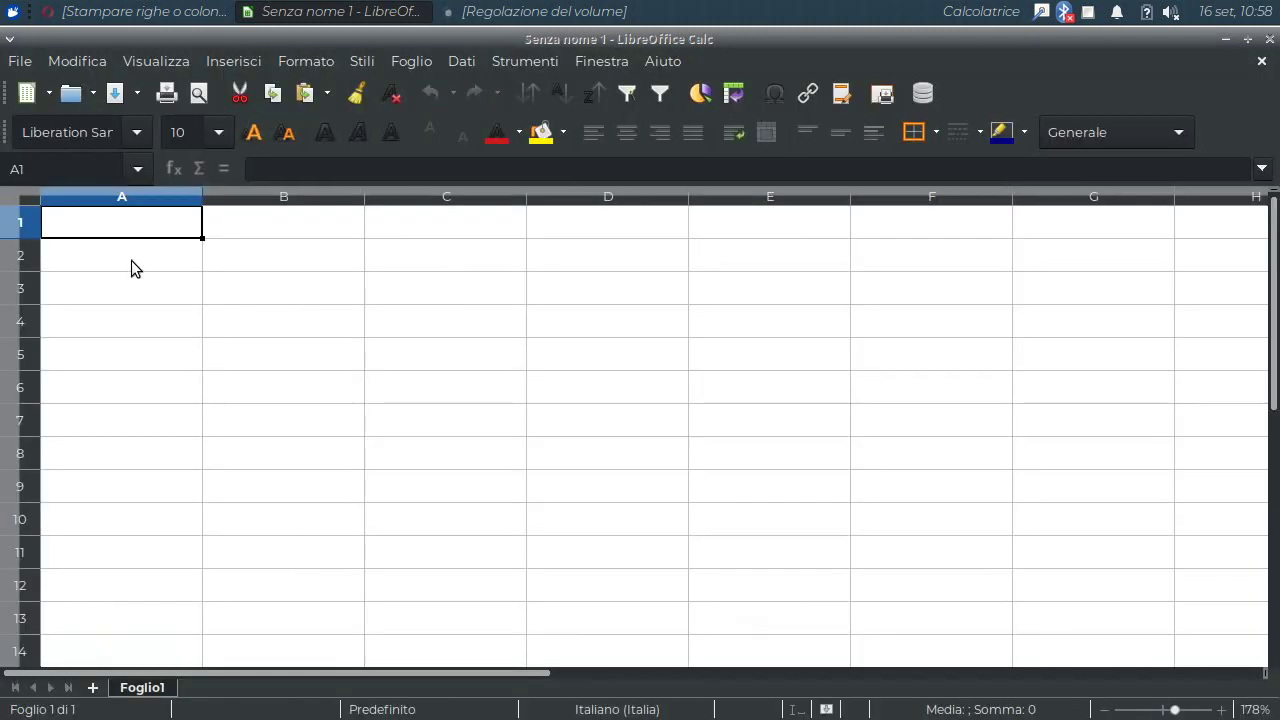
pyautogui.click(198, 97)
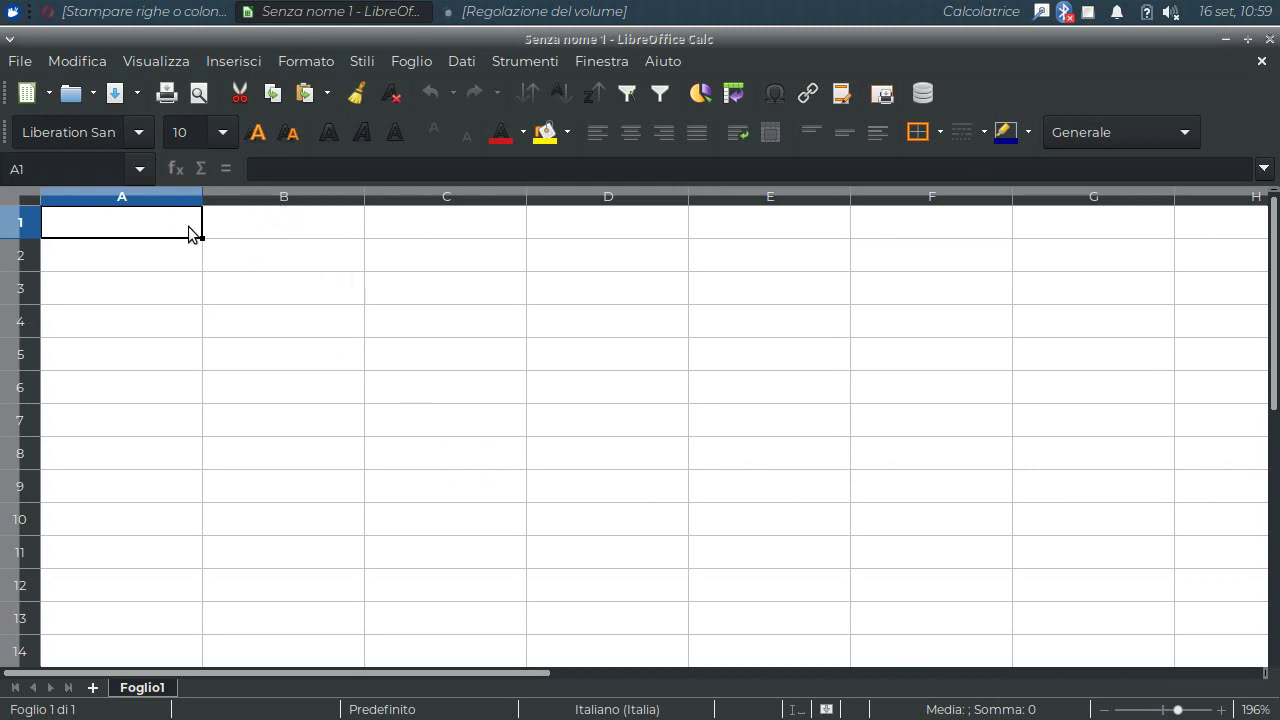
# - Enter Gennaio in A1 and autofill the month series across to L1 (dicembre)
pyautogui.write('G')
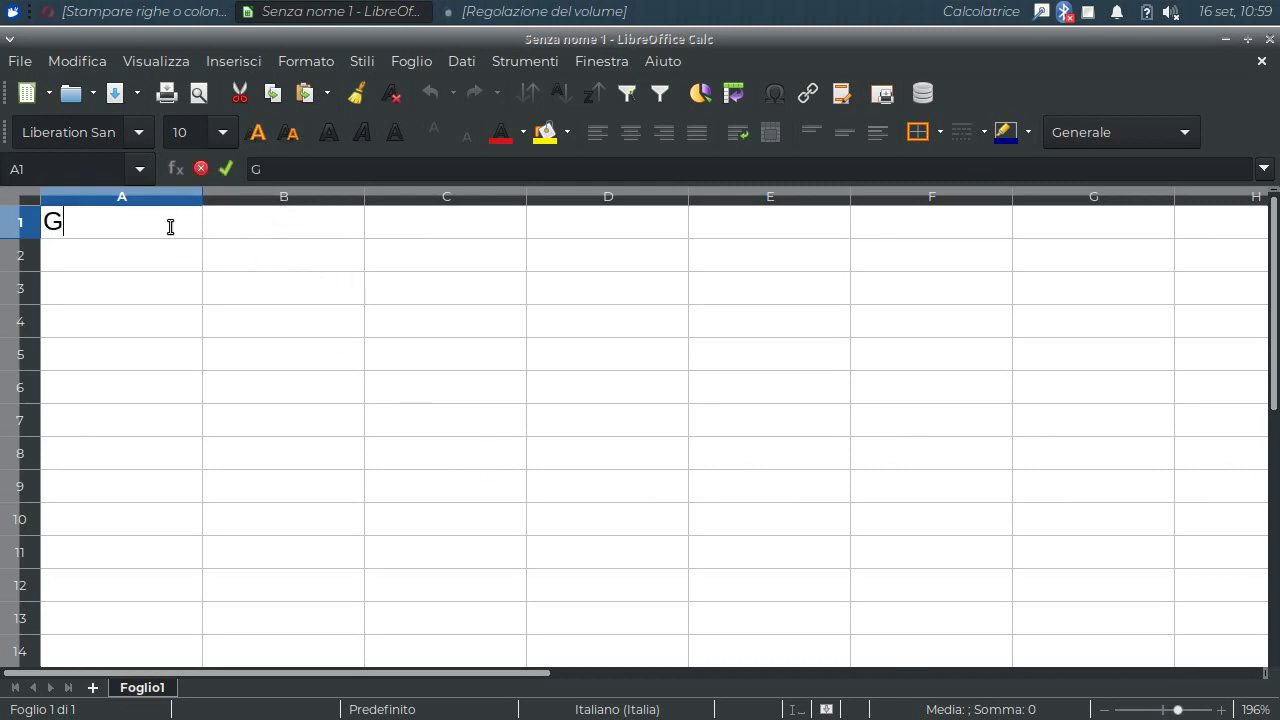
pyautogui.write('ennaio')
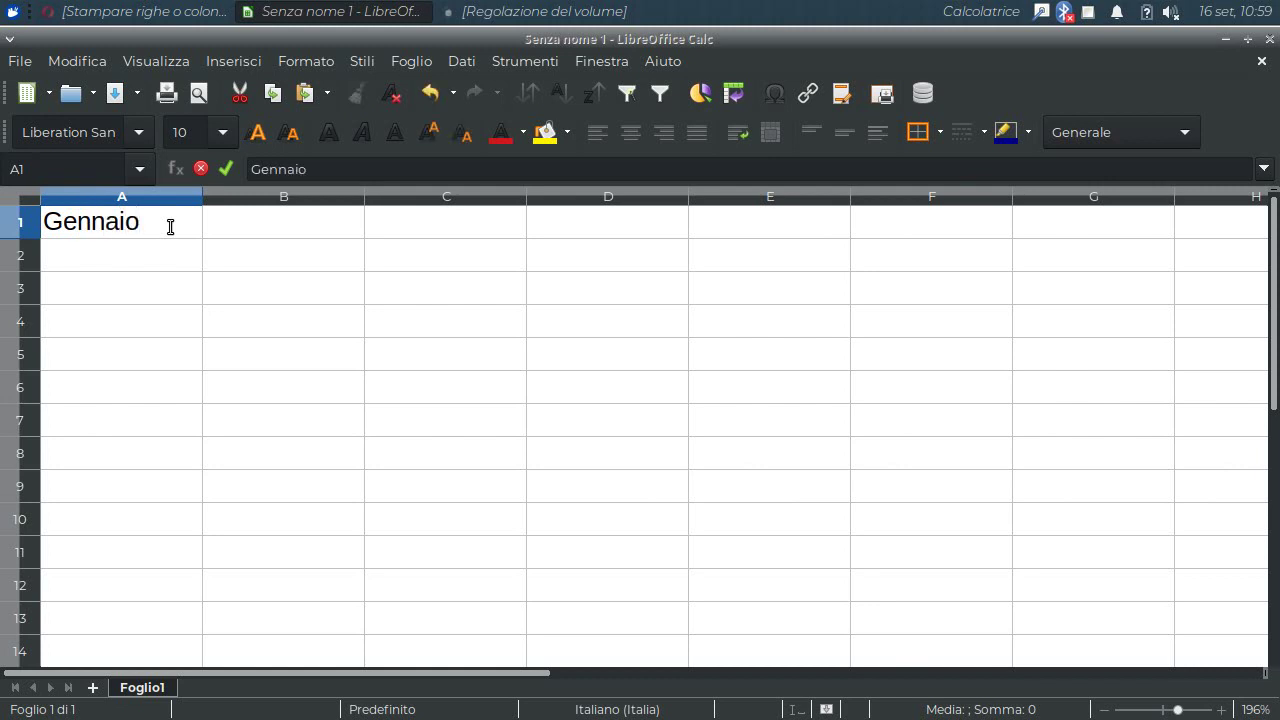
pyautogui.press('Return')
pyautogui.click(118, 234)
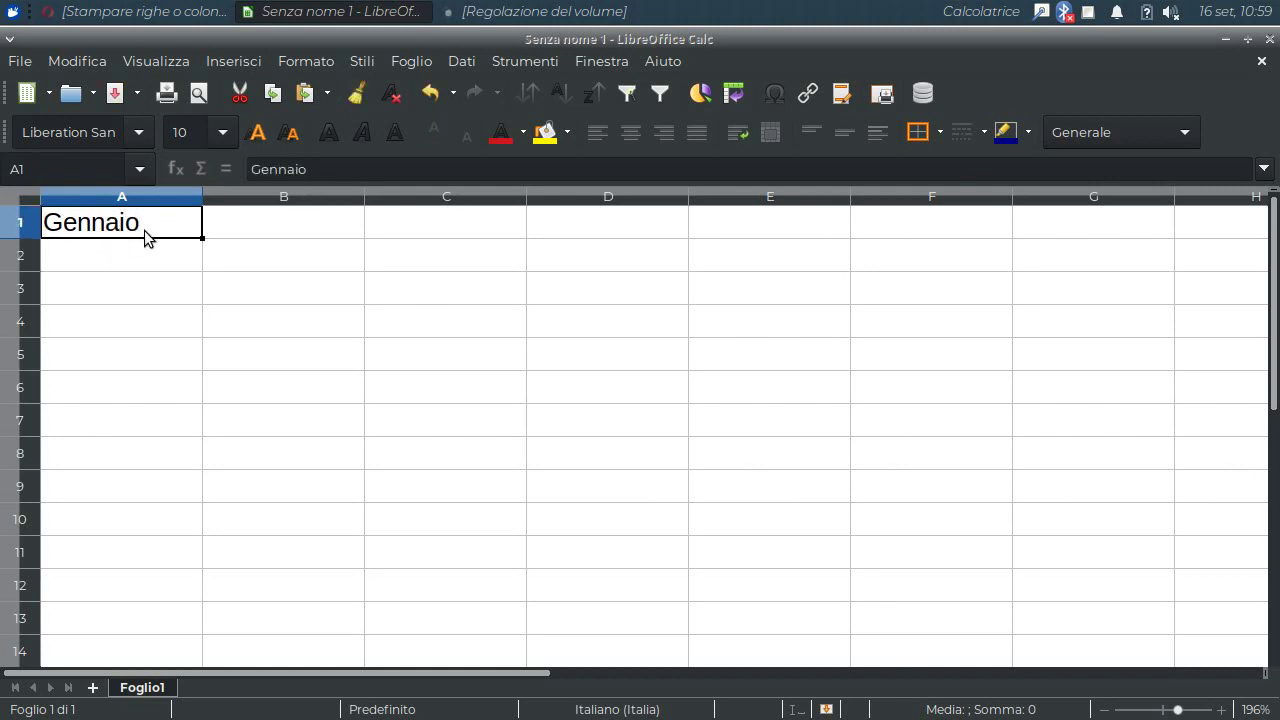
pyautogui.moveTo(200, 237)
pyautogui.mouseDown()
pyautogui.moveTo(1030, 221)
pyautogui.moveTo(1243, 201)
pyautogui.moveTo(1194, 217)
pyautogui.moveTo(1247, 221)
pyautogui.moveTo(1071, 223)
pyautogui.moveTo(1016, 238)
pyautogui.mouseUp()
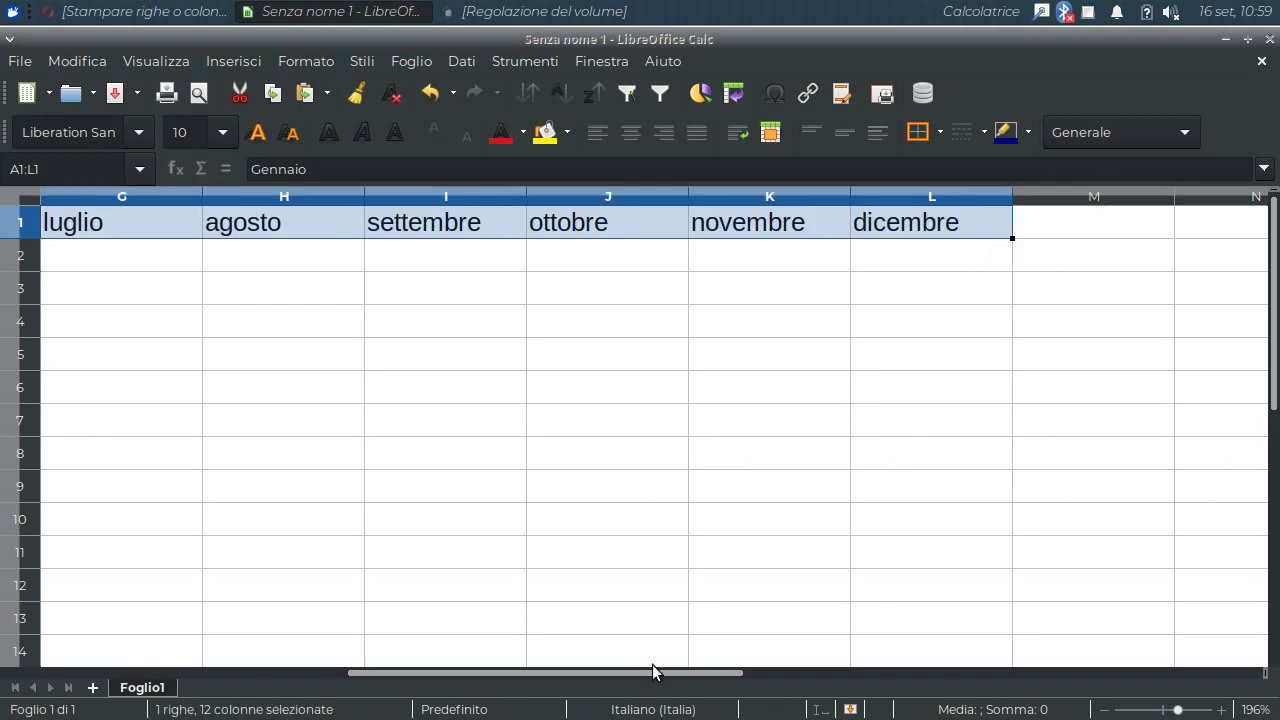
pyautogui.moveTo(651, 672); pyautogui.dragTo(327, 672)
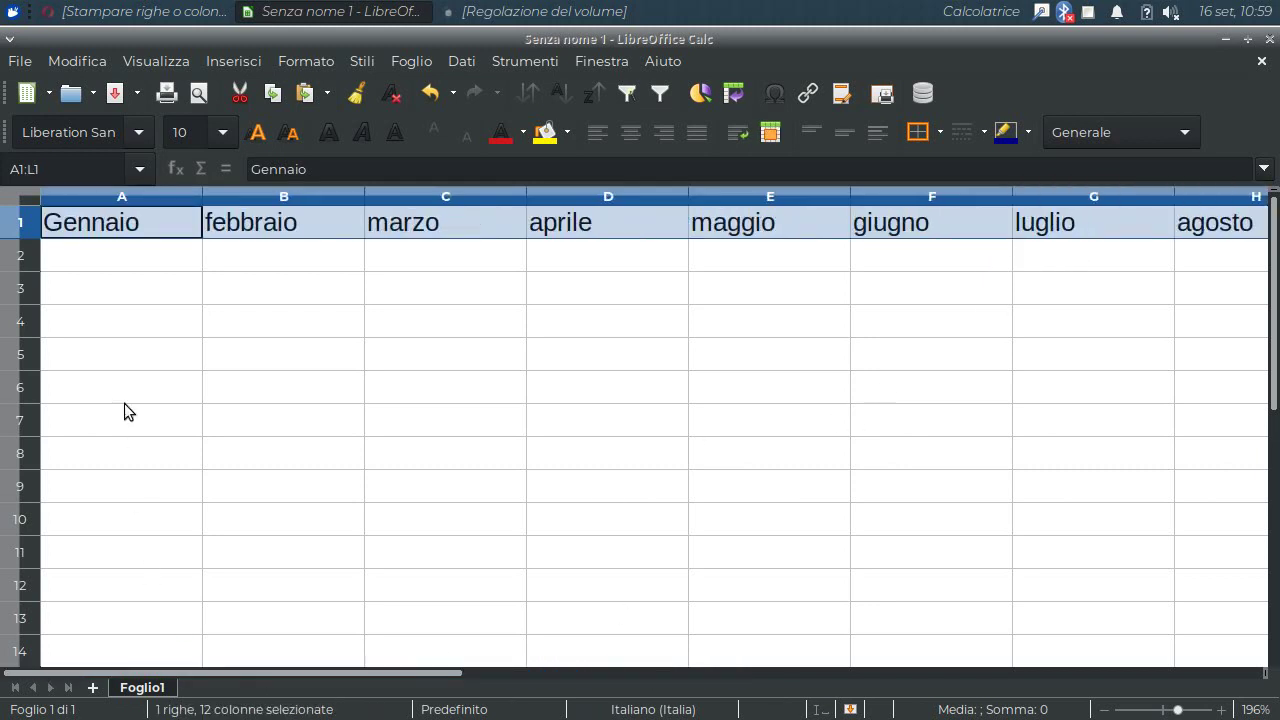
pyautogui.click(116, 258)
pyautogui.click(122, 226)
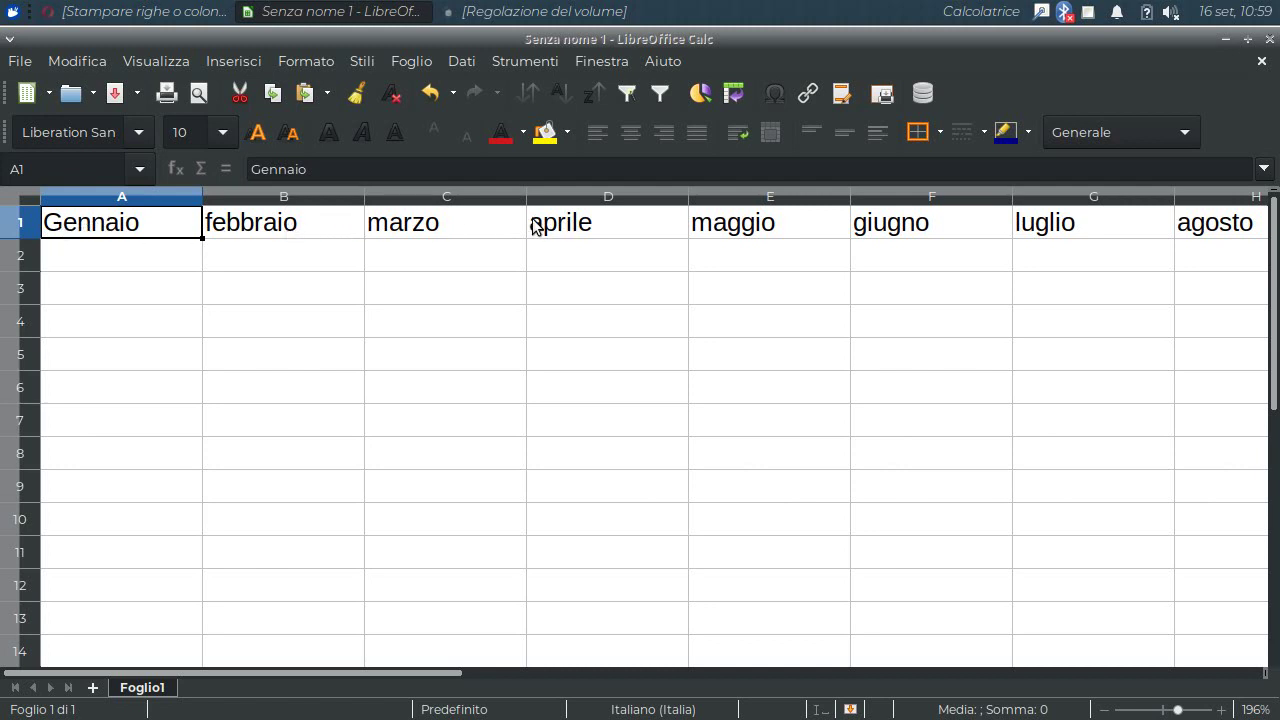
pyautogui.click(164, 258)
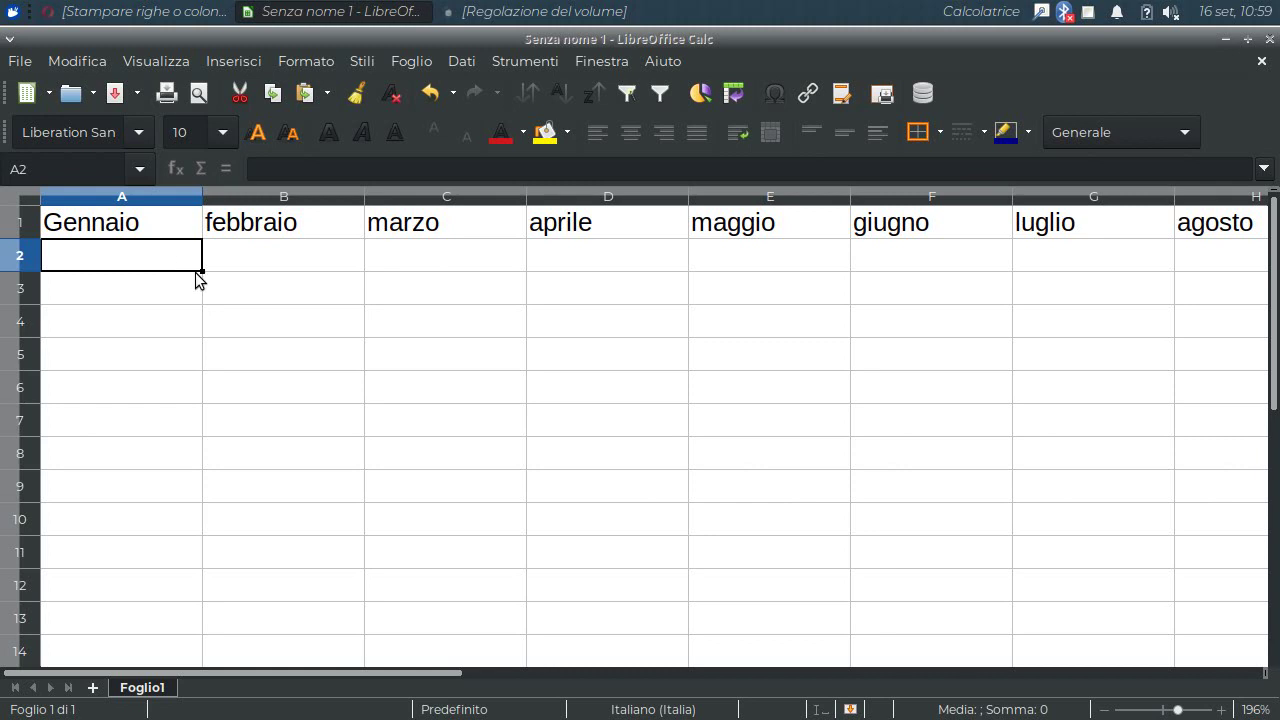
# - Enter 324, 3454, 566, 456, 54 and 54 into cells A2 through F2
pyautogui.write('324')
pyautogui.press('Tab')
pyautogui.write('3454')
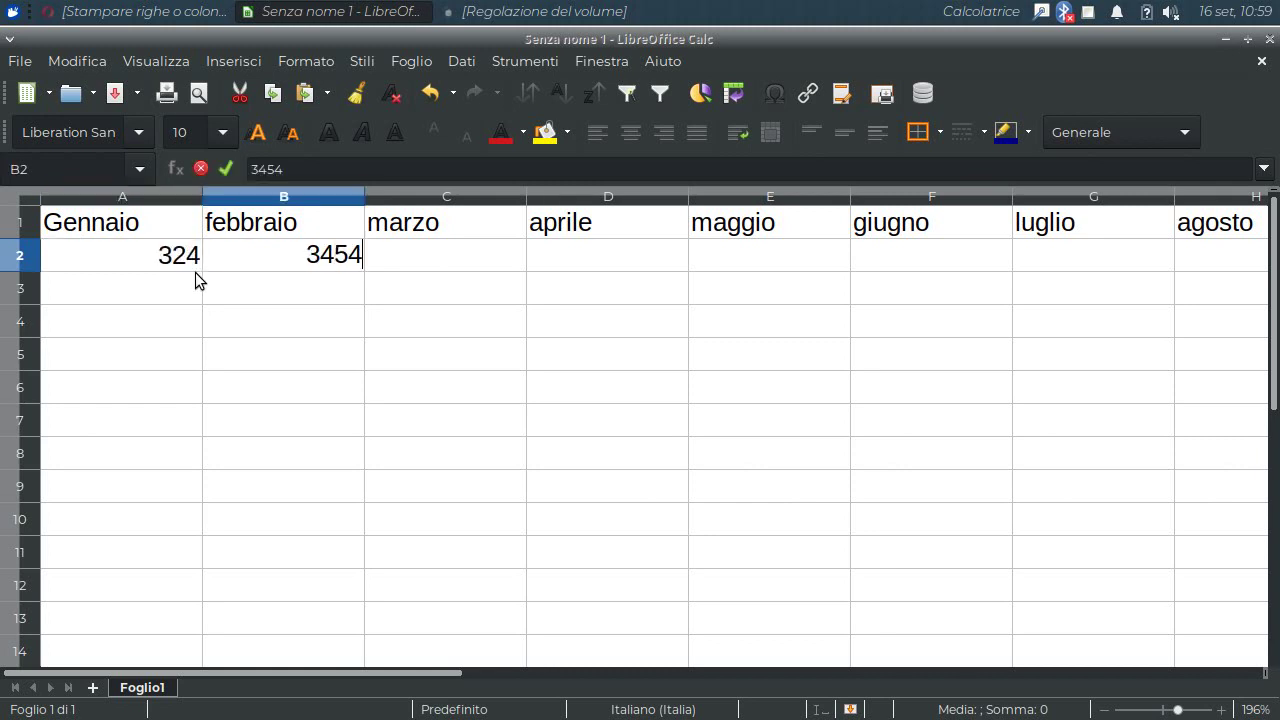
pyautogui.press('Tab')
pyautogui.write('566')
pyautogui.press('Tab')
pyautogui.write('456')
pyautogui.press('Tab')
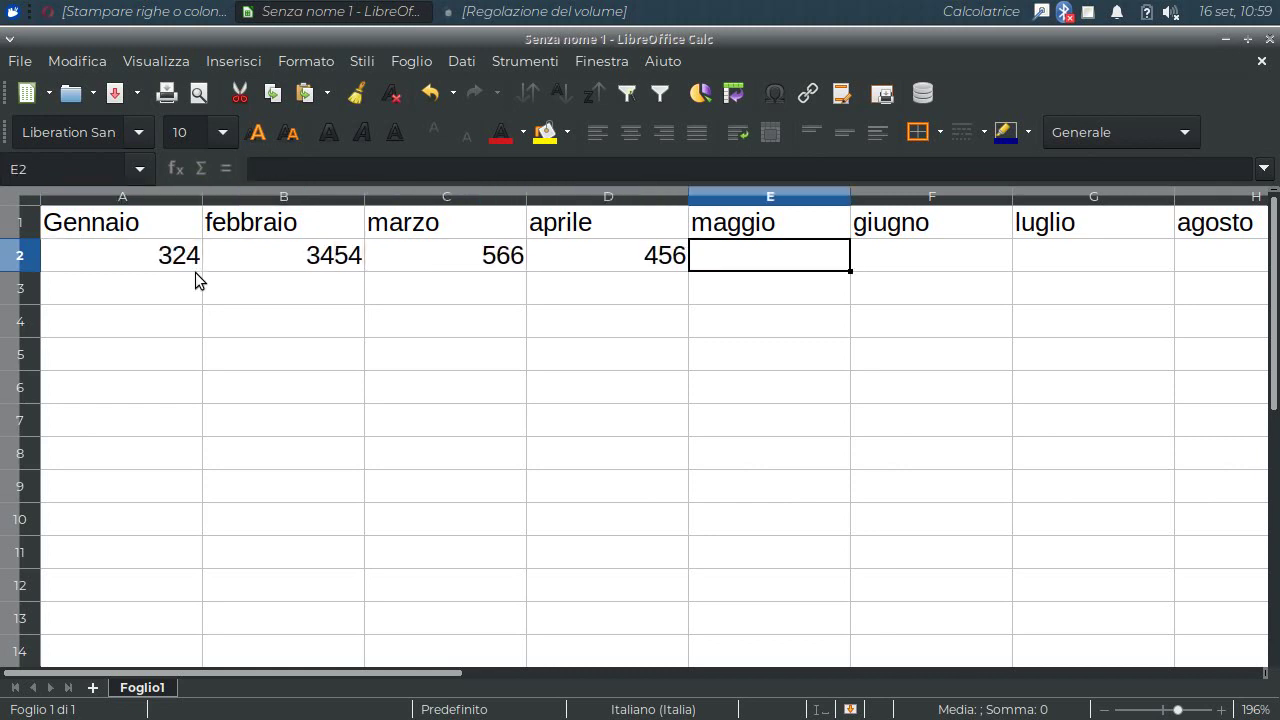
pyautogui.write('54')
pyautogui.press('Tab')
pyautogui.write('54')
pyautogui.press('Tab')
# - Move the cell cursor back to A1
pyautogui.press('Down')
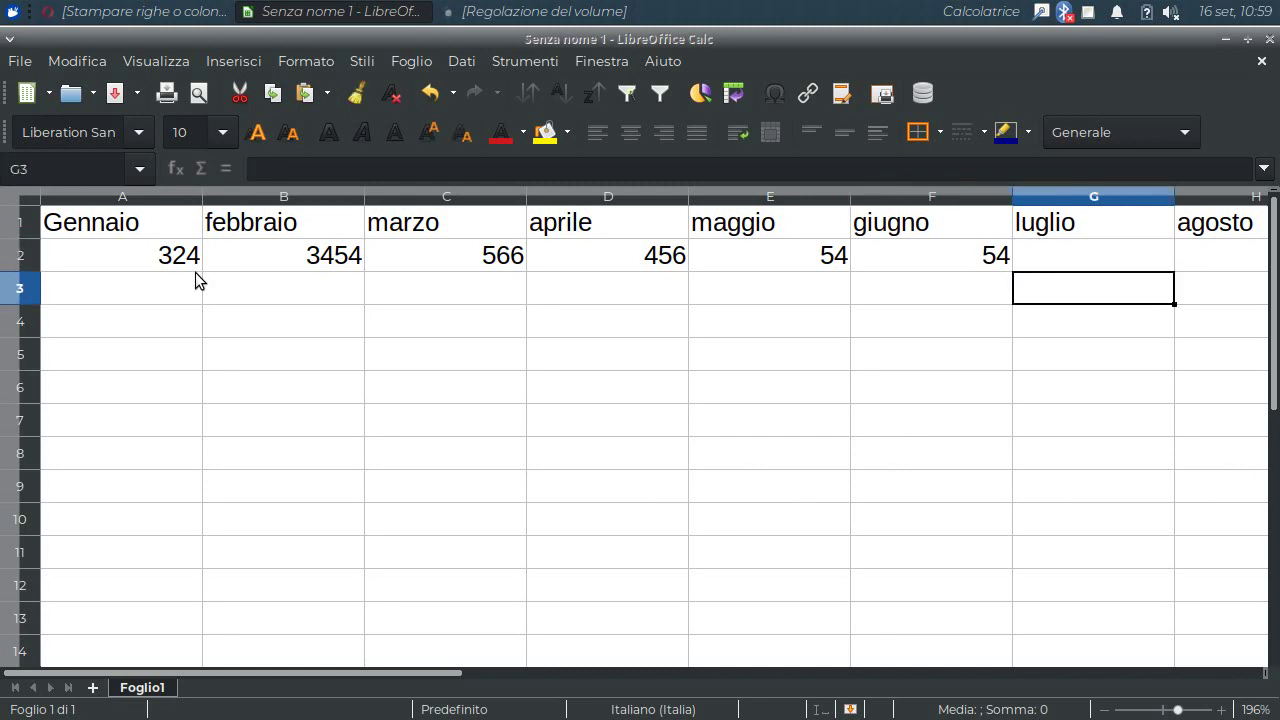
pyautogui.press('Left')
pyautogui.press('Home')
pyautogui.press('Up')
pyautogui.press('Up')
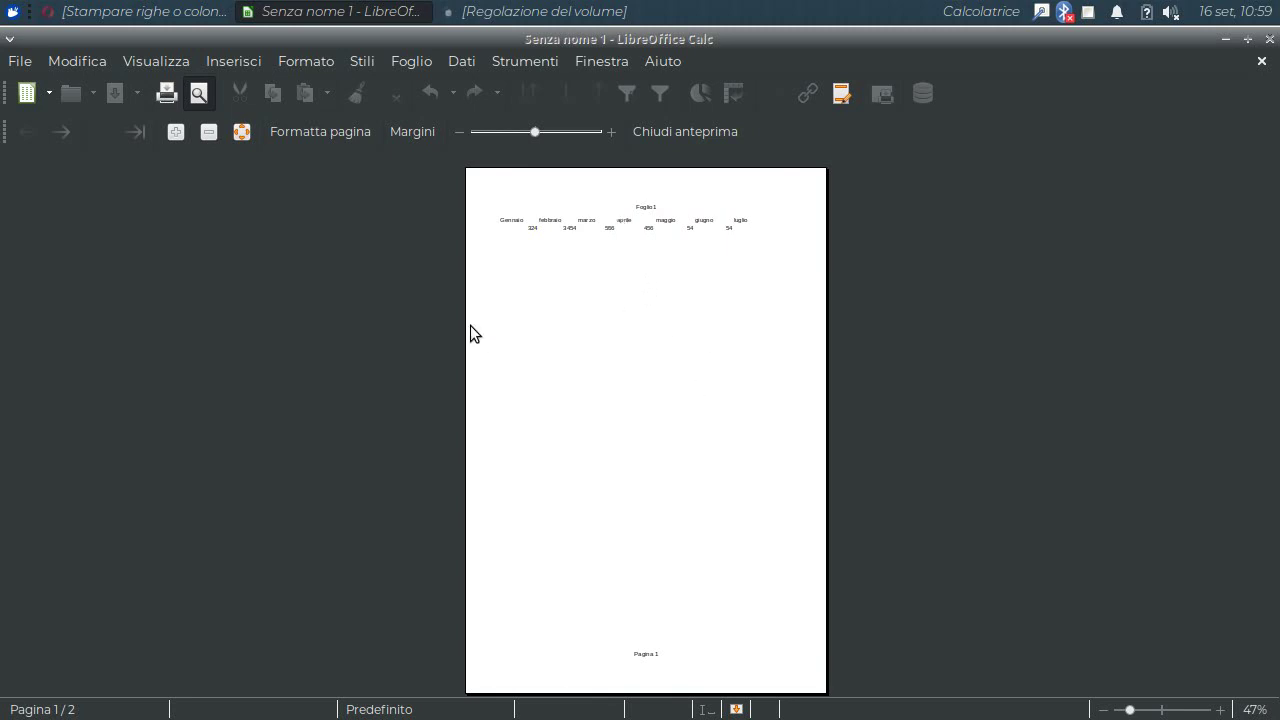
# - Zoom into the print preview and browse page 2, then back to page 1
pyautogui.click(176, 133)
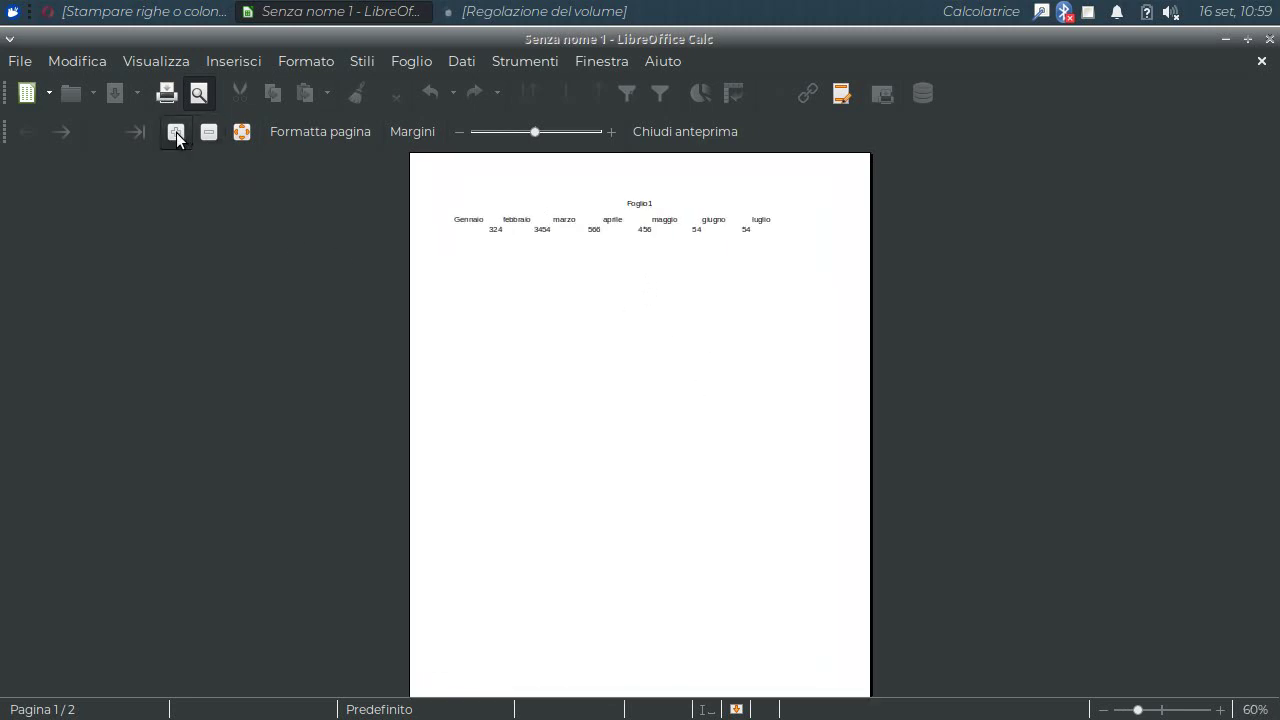
pyautogui.click(176, 133)
pyautogui.click(176, 133)
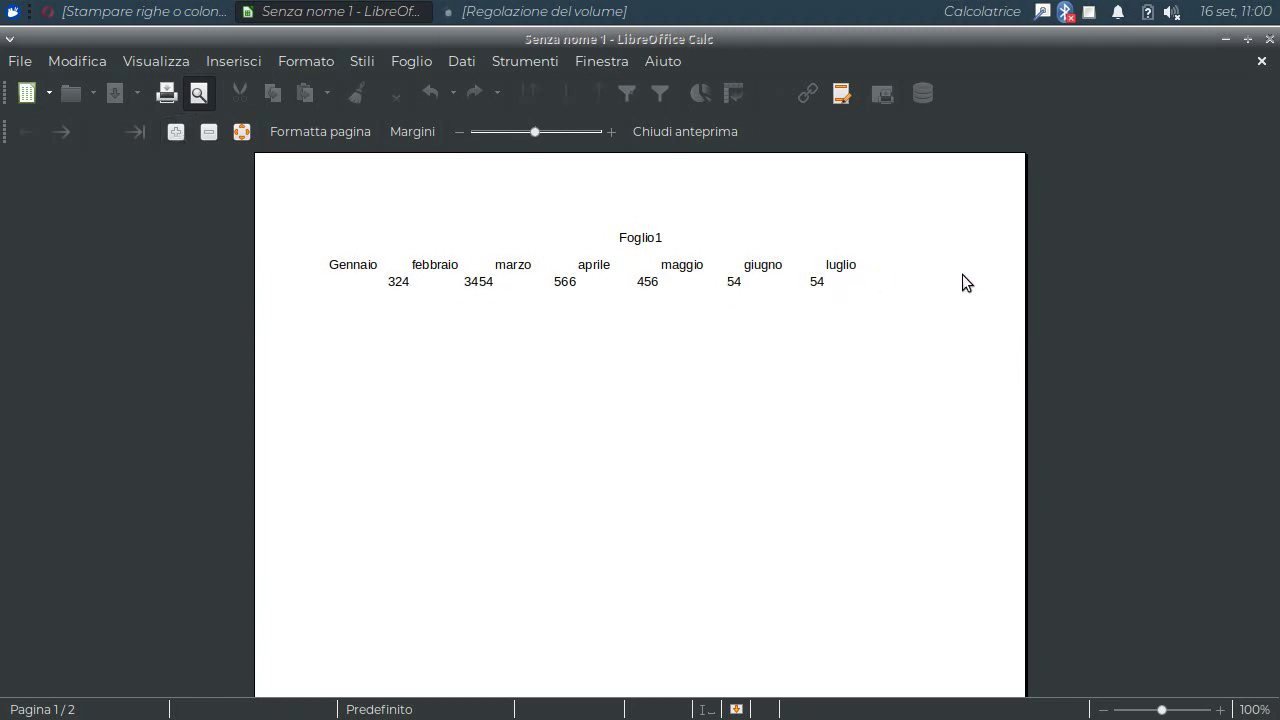
pyautogui.click(66, 134)
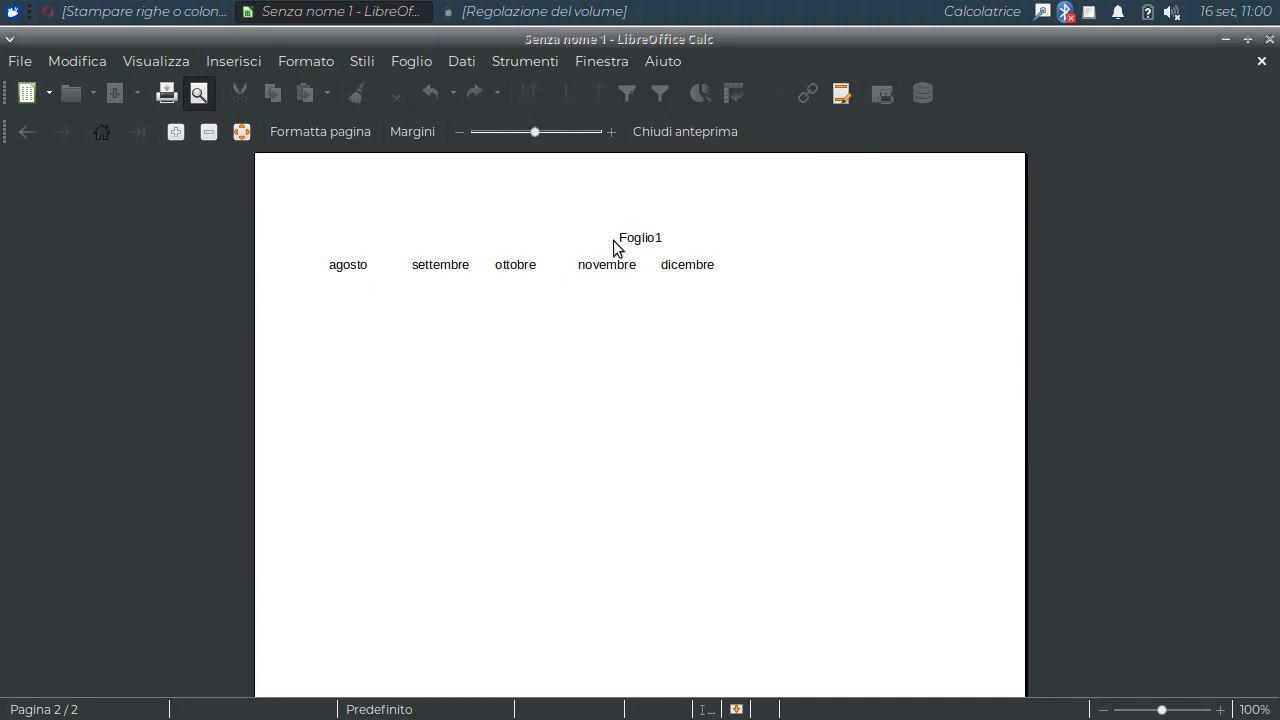
pyautogui.click(27, 134)
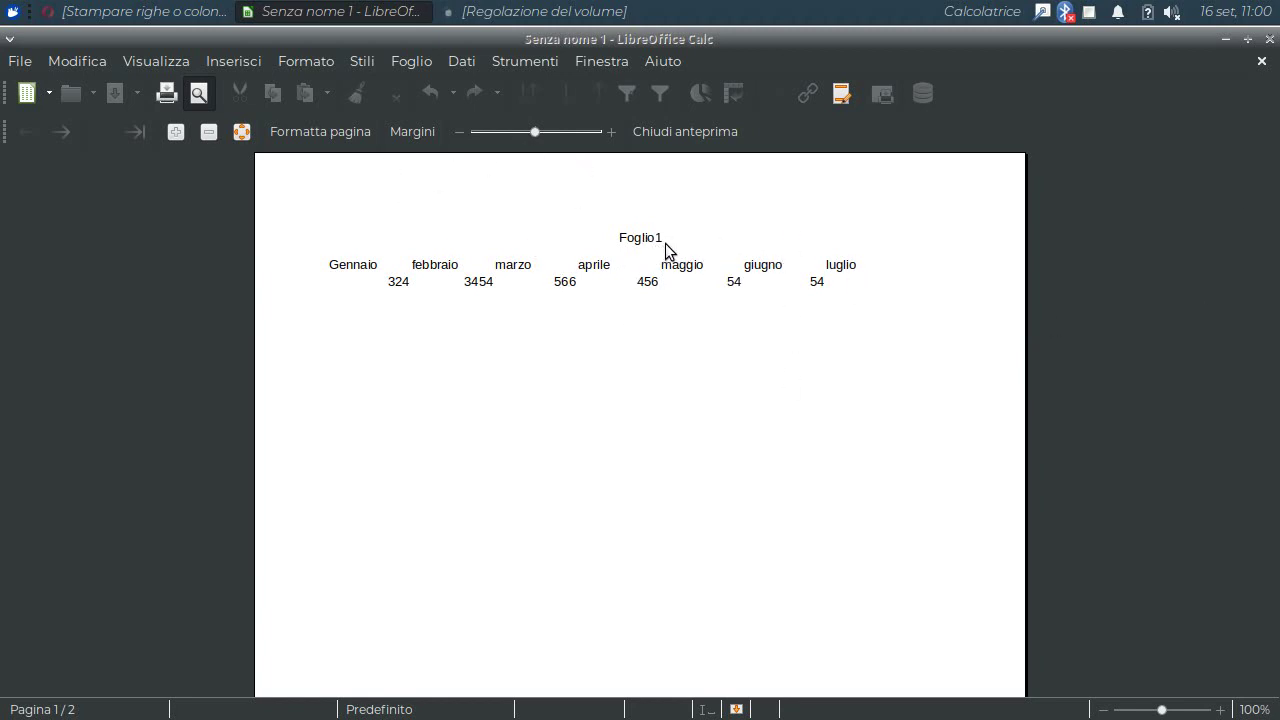
# - Turn off the page header and footer, then check both preview pages
pyautogui.click(326, 133)
pyautogui.click(710, 168)
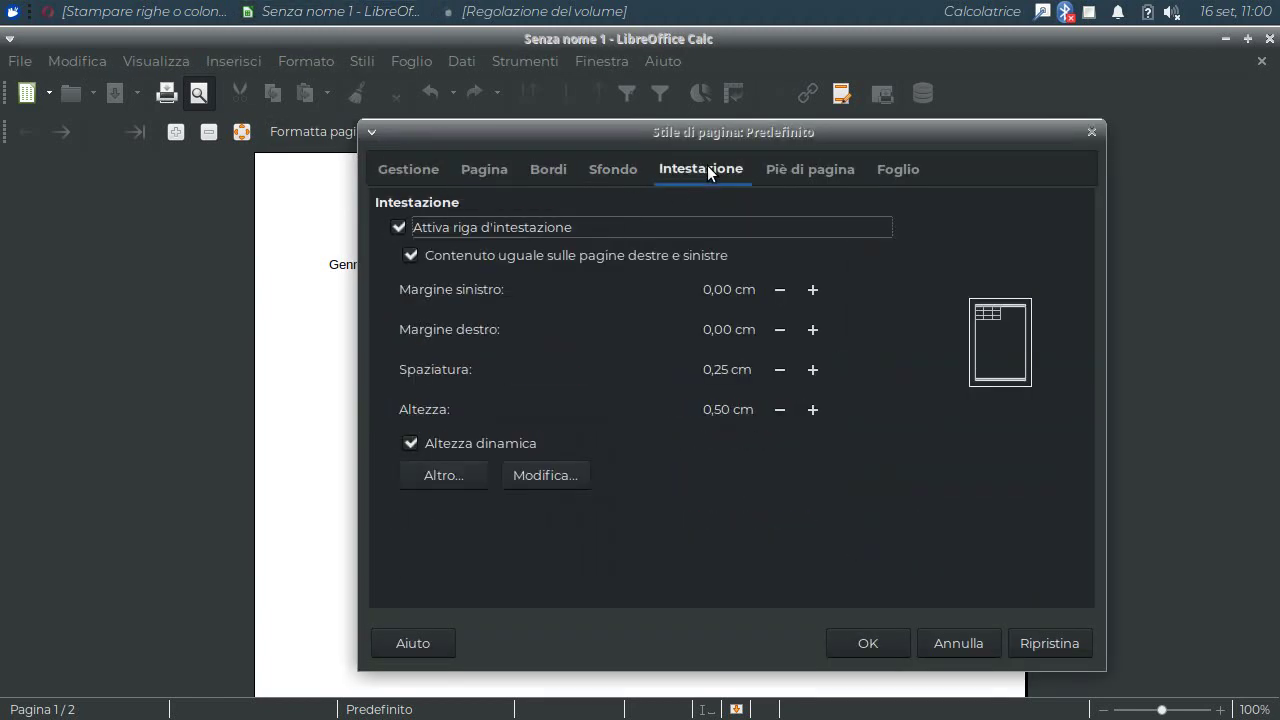
pyautogui.click(398, 228)
pyautogui.click(791, 169)
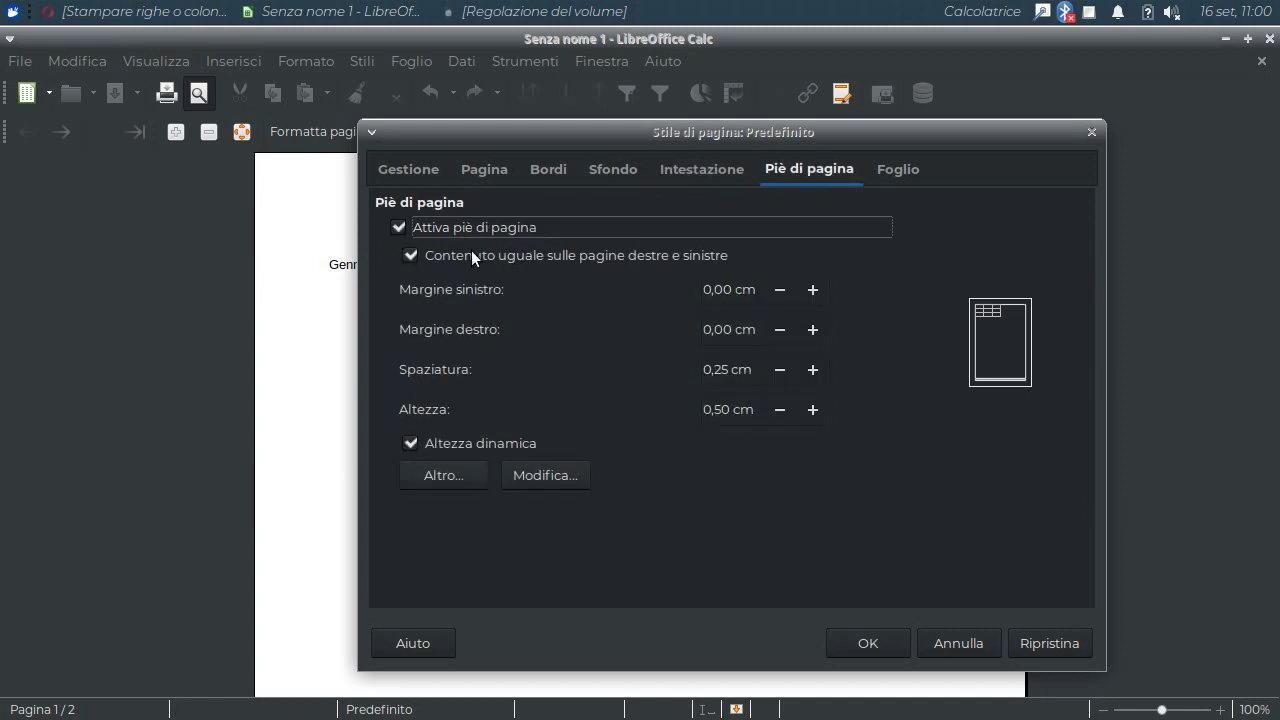
pyautogui.click(398, 227)
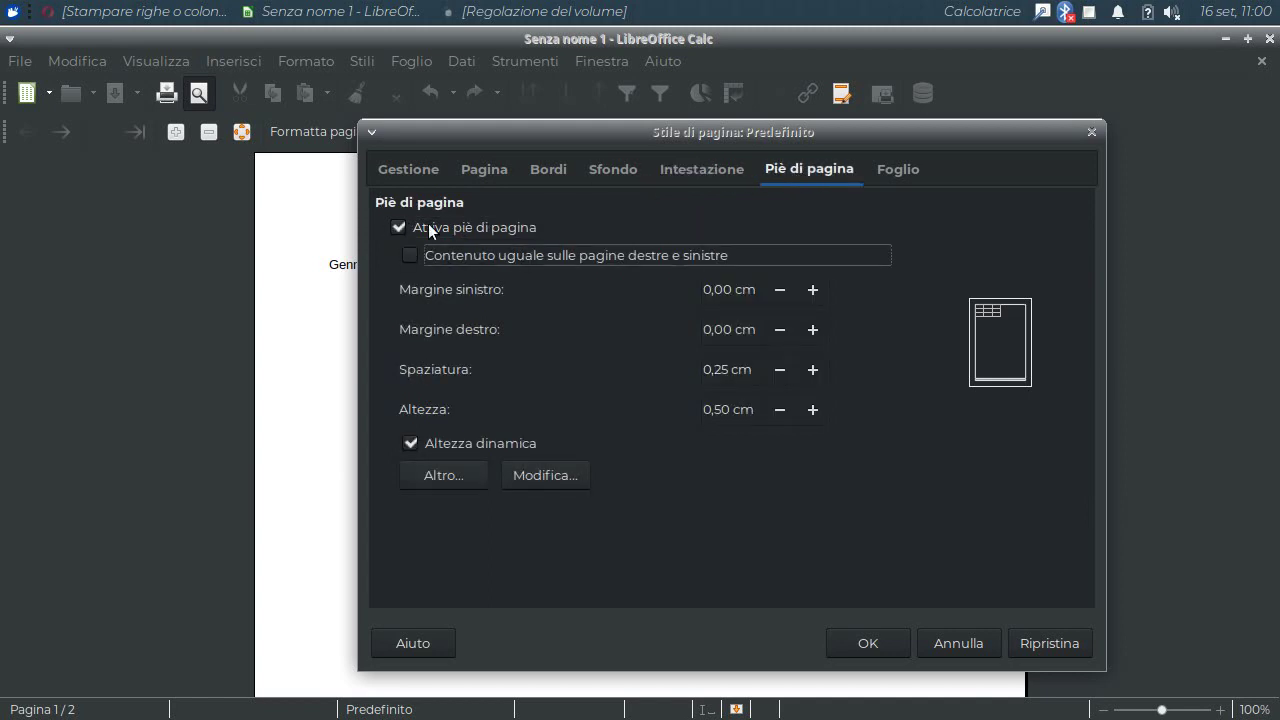
pyautogui.click(876, 643)
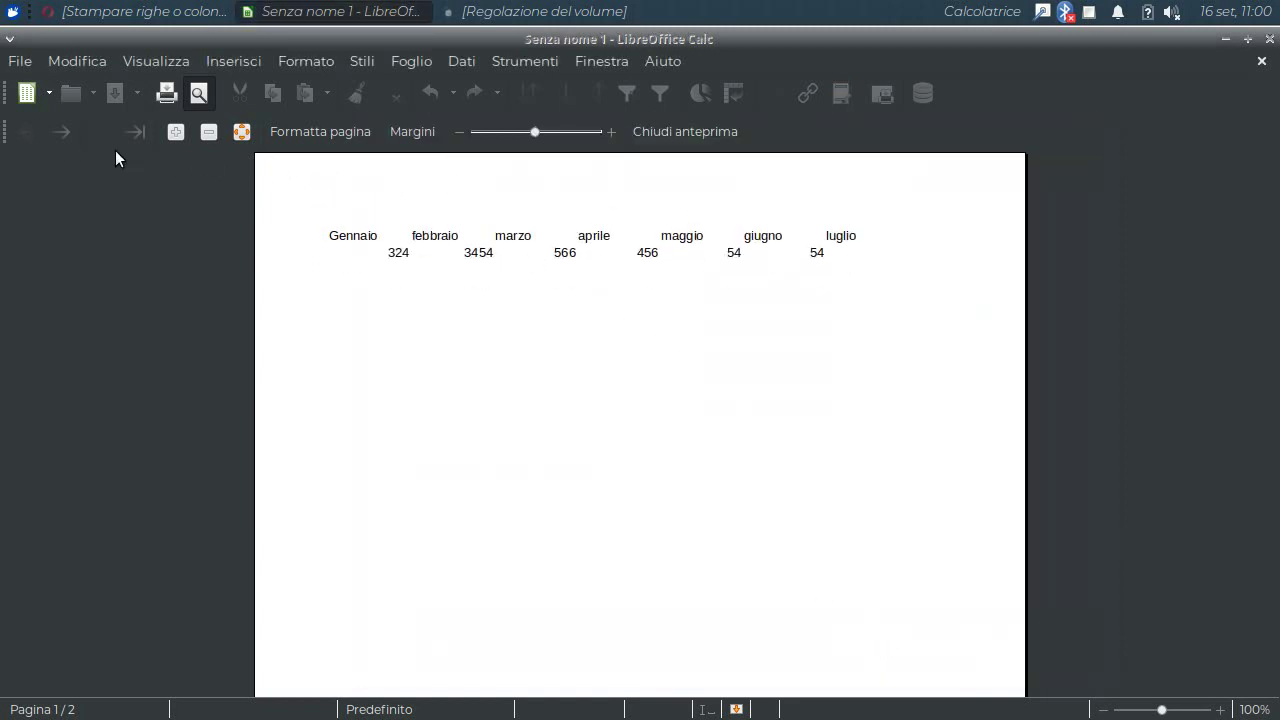
pyautogui.click(55, 127)
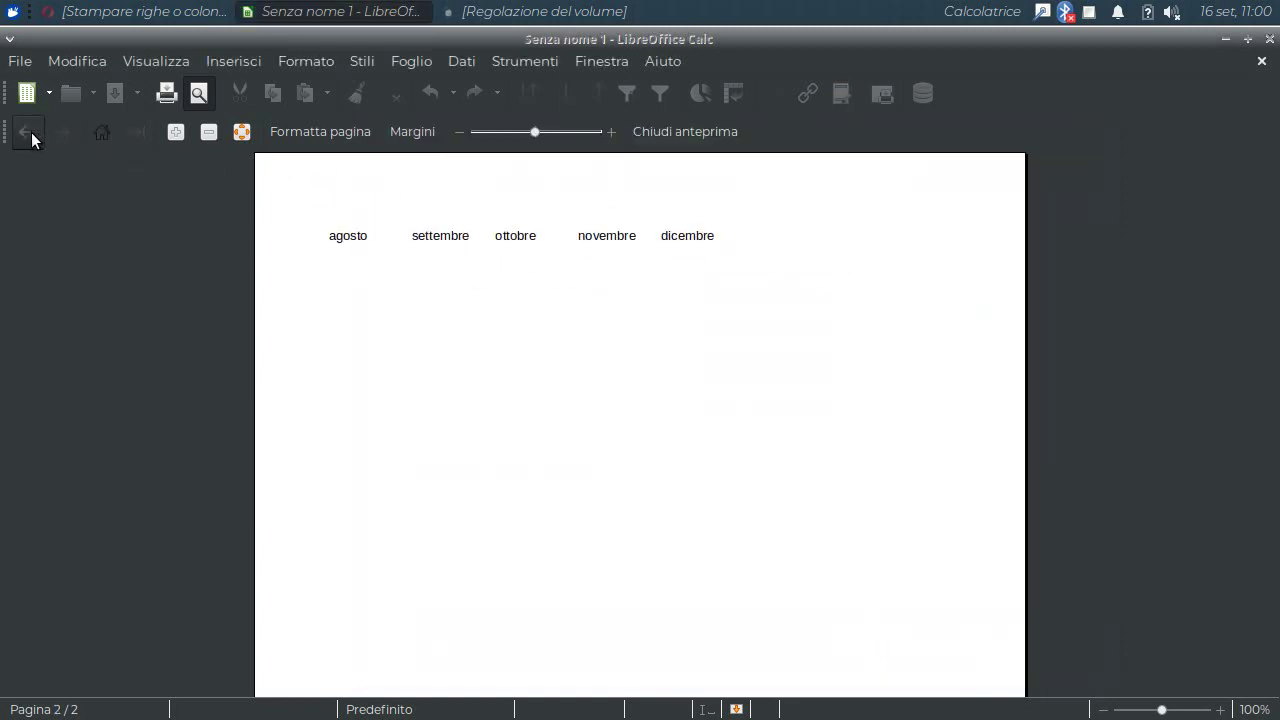
pyautogui.click(37, 143)
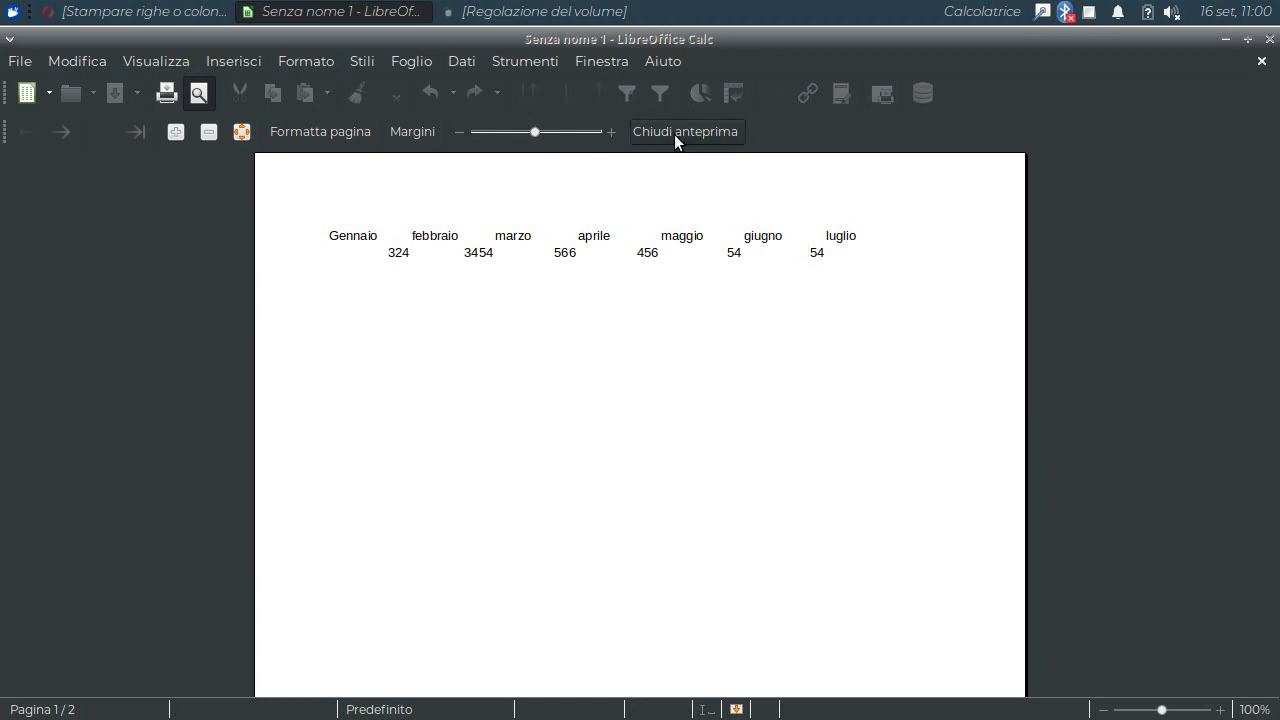
# - Switch the page style orientation to landscape (Orizzontale)
pyautogui.click(329, 133)
pyautogui.moveTo(610, 135); pyautogui.dragTo(564, 137)
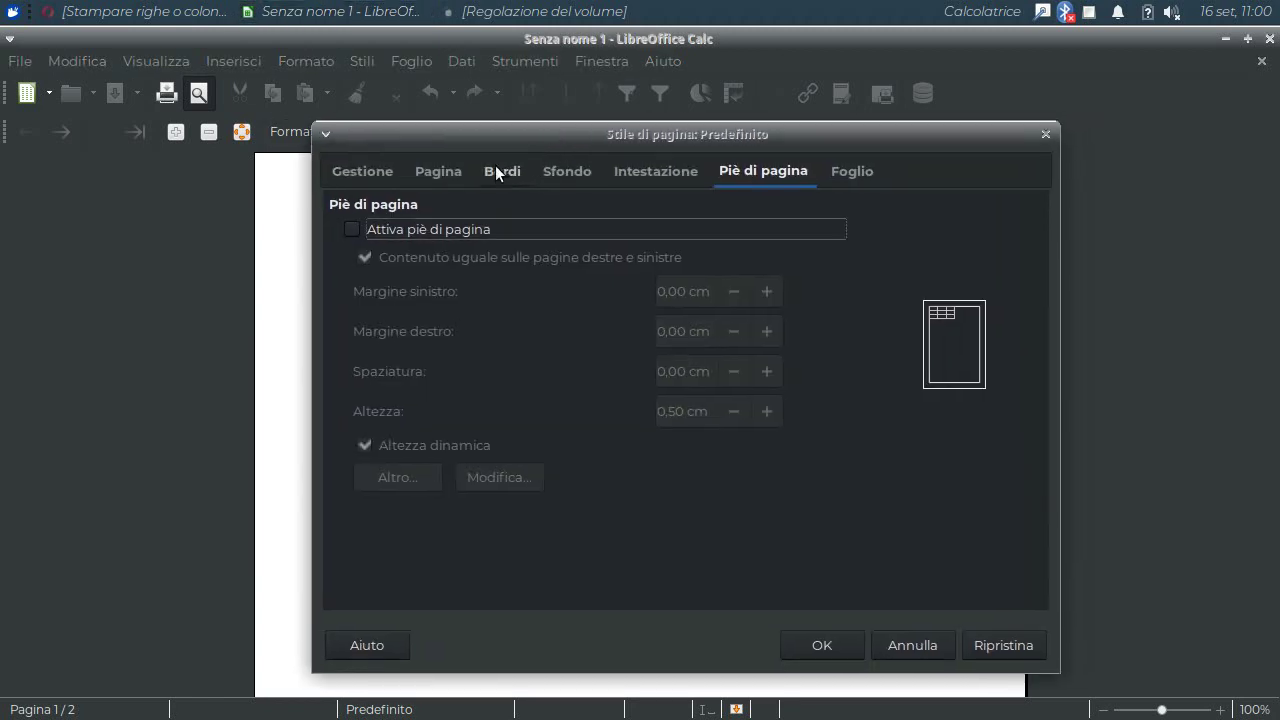
pyautogui.click(438, 170)
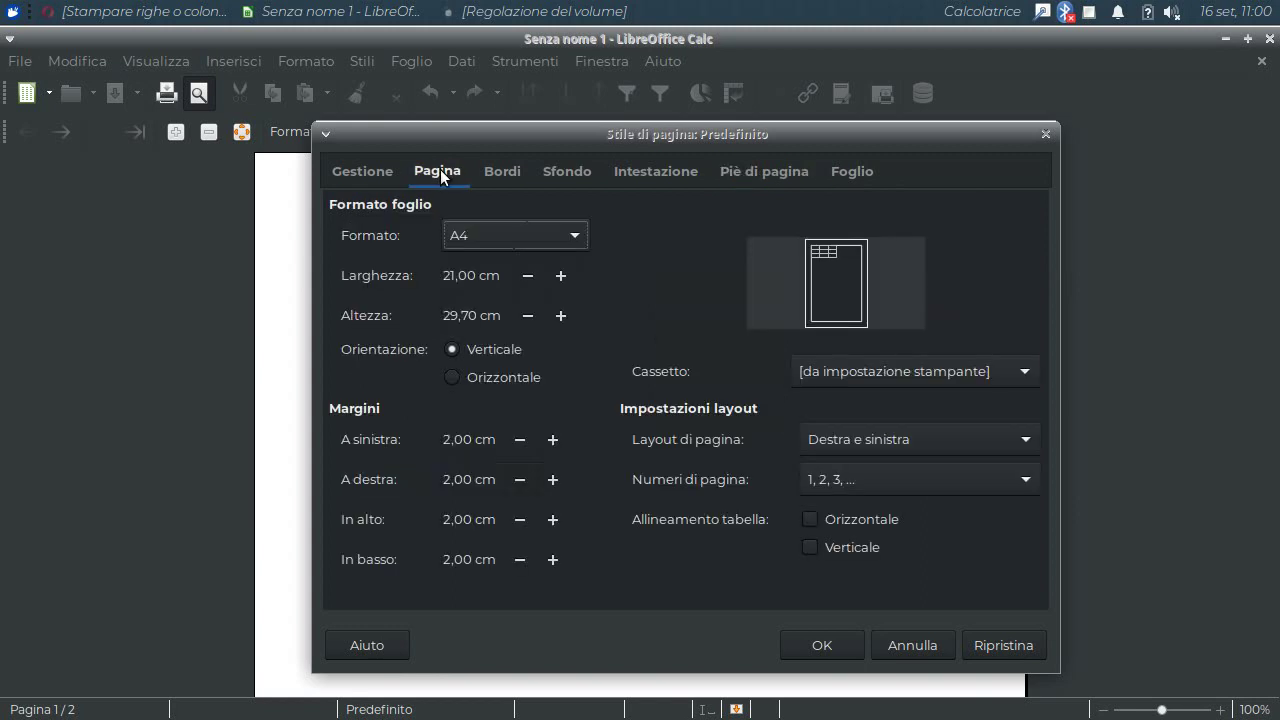
pyautogui.click(452, 378)
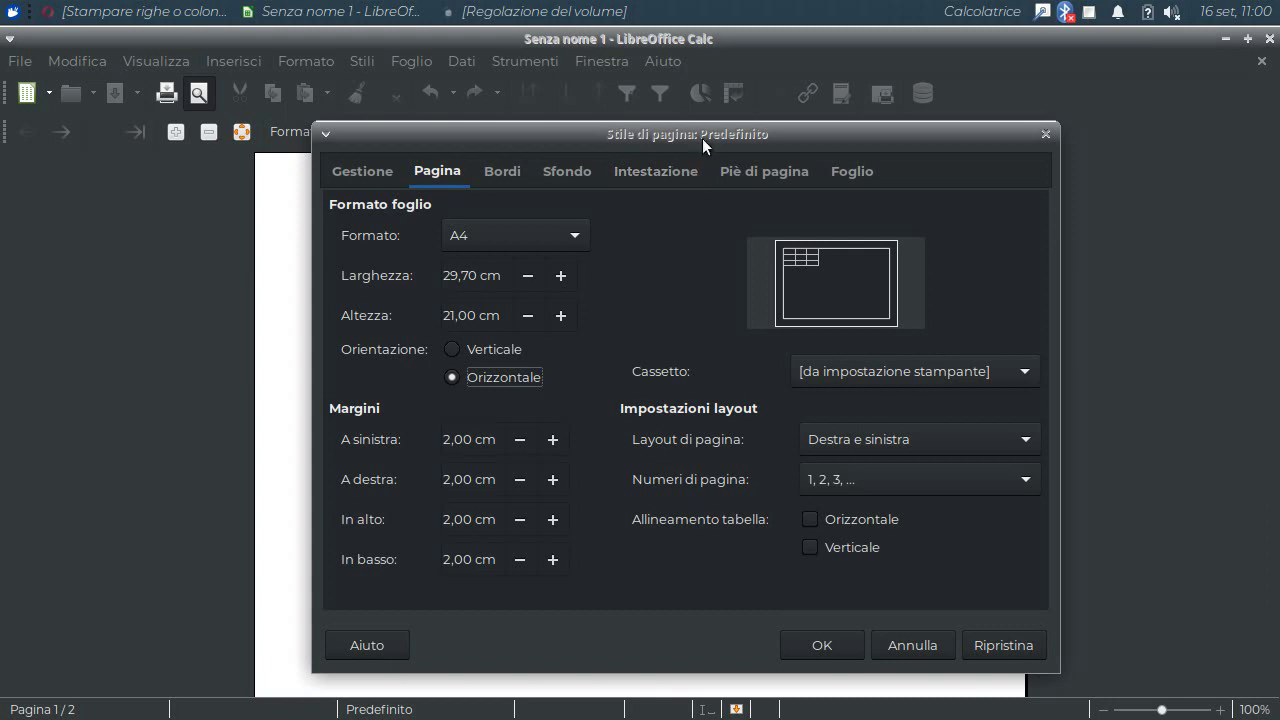
pyautogui.moveTo(702, 138)
pyautogui.mouseDown()
pyautogui.moveTo(720, 313)
pyautogui.moveTo(700, 110)
pyautogui.mouseUp()
# - Set the left, right, top and bottom margins all to 1 cm
pyautogui.click(500, 421)
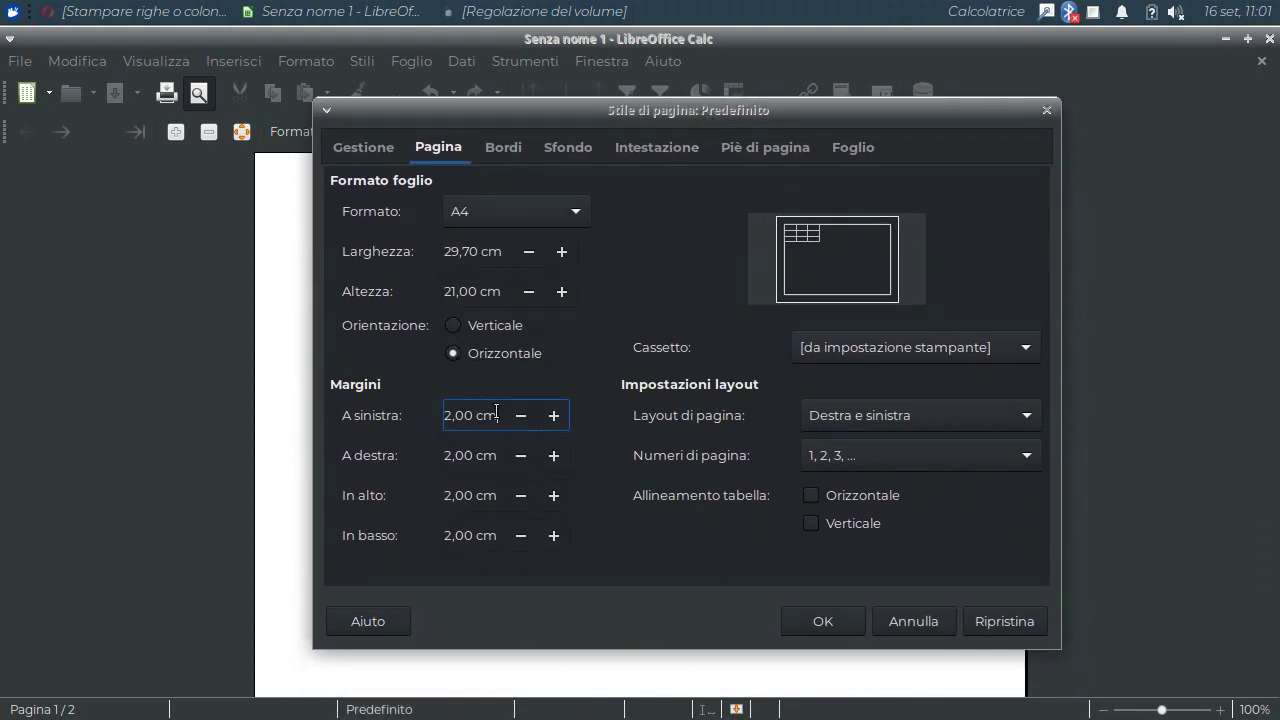
pyautogui.moveTo(496, 414); pyautogui.dragTo(436, 400)
pyautogui.write('1')
pyautogui.press('Tab')
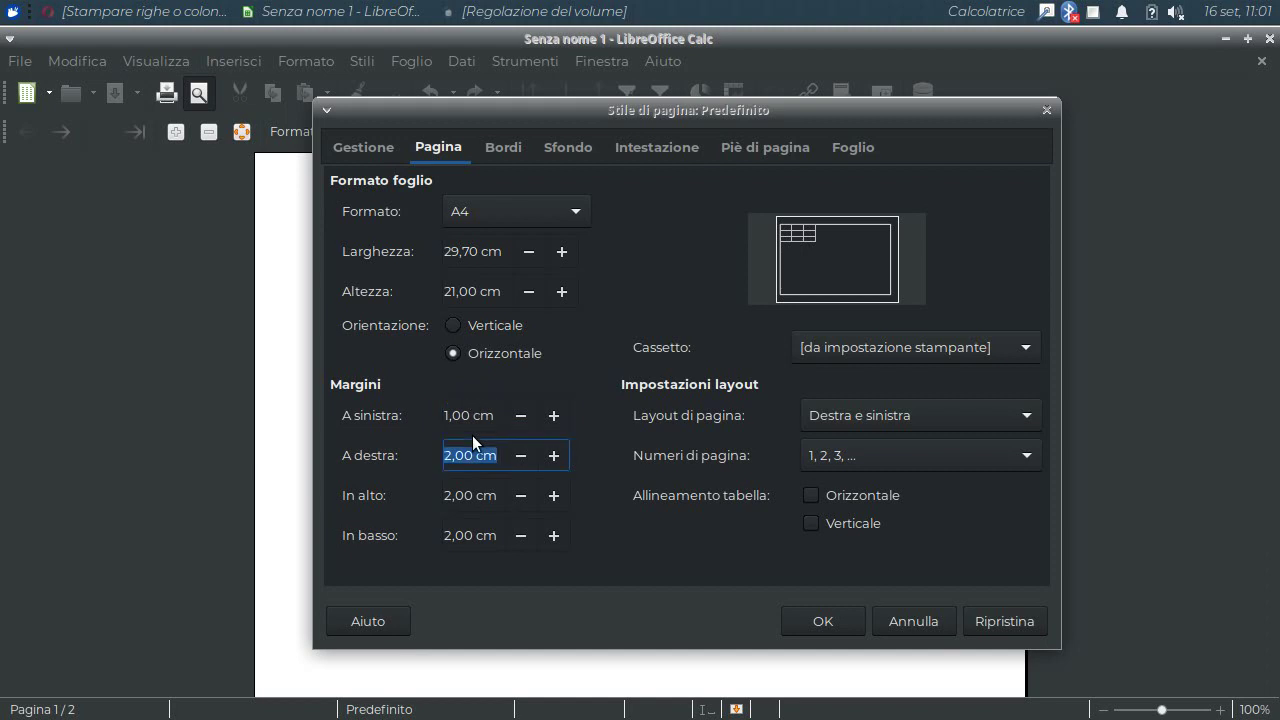
pyautogui.write('1')
pyautogui.press('Tab')
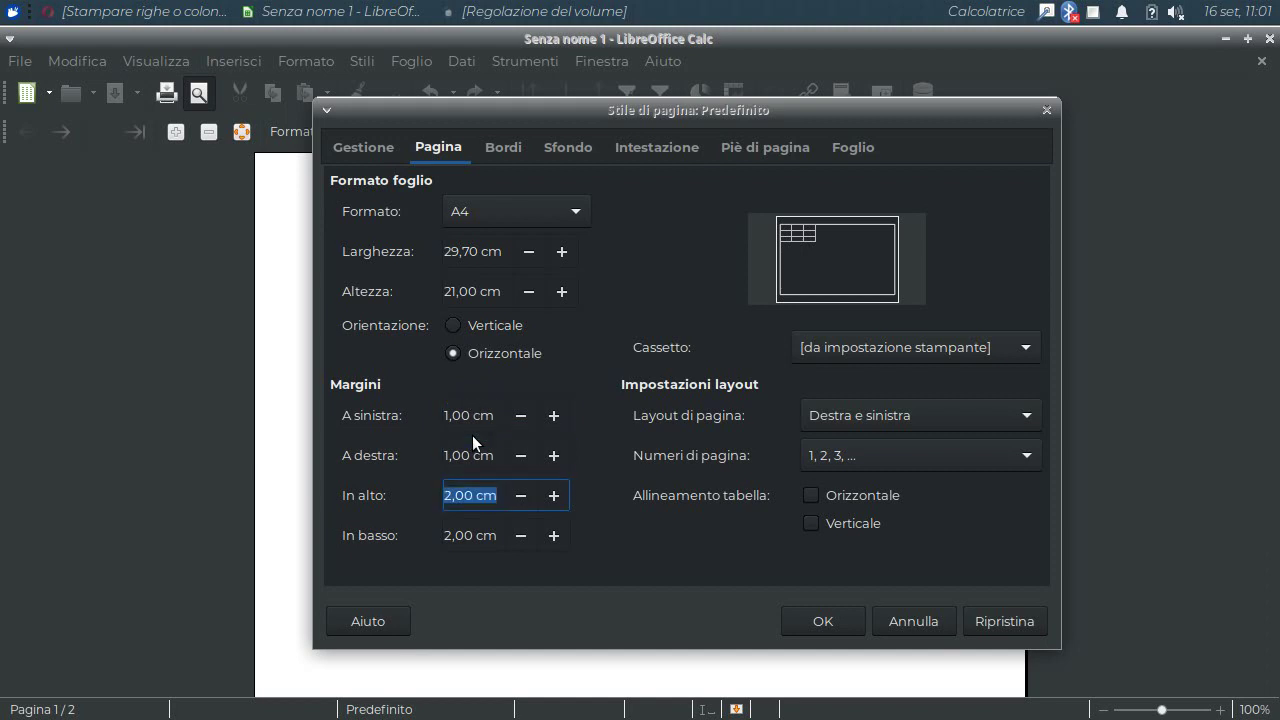
pyautogui.write('1')
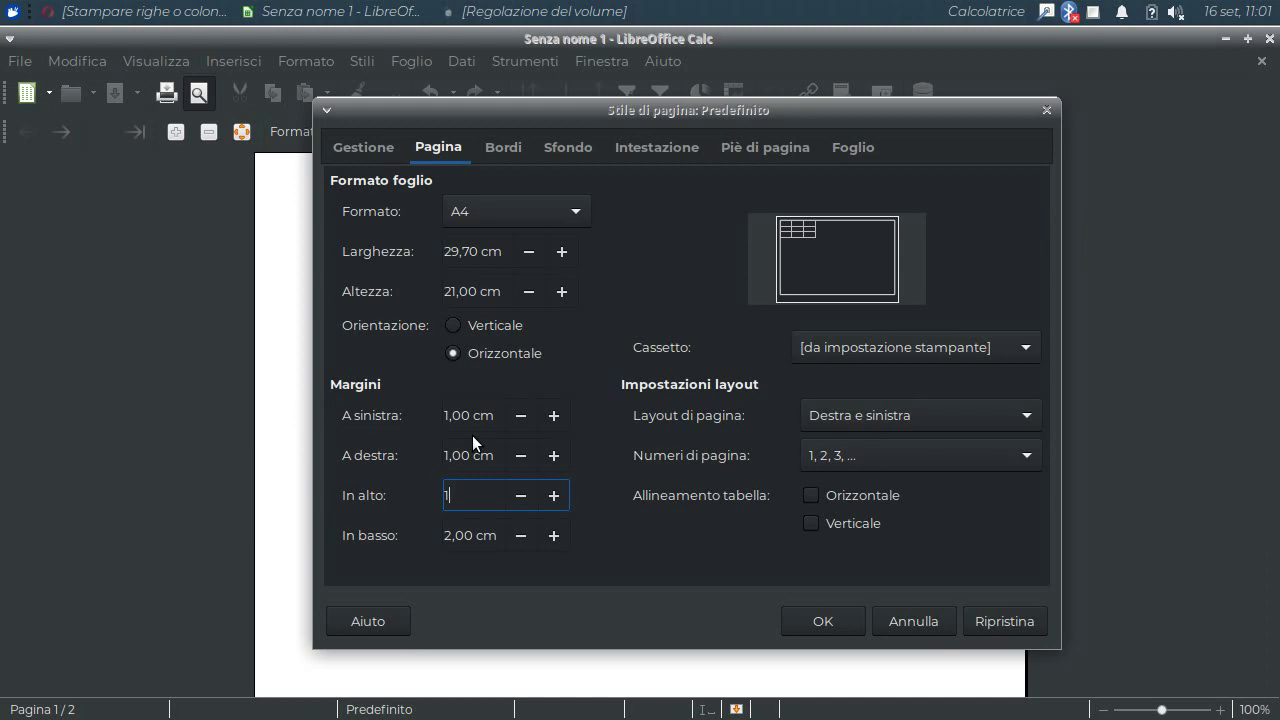
pyautogui.press('Tab')
pyautogui.write('1')
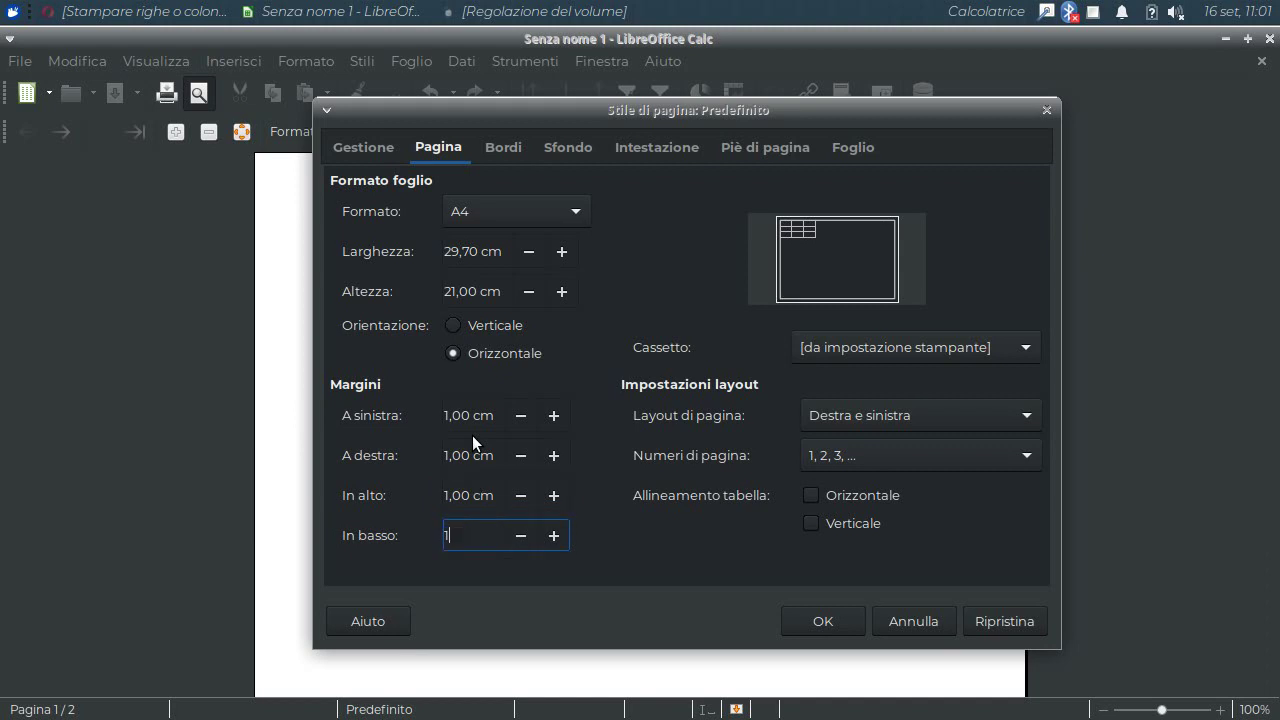
pyautogui.press('Tab')
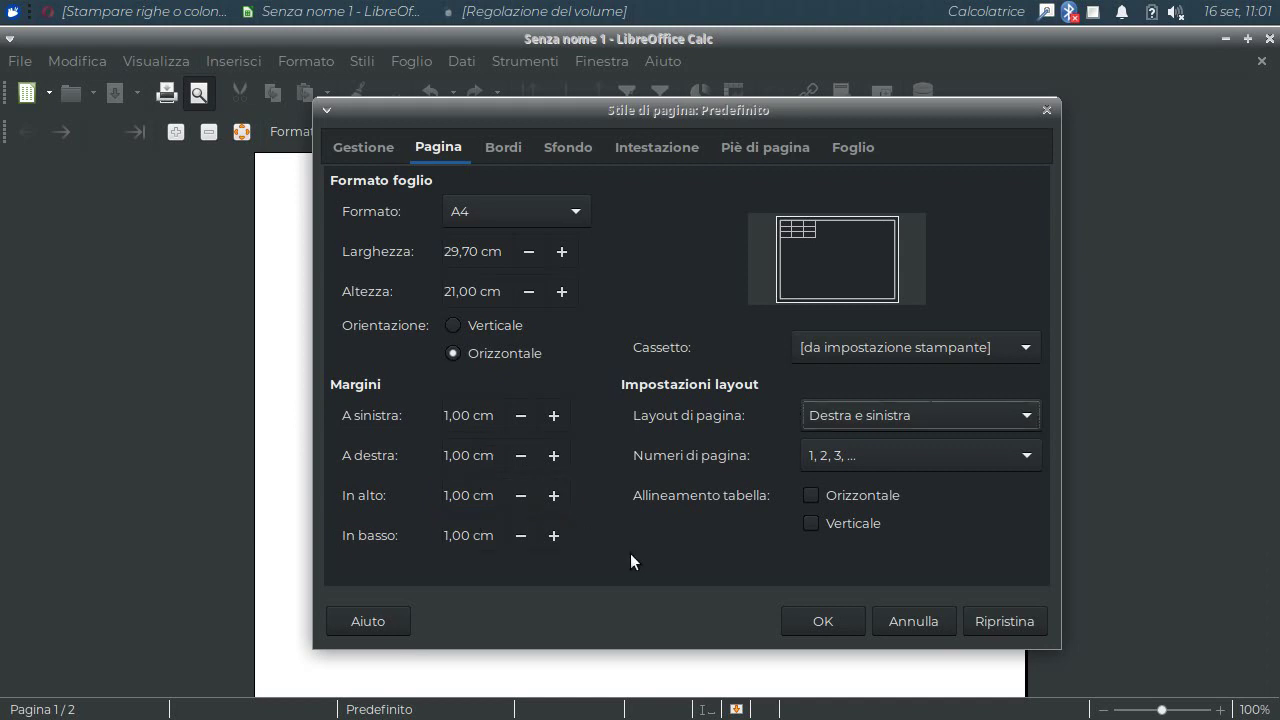
# - Apply the landscape page style and zoom the preview out slightly
pyautogui.click(823, 621)
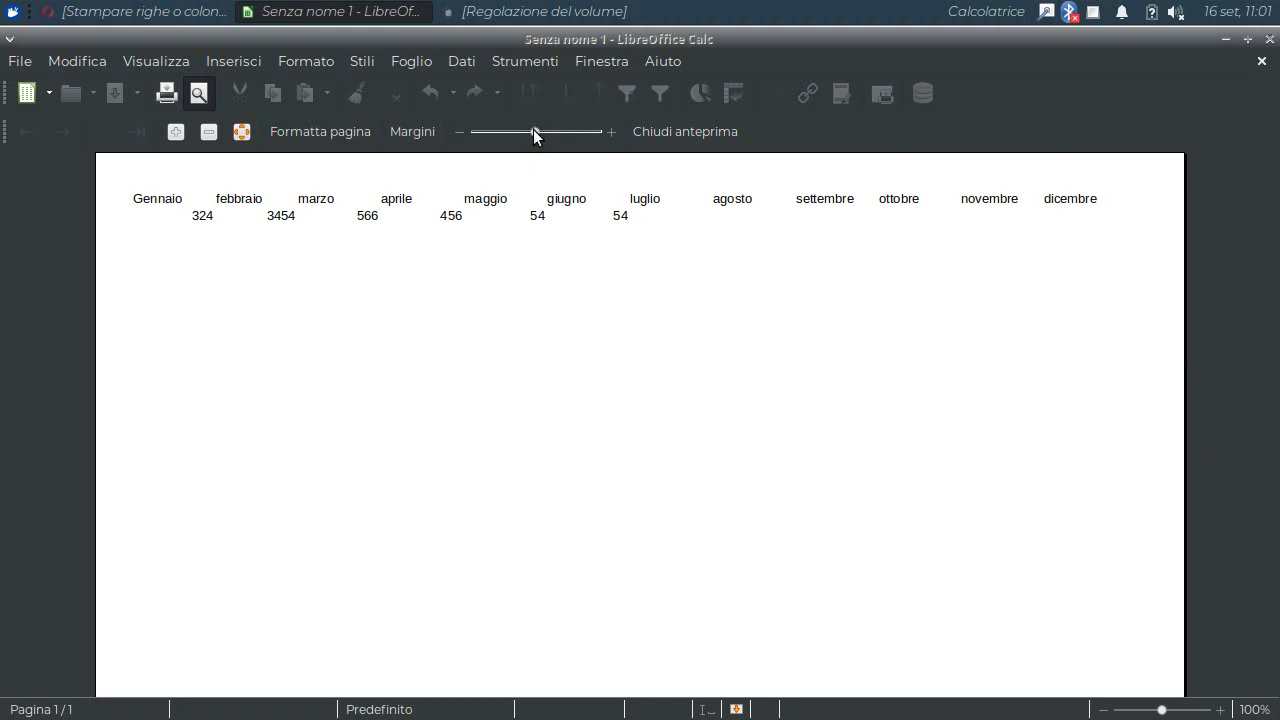
pyautogui.moveTo(535, 135)
pyautogui.mouseDown()
pyautogui.moveTo(546, 140)
pyautogui.moveTo(535, 140)
pyautogui.mouseUp()
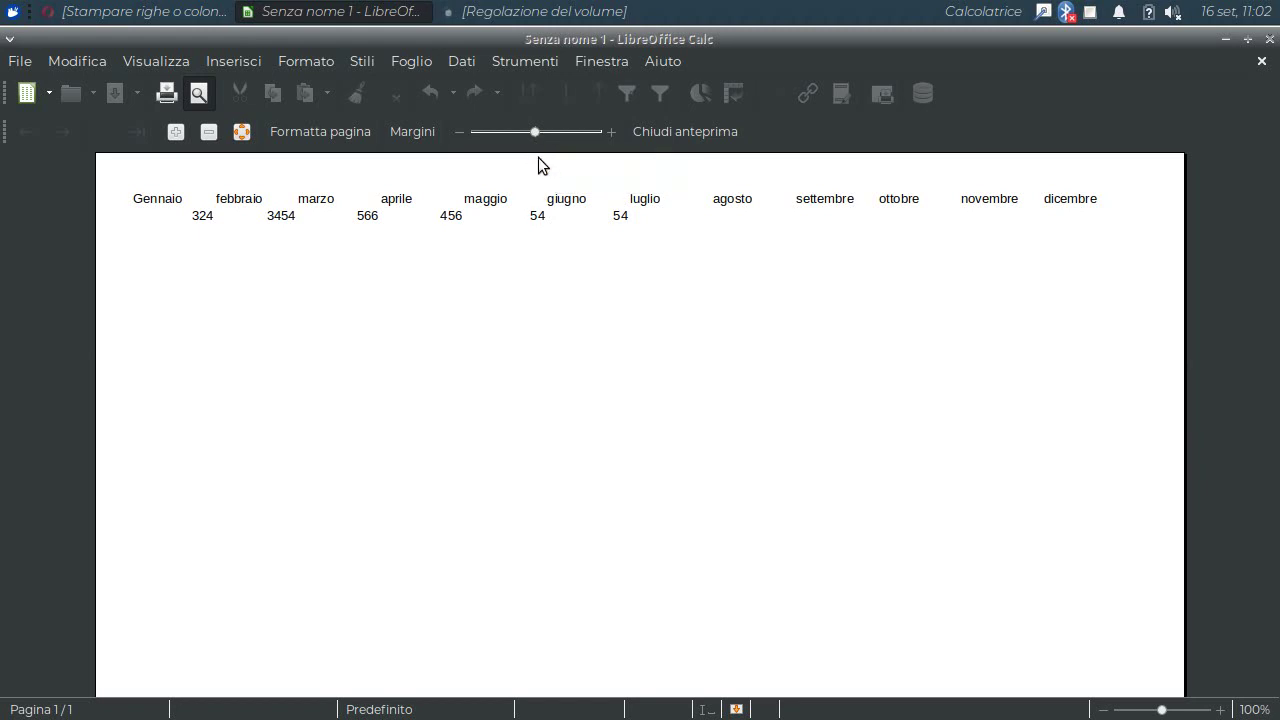
# - Close the preview, zoom the sheet to Pagina intera, then to Larghezza pagina
pyautogui.click(681, 130)
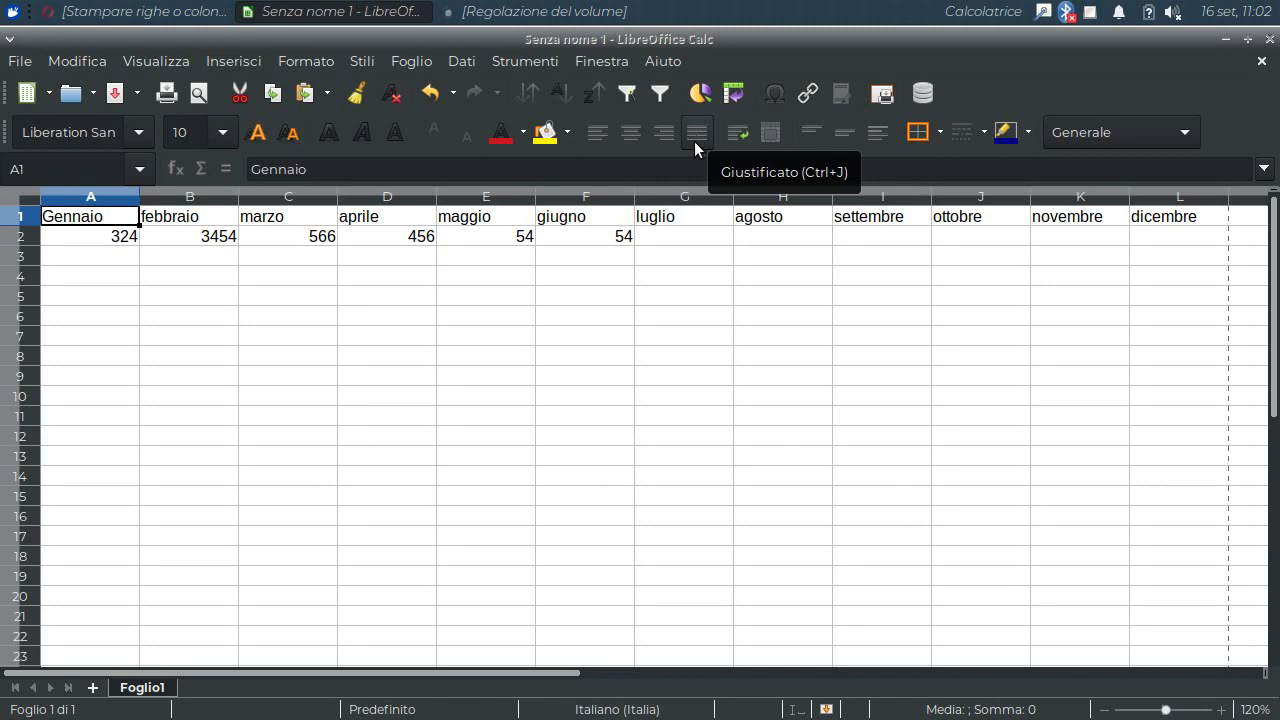
pyautogui.click(155, 62)
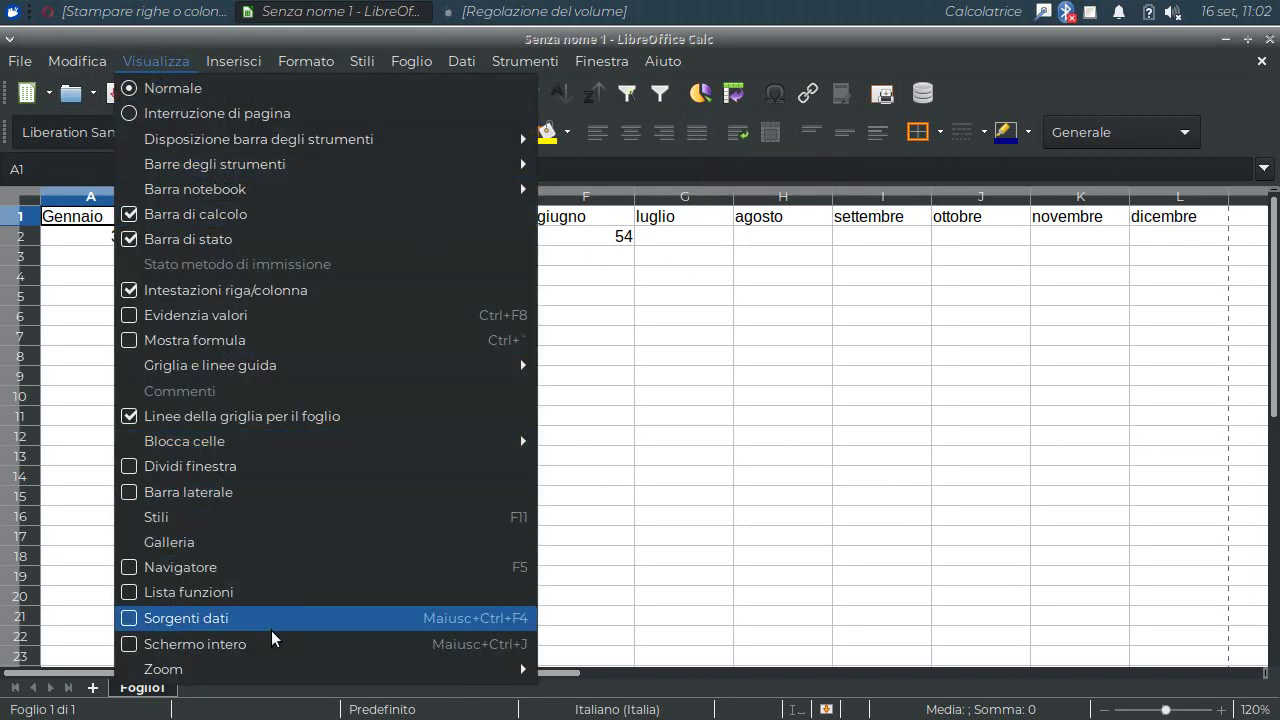
pyautogui.moveTo(325, 669)
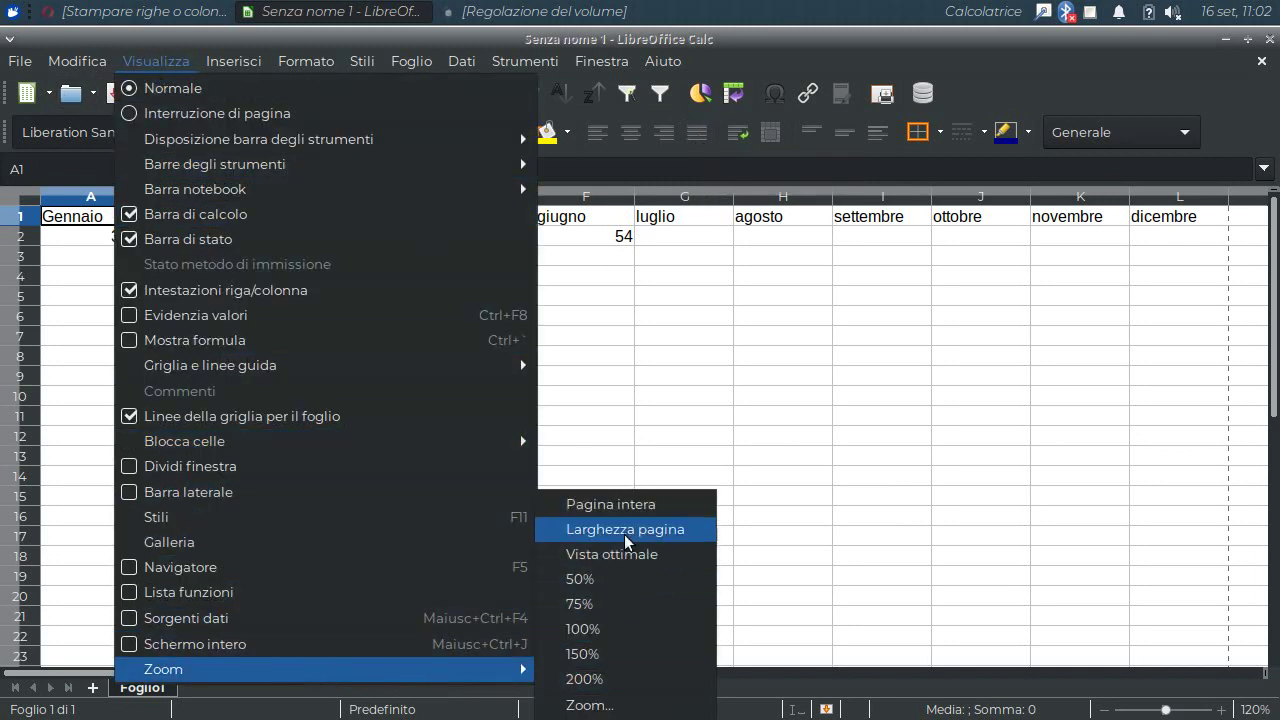
pyautogui.click(632, 504)
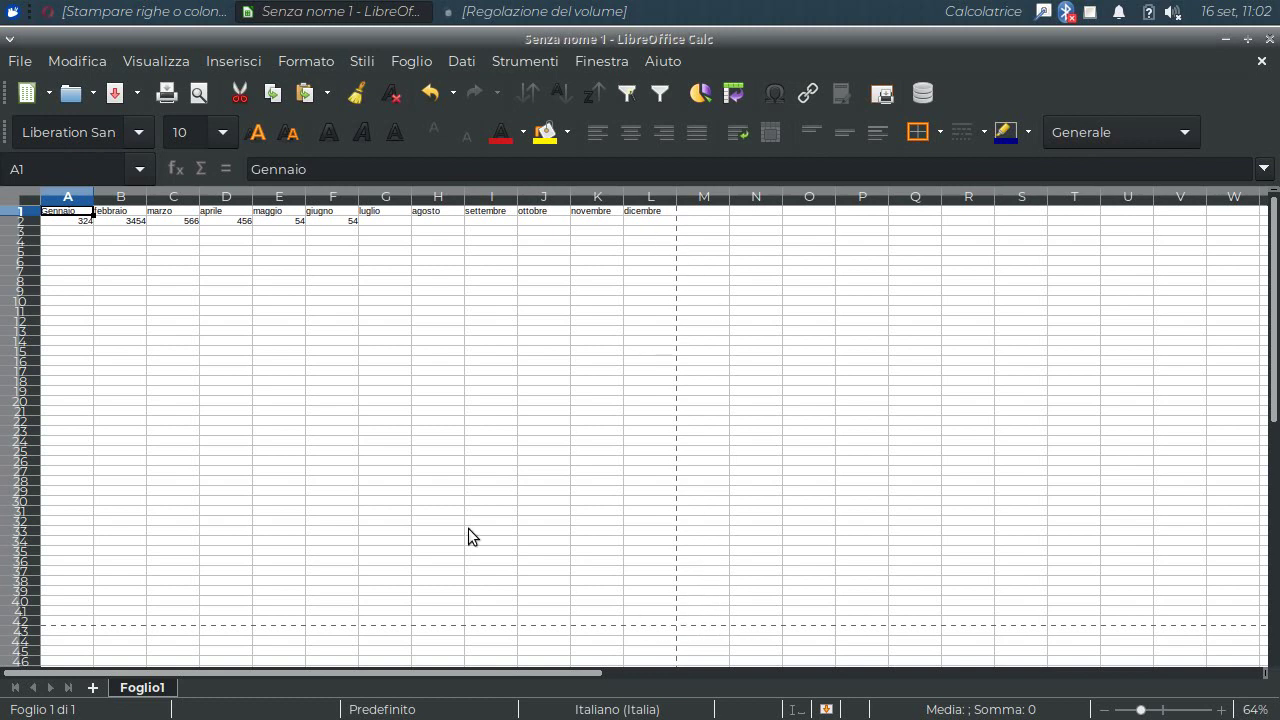
pyautogui.moveTo(400, 285); pyautogui.dragTo(398, 292)
pyautogui.click(295, 641)
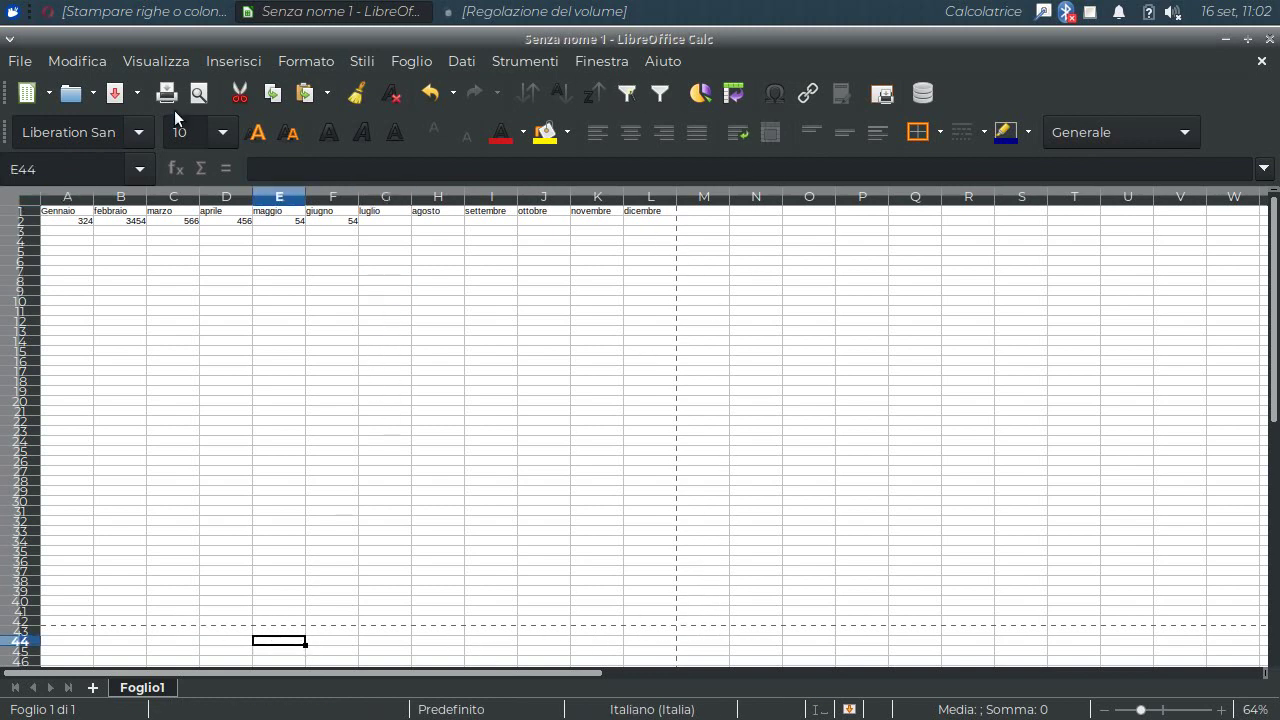
pyautogui.click(160, 61)
pyautogui.moveTo(163, 669)
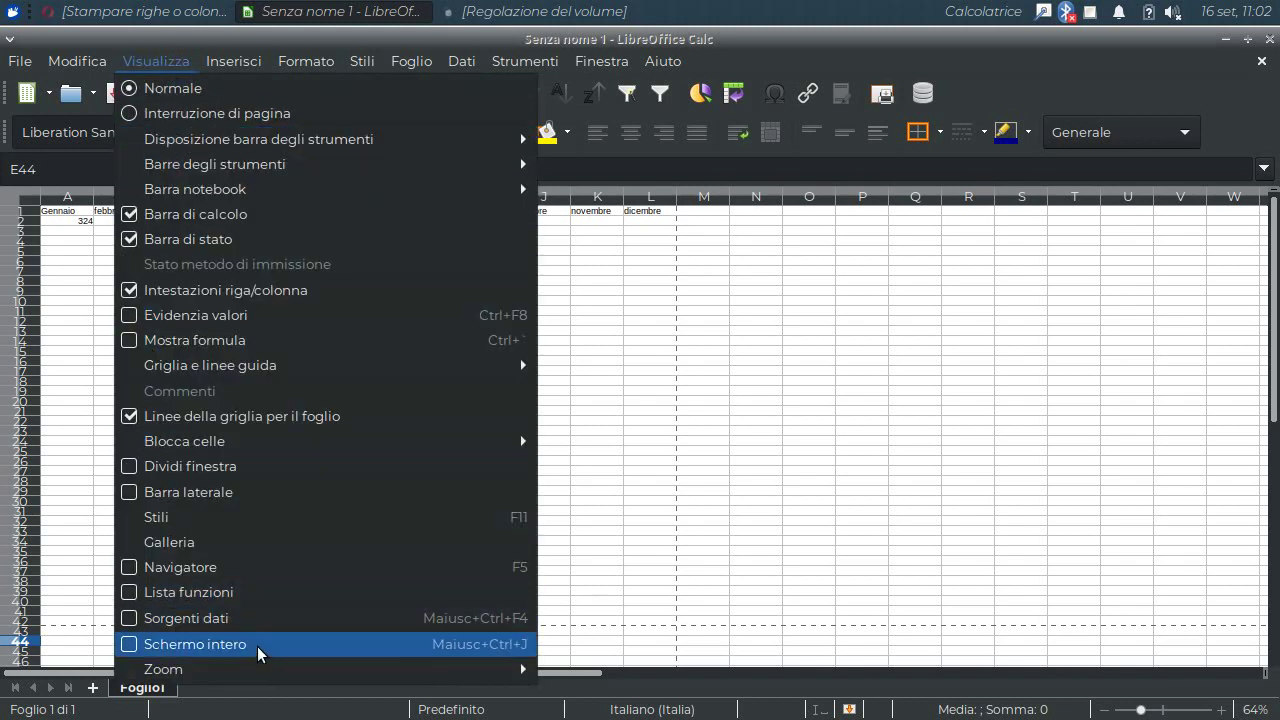
pyautogui.click(634, 529)
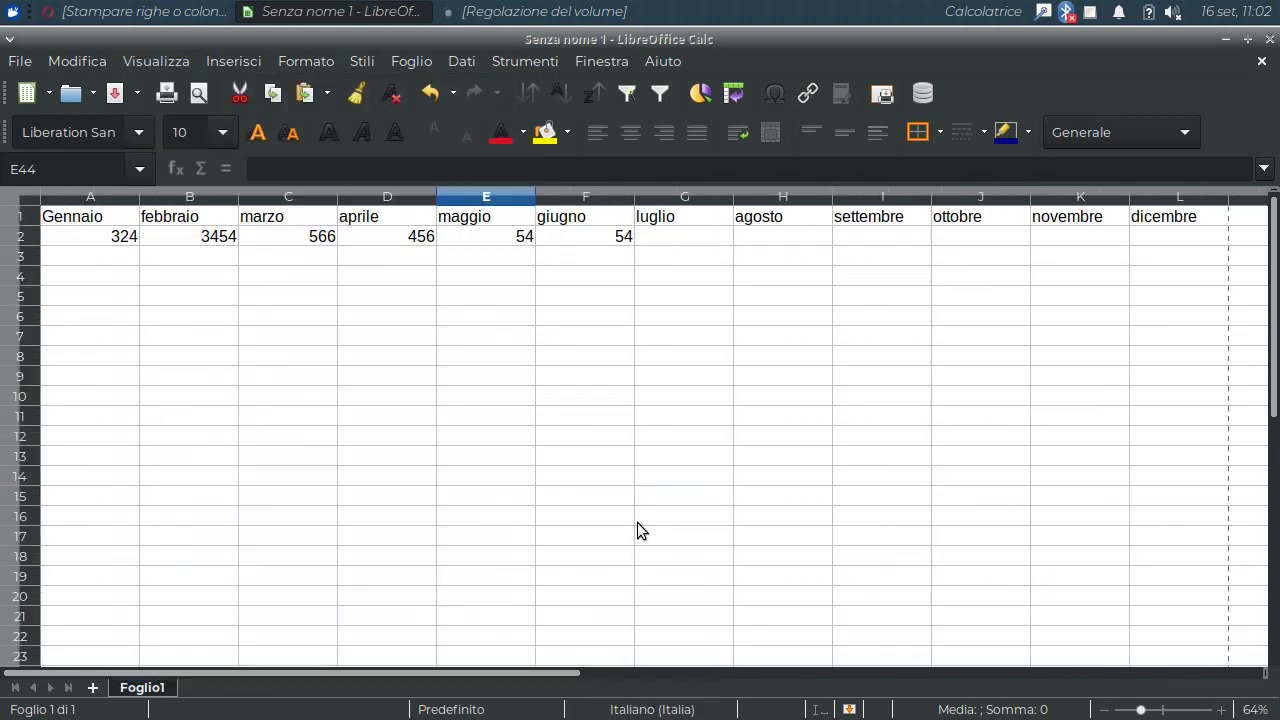
pyautogui.click(233, 295)
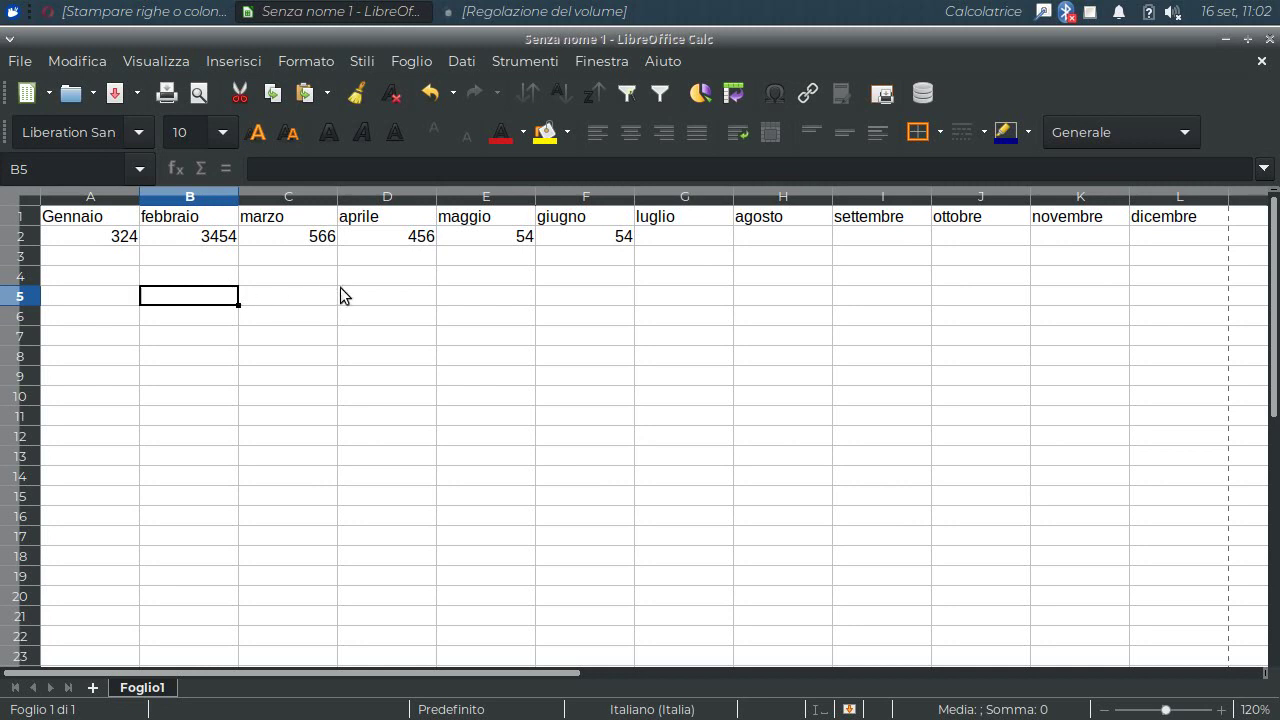
# - Enter 2343, 23432, 234, 234, 234, 23 and 23 across cells A43:G43
pyautogui.press('Down')
pyautogui.press('Down')
pyautogui.press('Down')
pyautogui.press('Down')
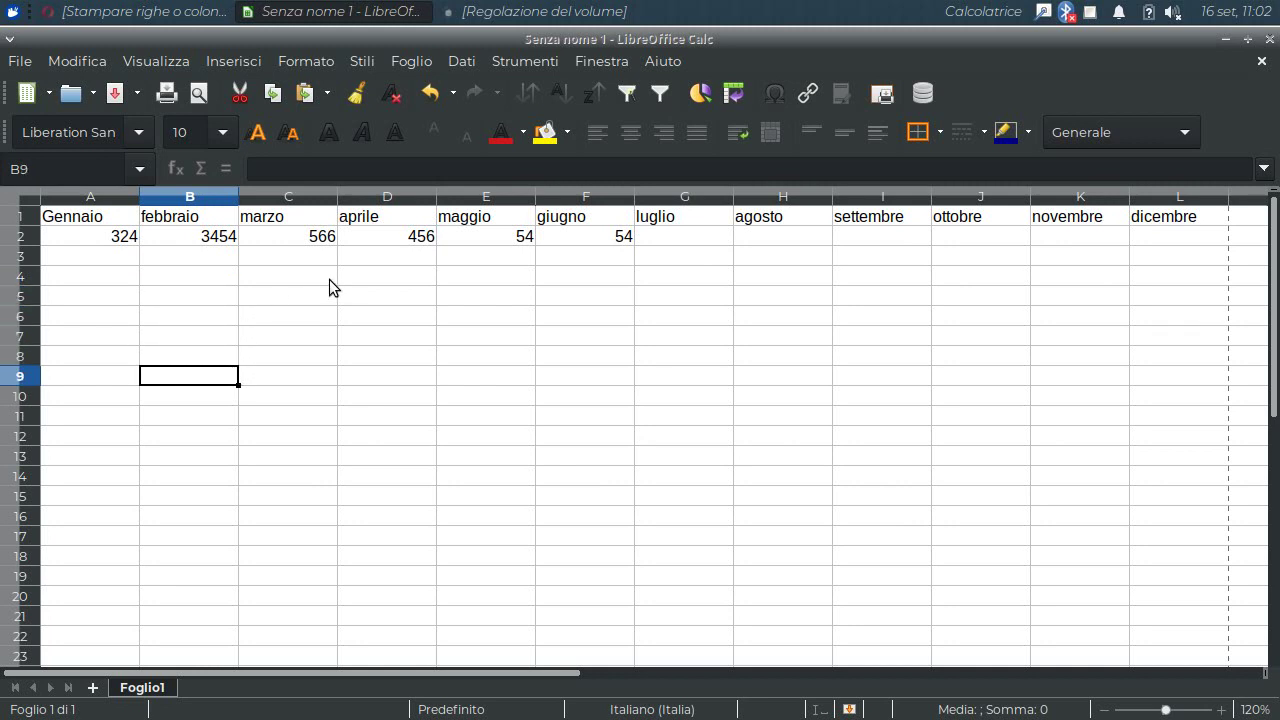
pyautogui.press('Down')
pyautogui.press('Down')
pyautogui.press('Down')
pyautogui.press('Down')
pyautogui.press('Down')
pyautogui.press('Down')
pyautogui.press('Down')
pyautogui.press('Down')
pyautogui.press('Down')
pyautogui.press('Down')
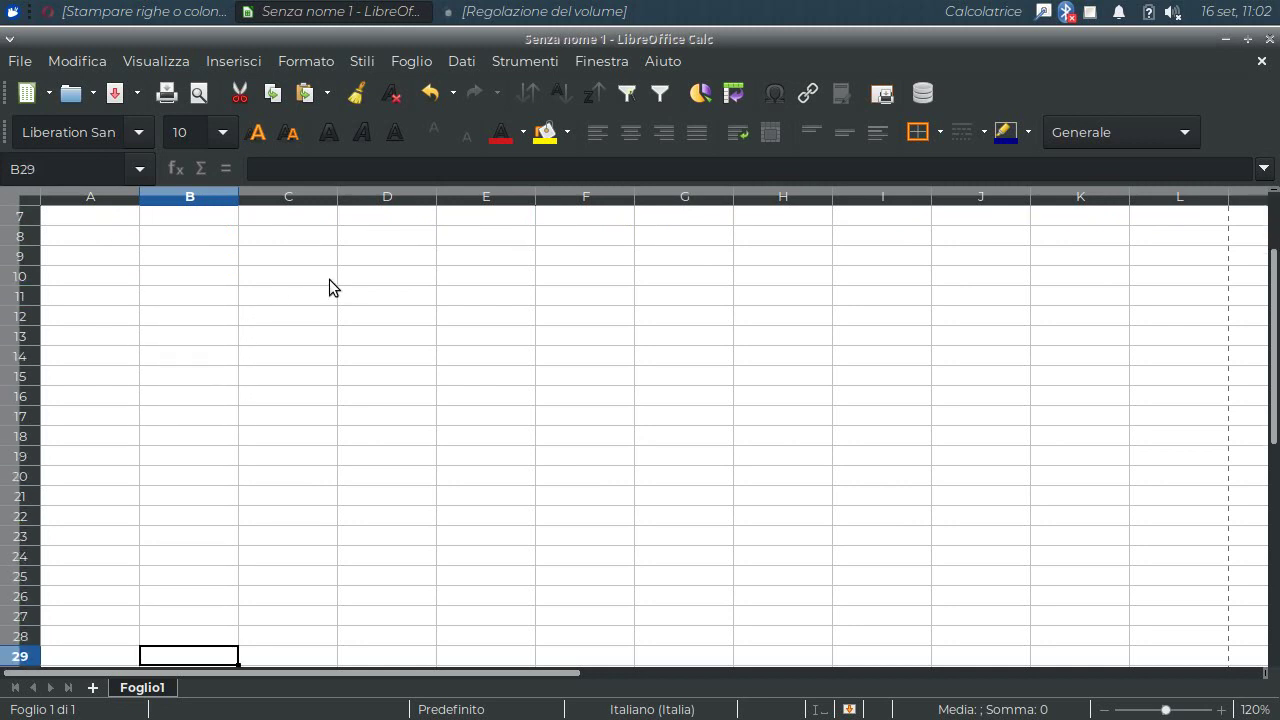
pyautogui.press('Down')
pyautogui.press('Down')
pyautogui.press('Down')
pyautogui.press('Down')
pyautogui.press('Down')
pyautogui.press('Down')
pyautogui.press('Down')
pyautogui.press('Down')
pyautogui.press('Down')
pyautogui.press('Down')
pyautogui.press('Down')
pyautogui.press('Down')
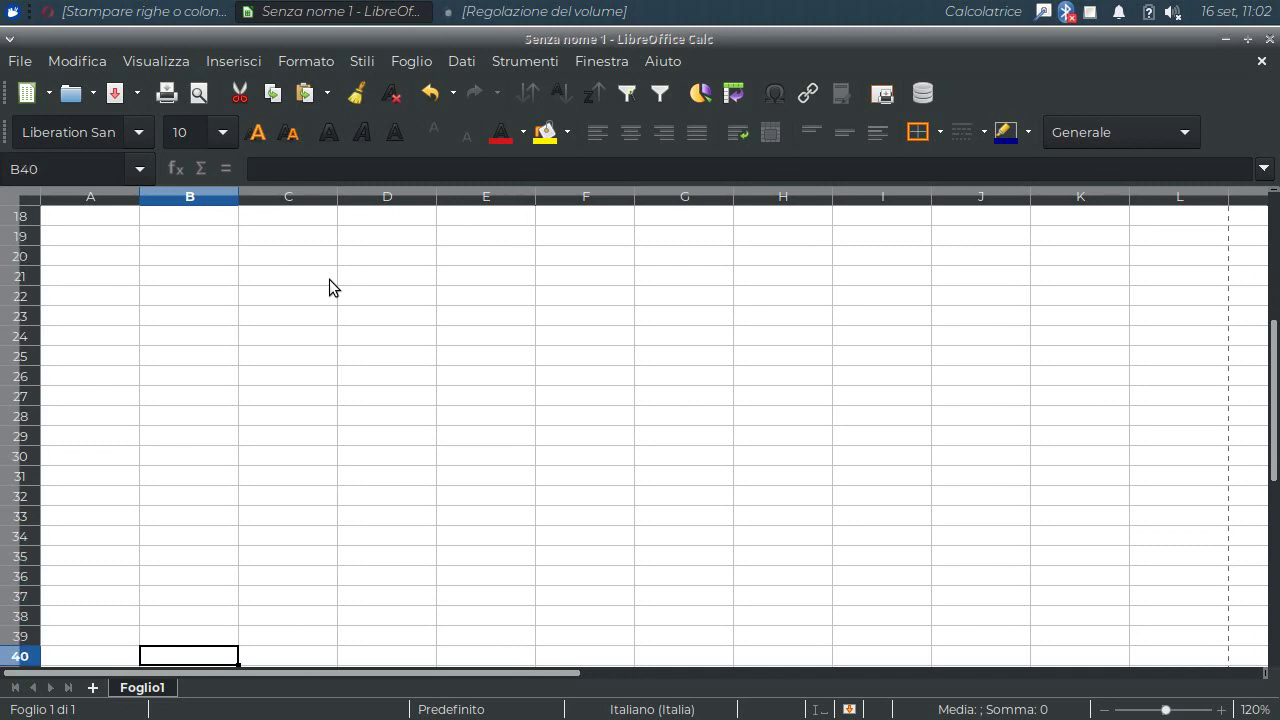
pyautogui.press('Down')
pyautogui.press('Down')
pyautogui.press('Down')
pyautogui.press('Down')
pyautogui.press('Down')
pyautogui.press('Down')
pyautogui.press('Down')
pyautogui.press('Up')
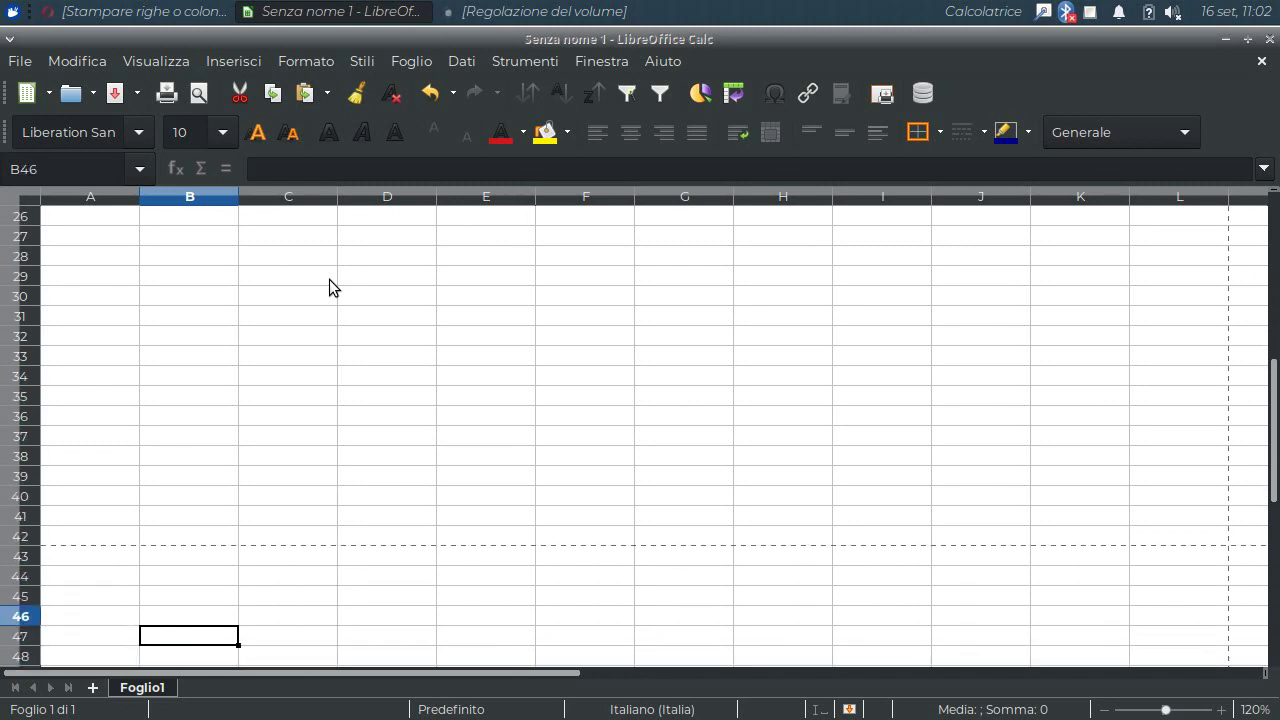
pyautogui.press('Up')
pyautogui.press('Up')
pyautogui.press('Up')
pyautogui.press('Up')
pyautogui.press('Left')
pyautogui.write('234')
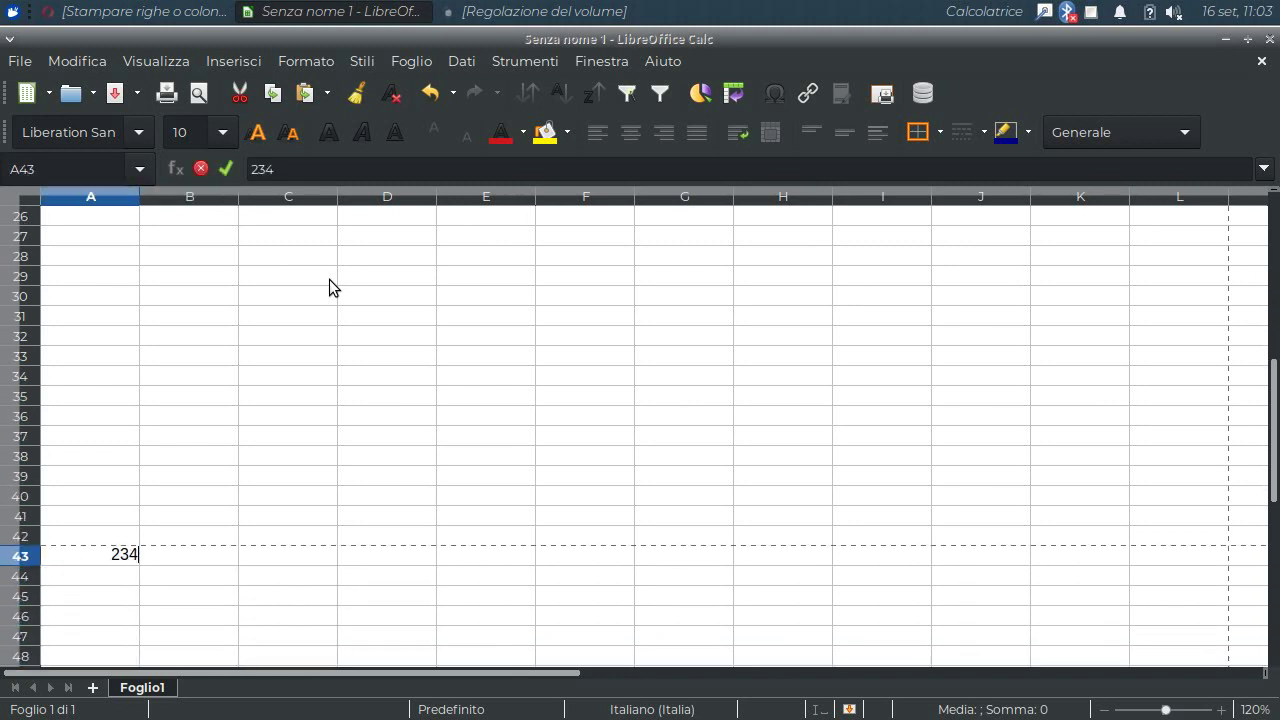
pyautogui.write('3\t23432')
pyautogui.press('Tab')
pyautogui.write('234\t234\t234')
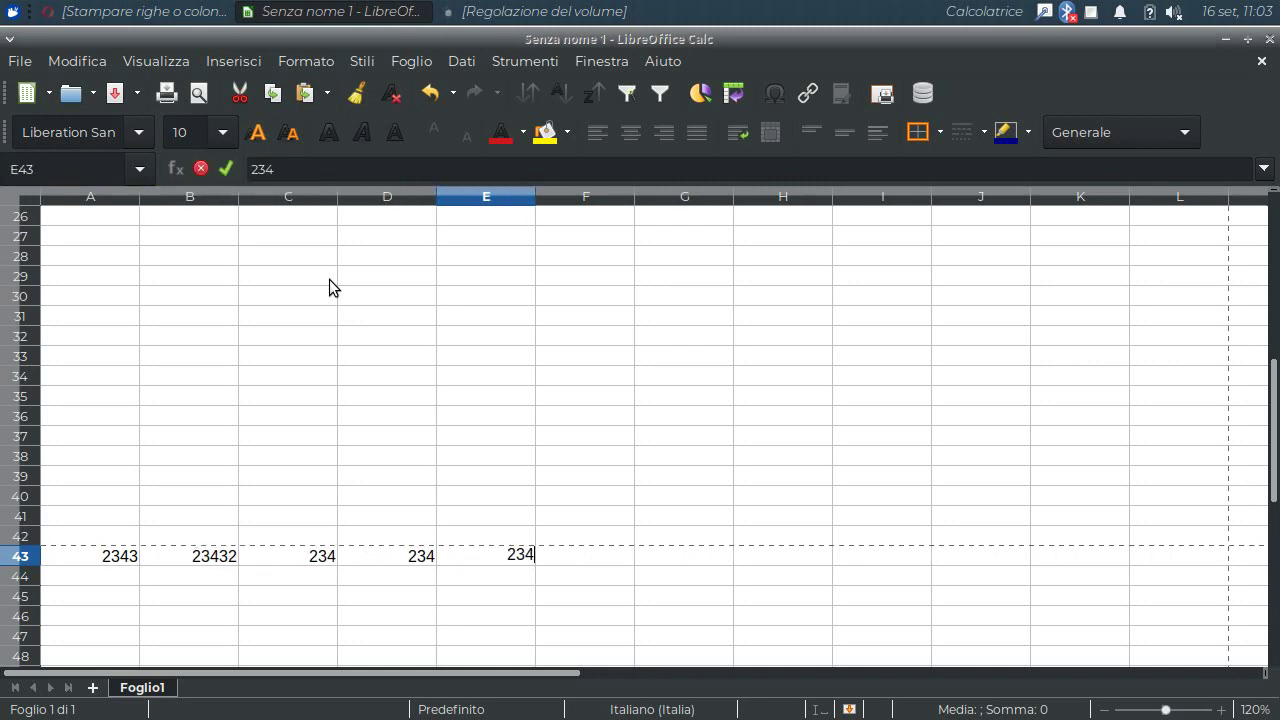
pyautogui.write('\t23\t23')
pyautogui.press('Tab')
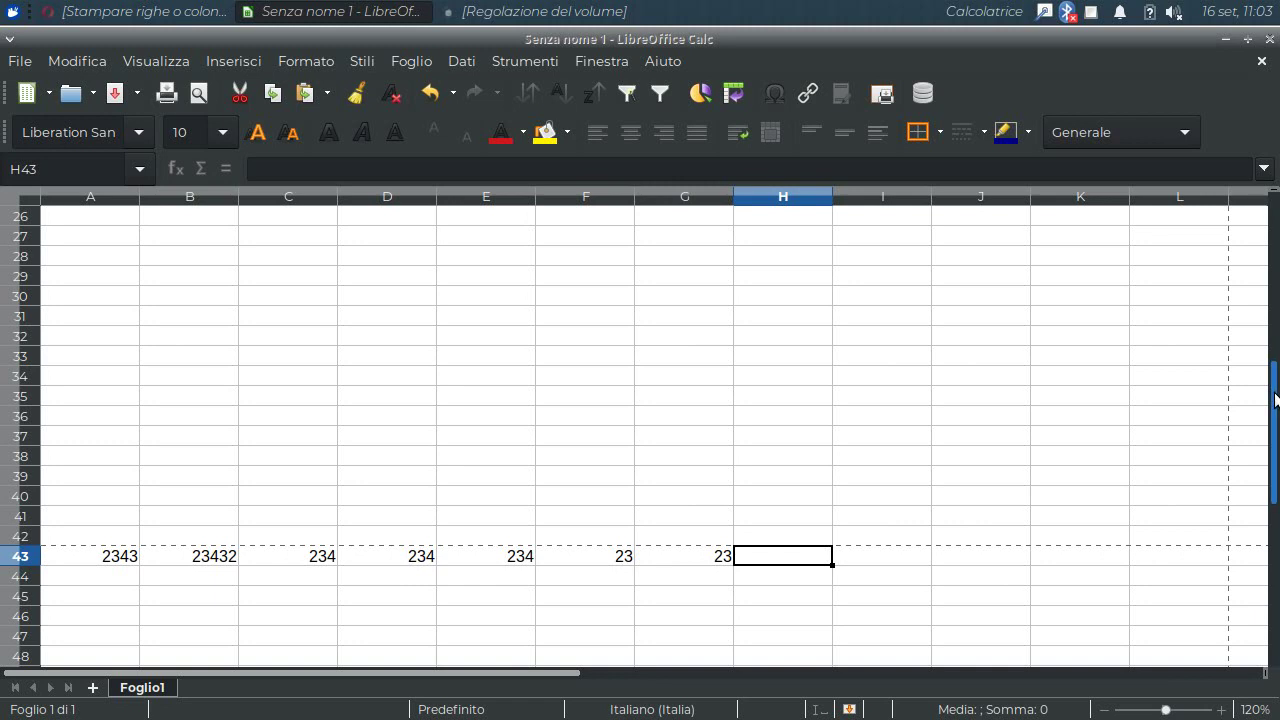
pyautogui.moveTo(1275, 398); pyautogui.dragTo(1275, 235)
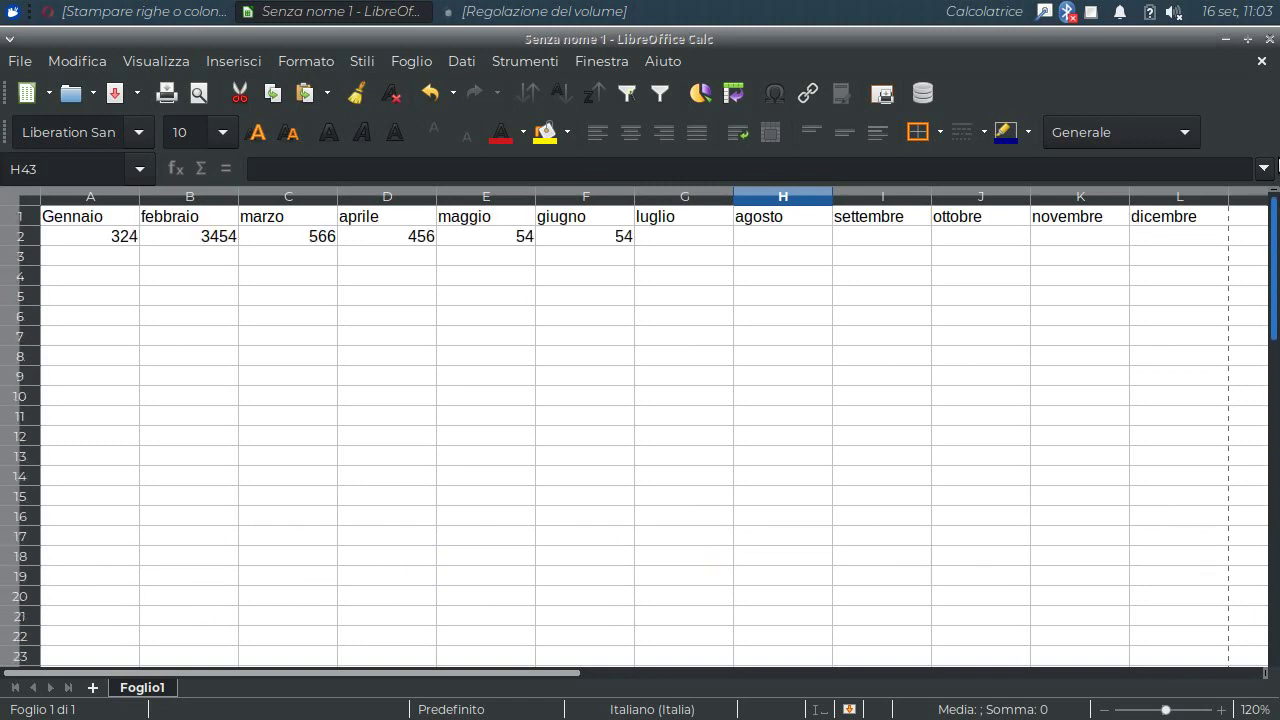
pyautogui.click(199, 93)
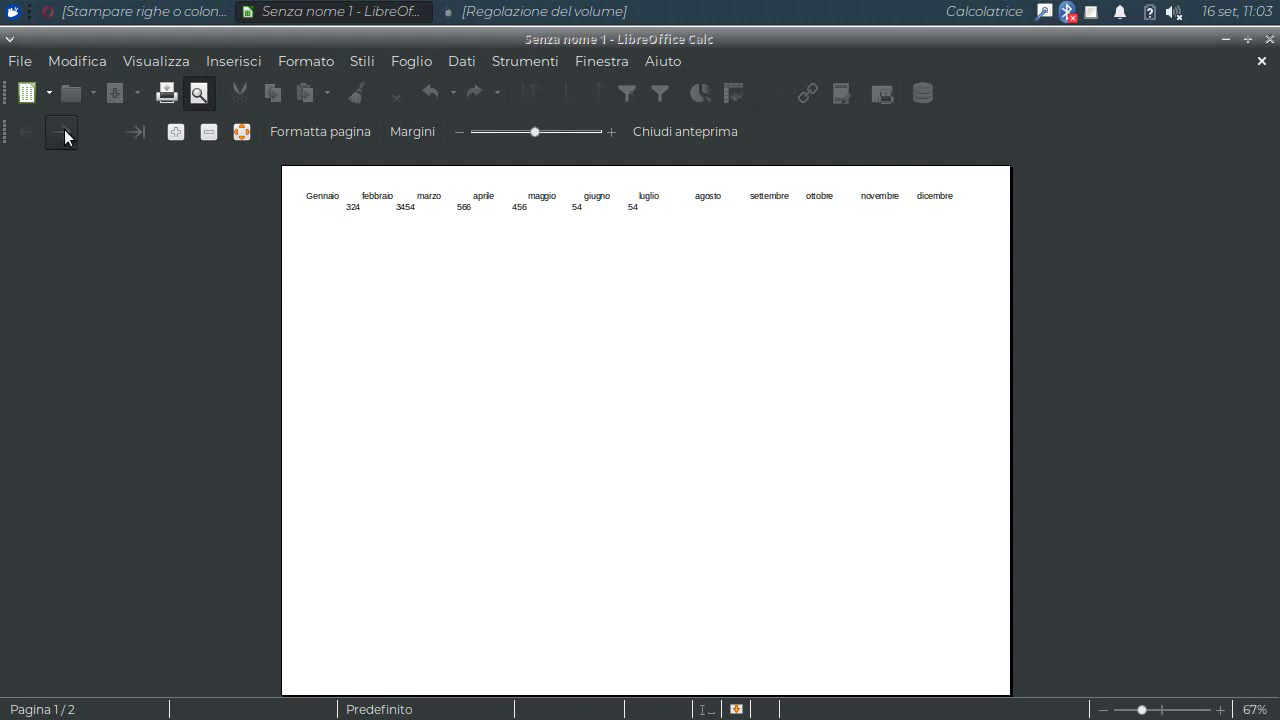
pyautogui.click(63, 131)
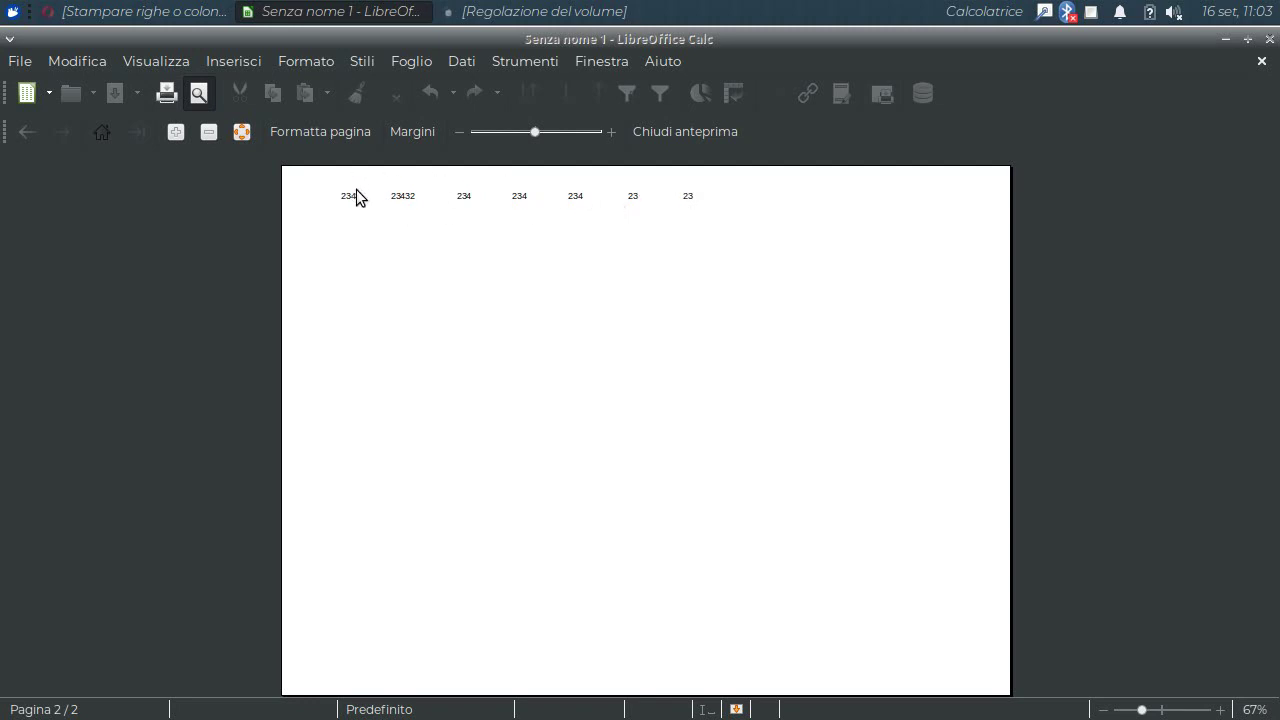
pyautogui.click(43, 135)
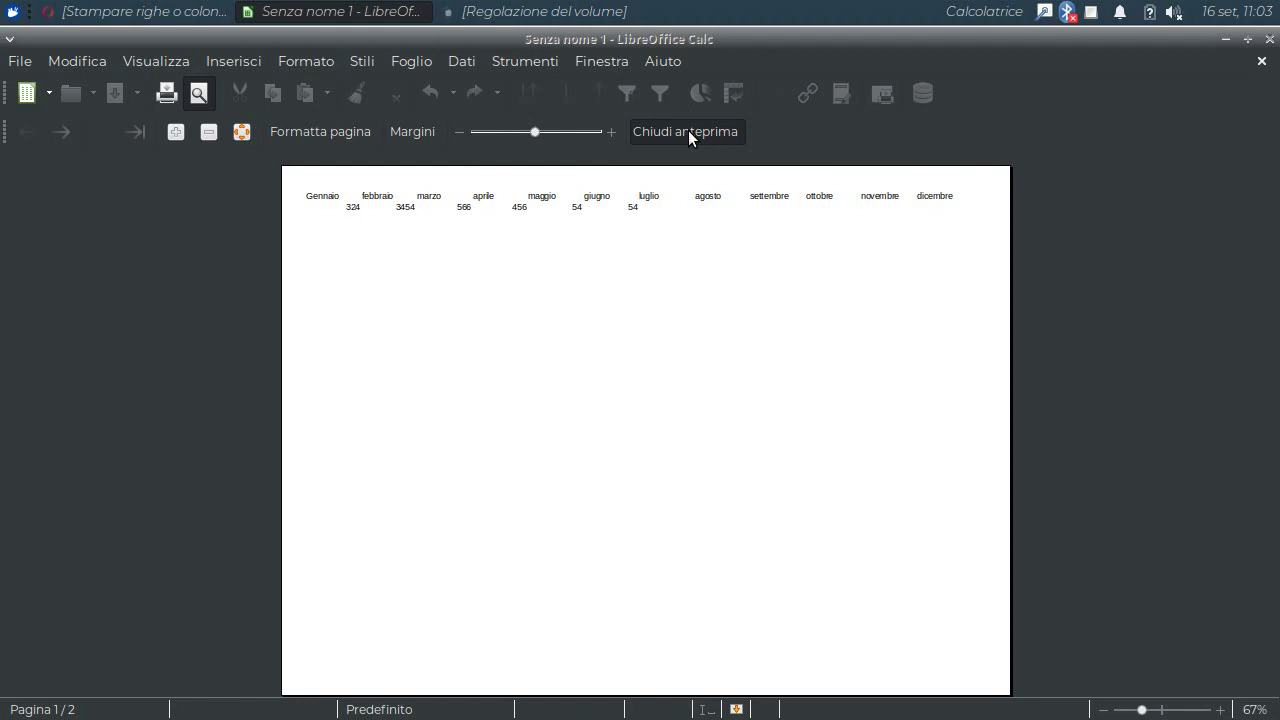
pyautogui.press('Escape')
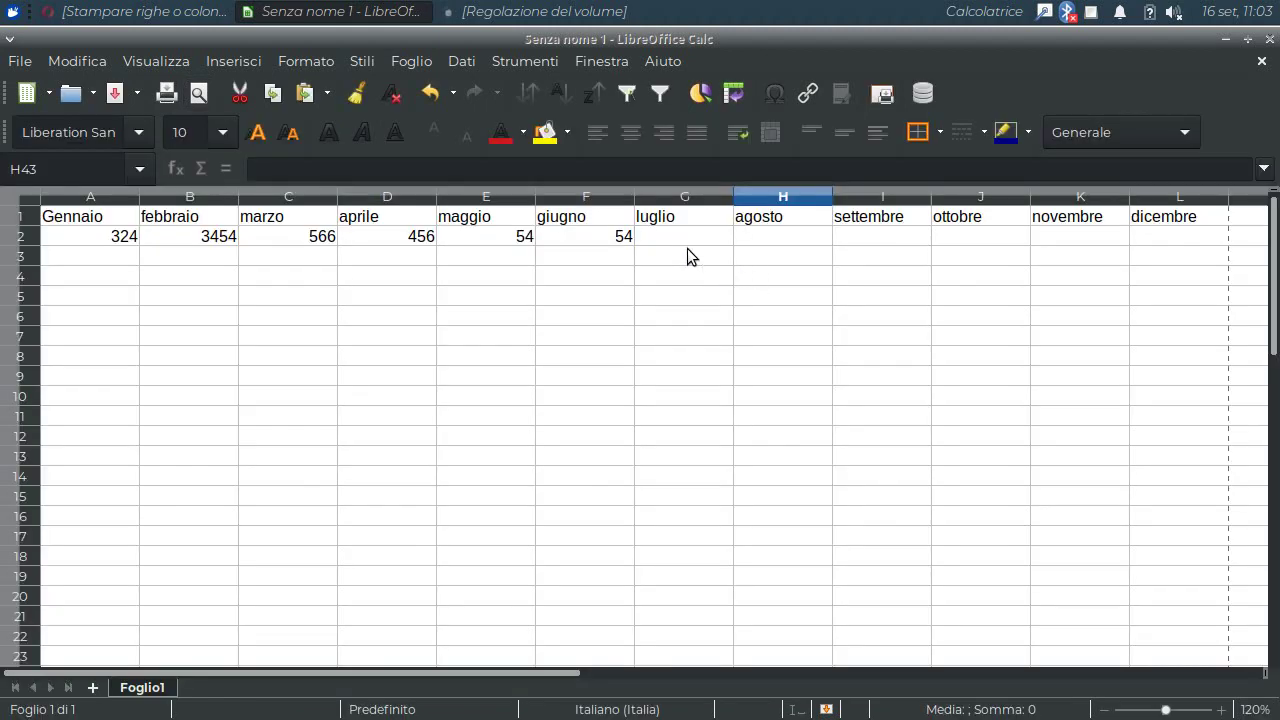
# - In the Edit Print Ranges dialog, set Rows to repeat to $1 by picking row 1
pyautogui.click(321, 58)
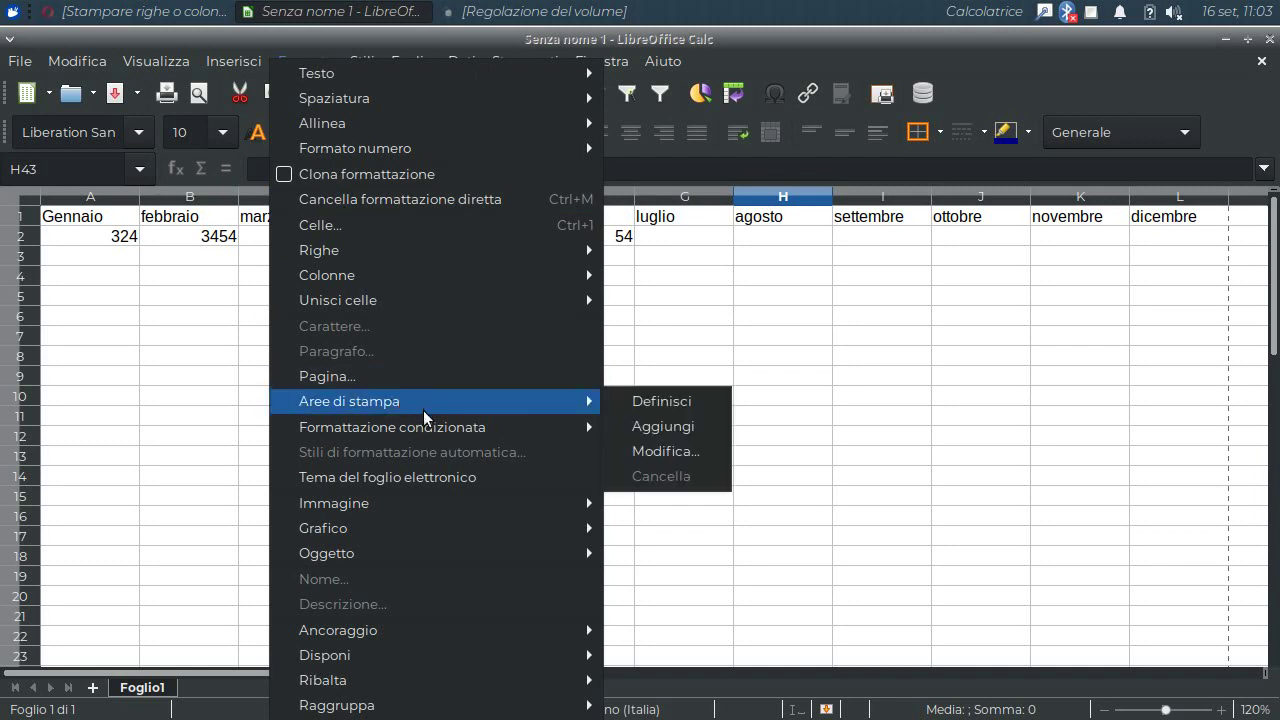
pyautogui.moveTo(350, 401)
pyautogui.click(640, 451)
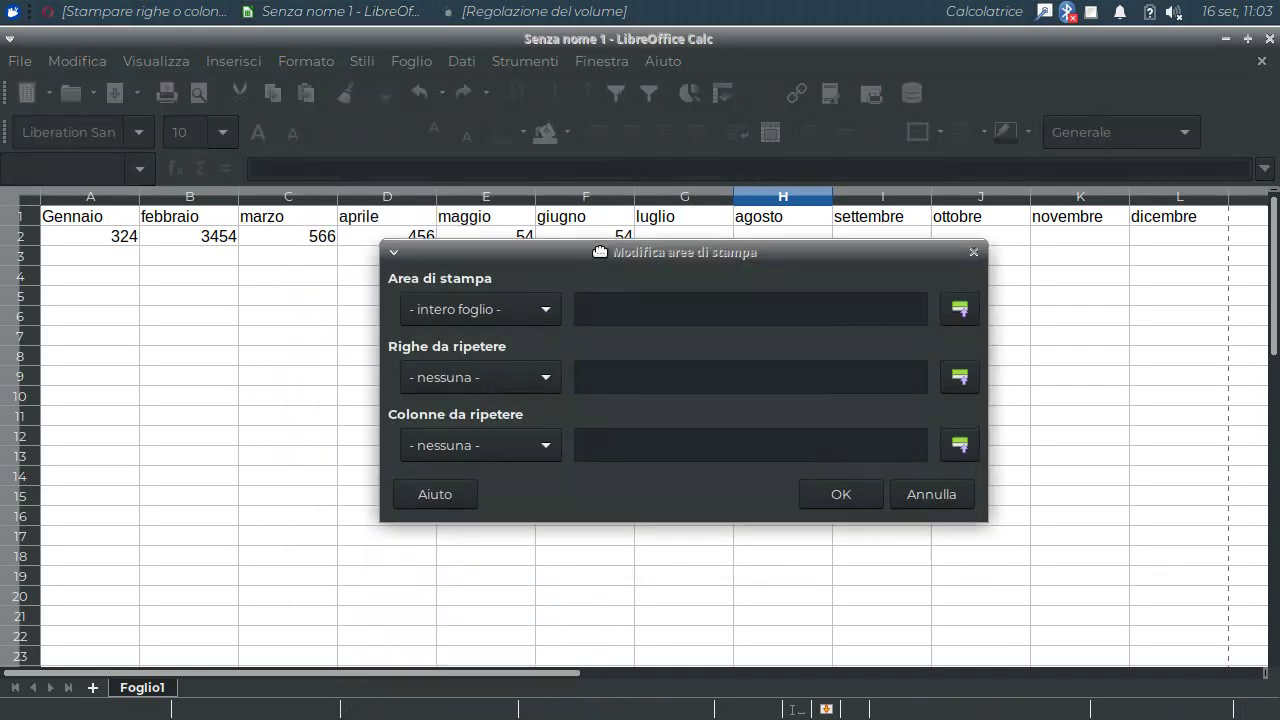
pyautogui.click(956, 358)
pyautogui.moveTo(480, 240); pyautogui.dragTo(469, 302)
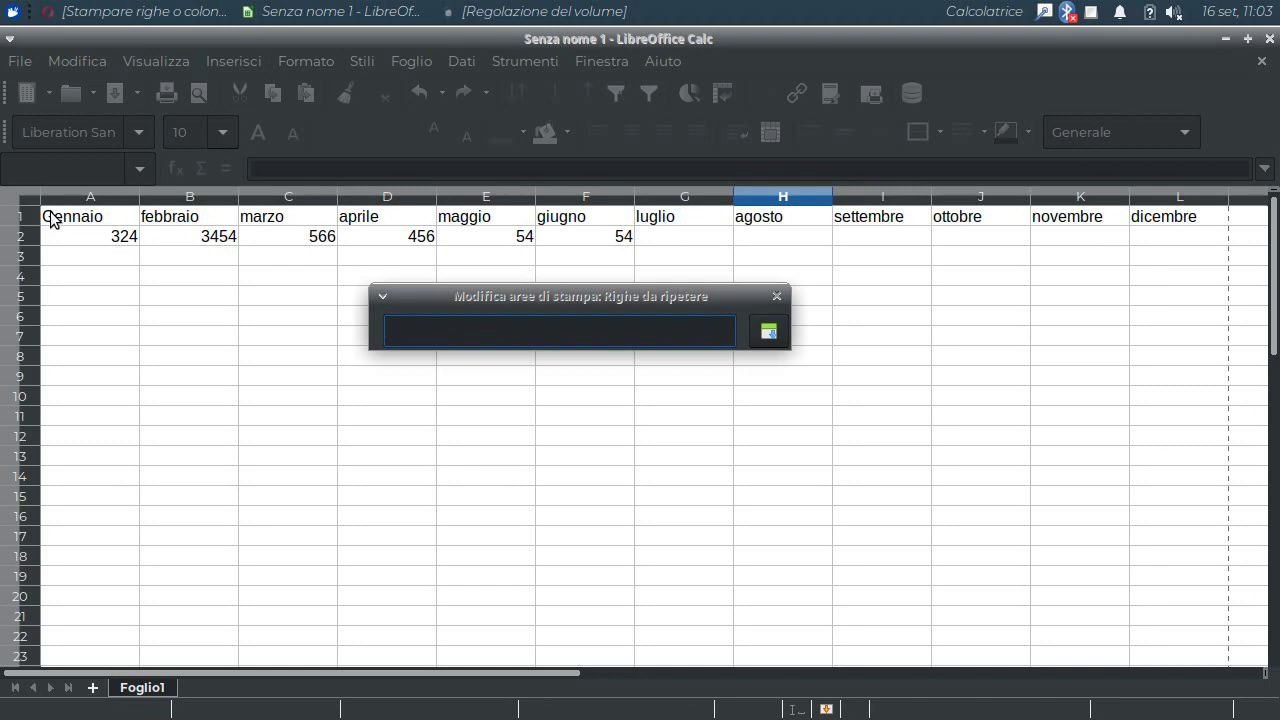
pyautogui.click(50, 215)
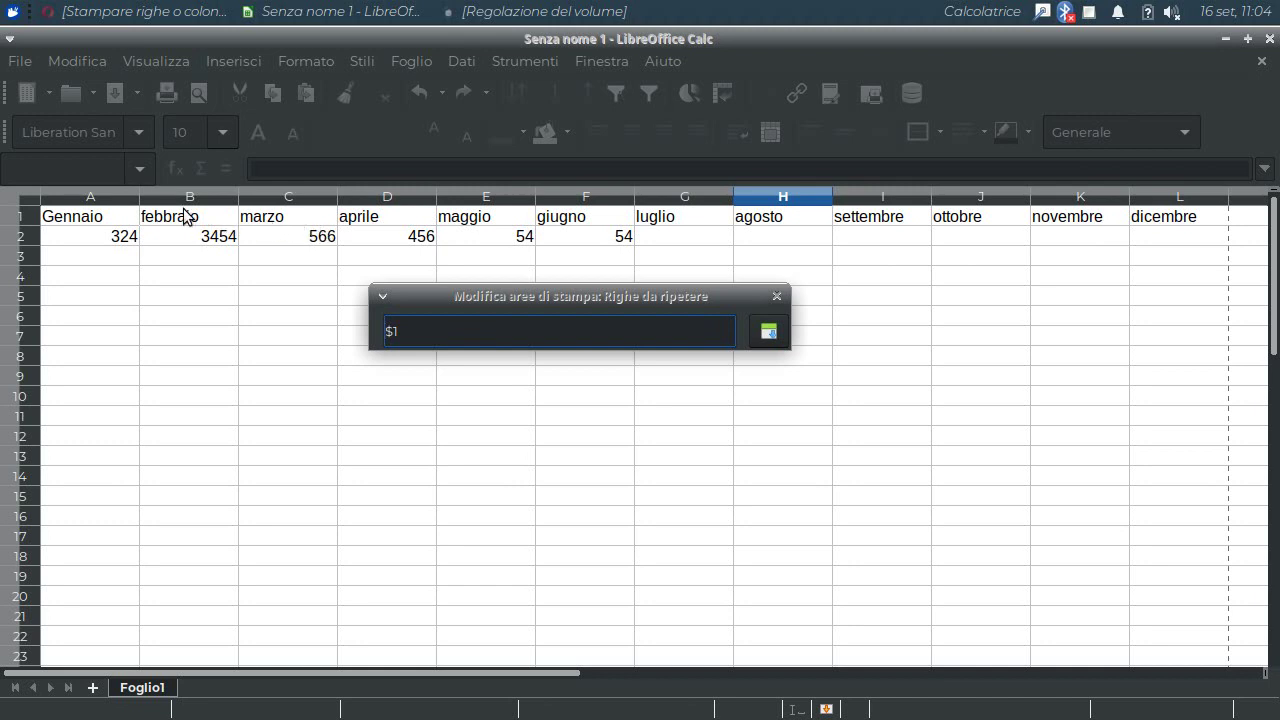
pyautogui.click(773, 330)
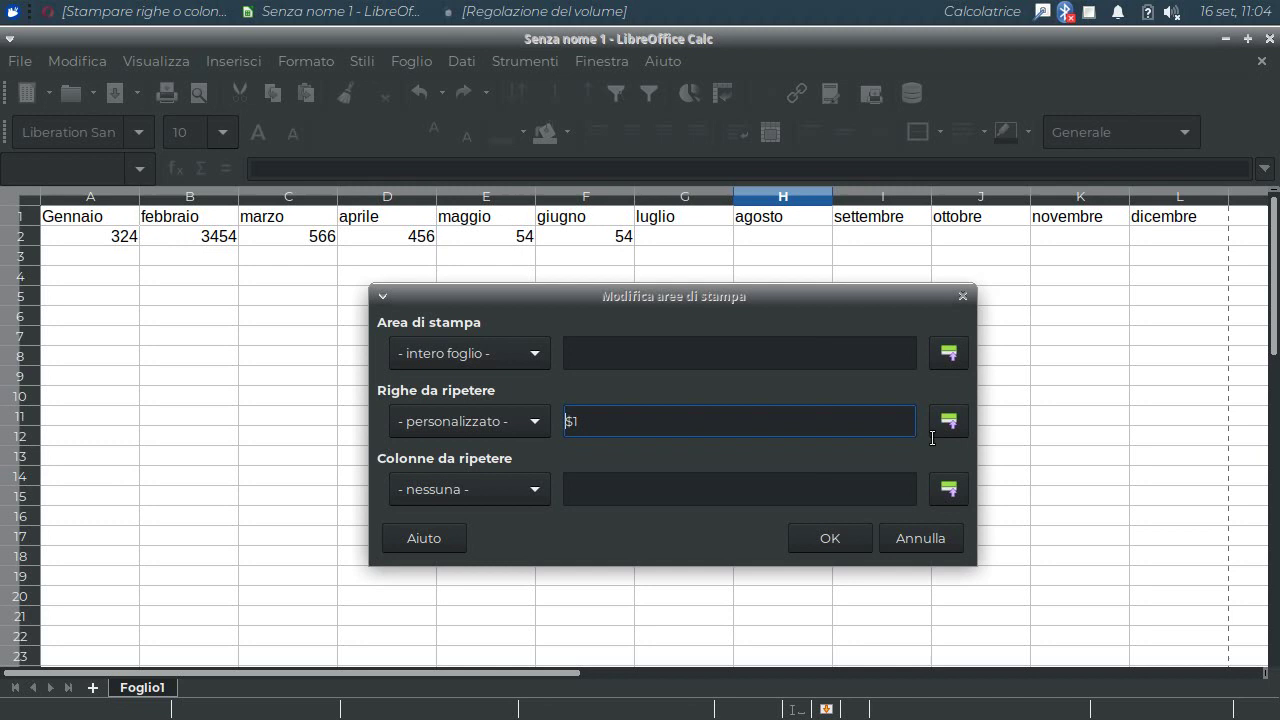
pyautogui.click(850, 538)
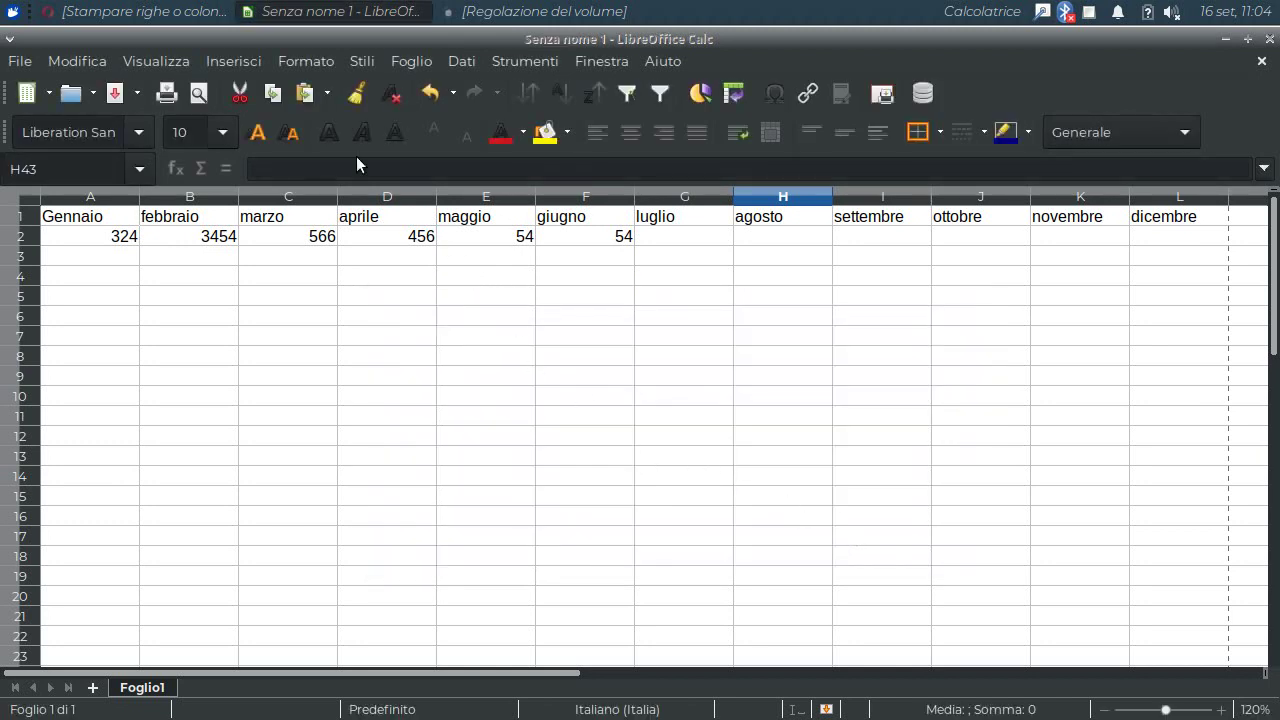
pyautogui.click(198, 95)
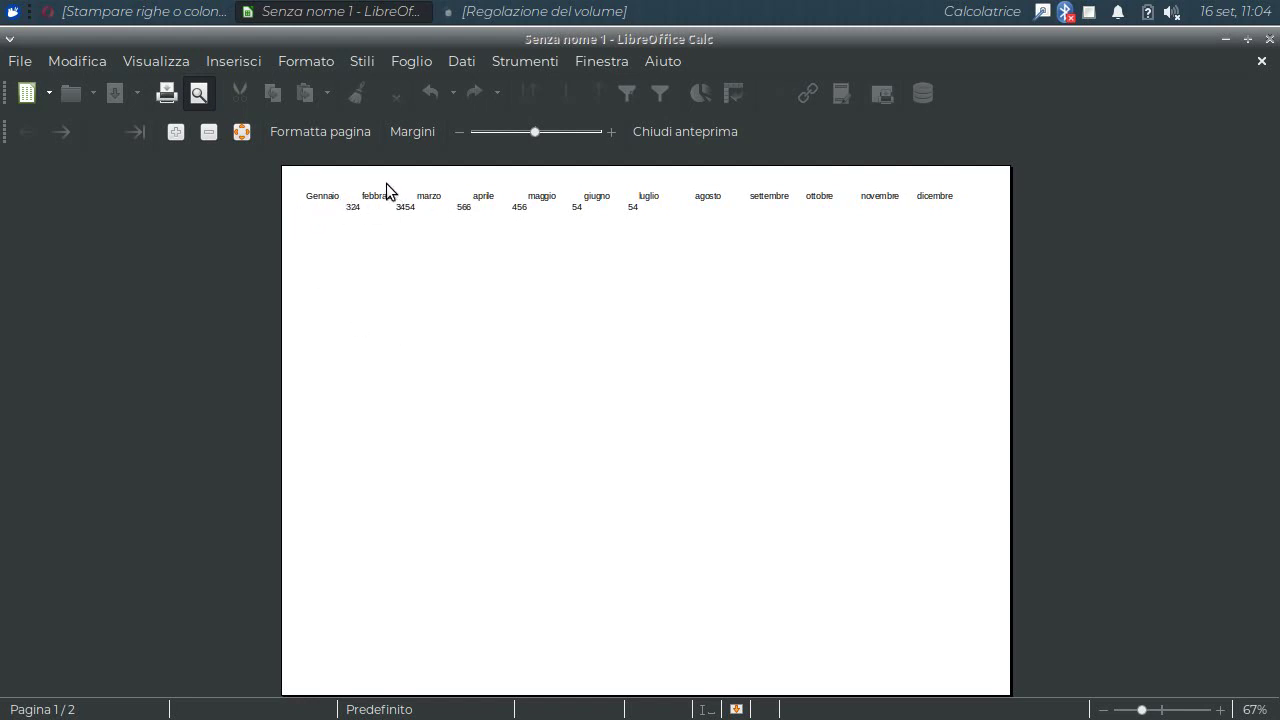
pyautogui.click(58, 132)
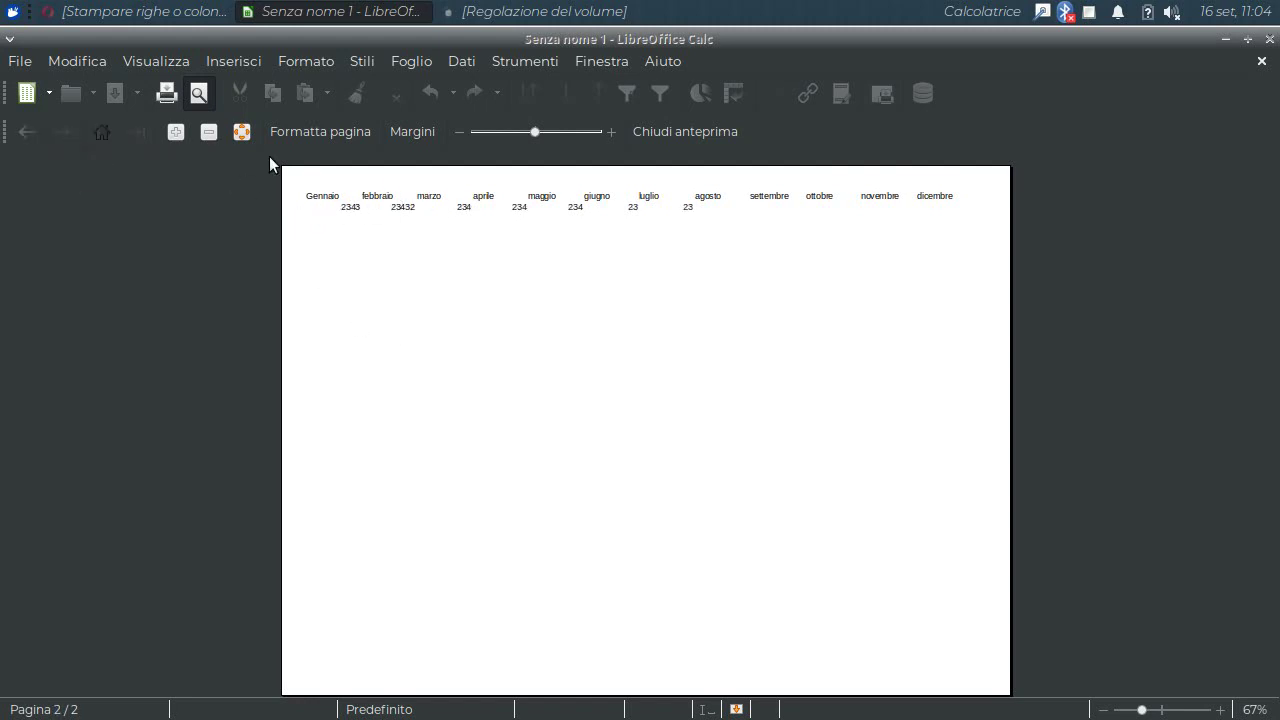
pyautogui.click(174, 131)
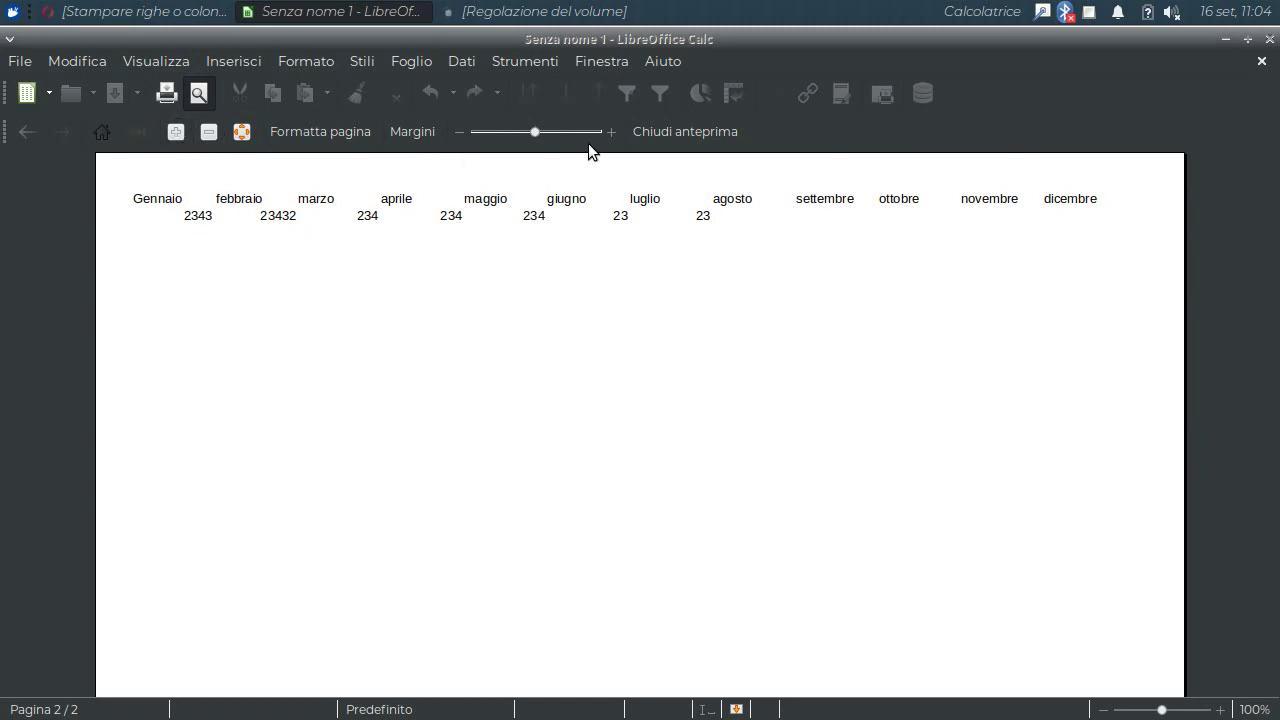
pyautogui.click(682, 134)
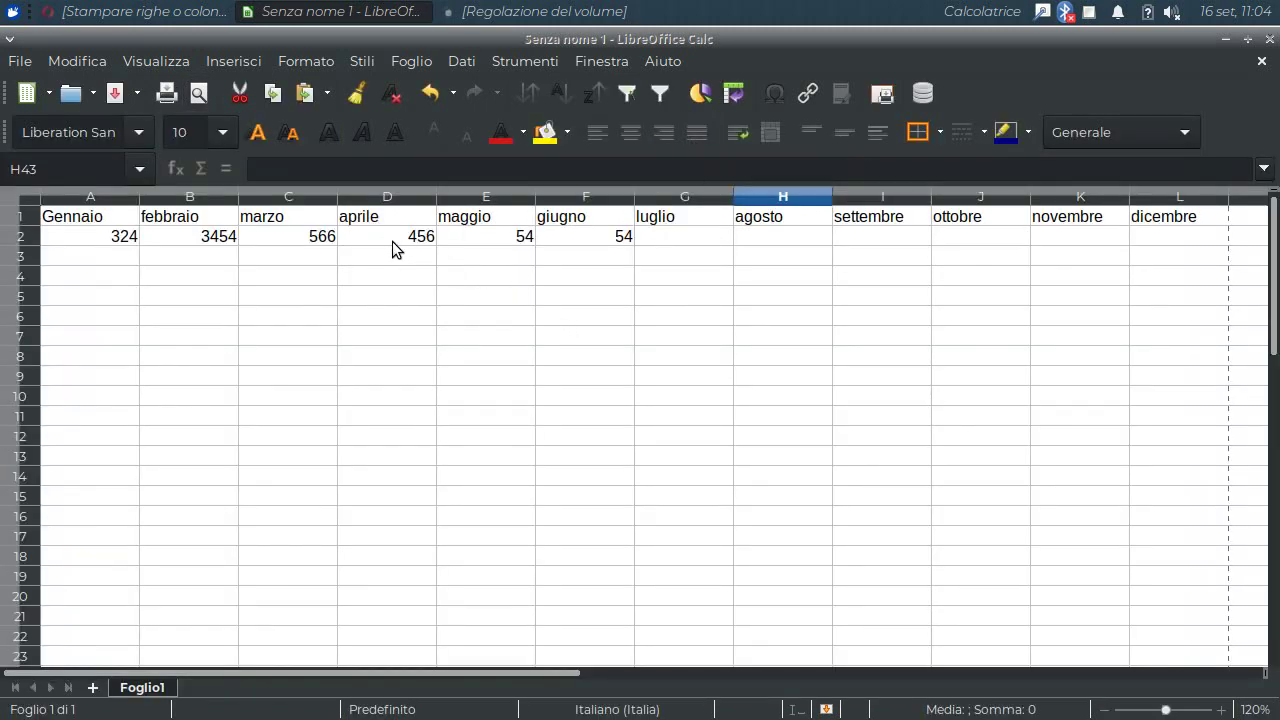
# - Right-align row 1's month names and check both printed pages in the preview
pyautogui.click(29, 220)
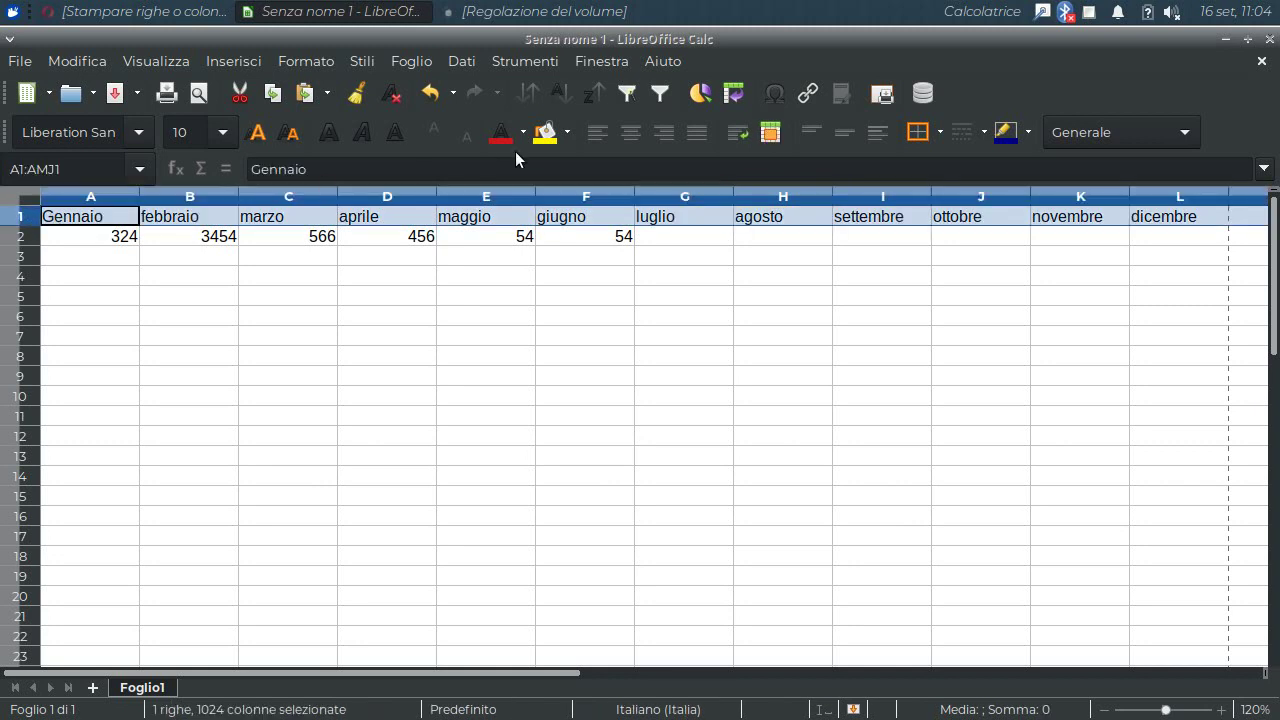
pyautogui.click(666, 136)
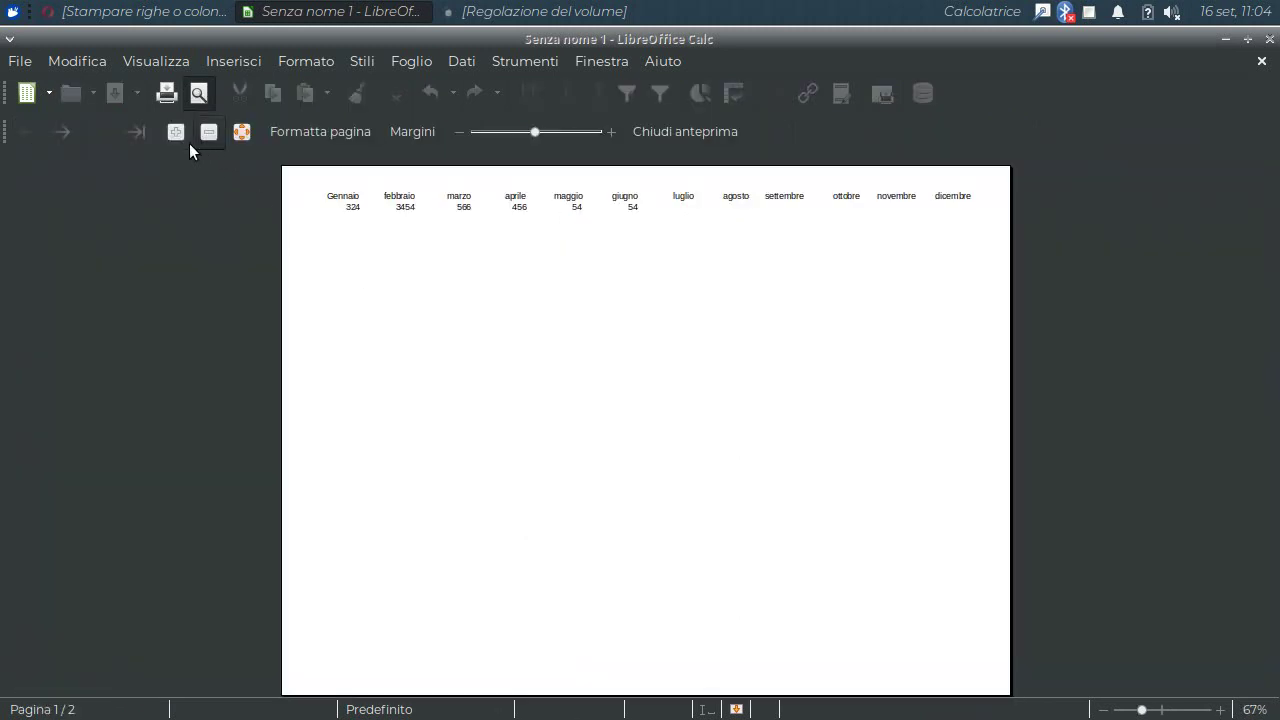
pyautogui.click(176, 132)
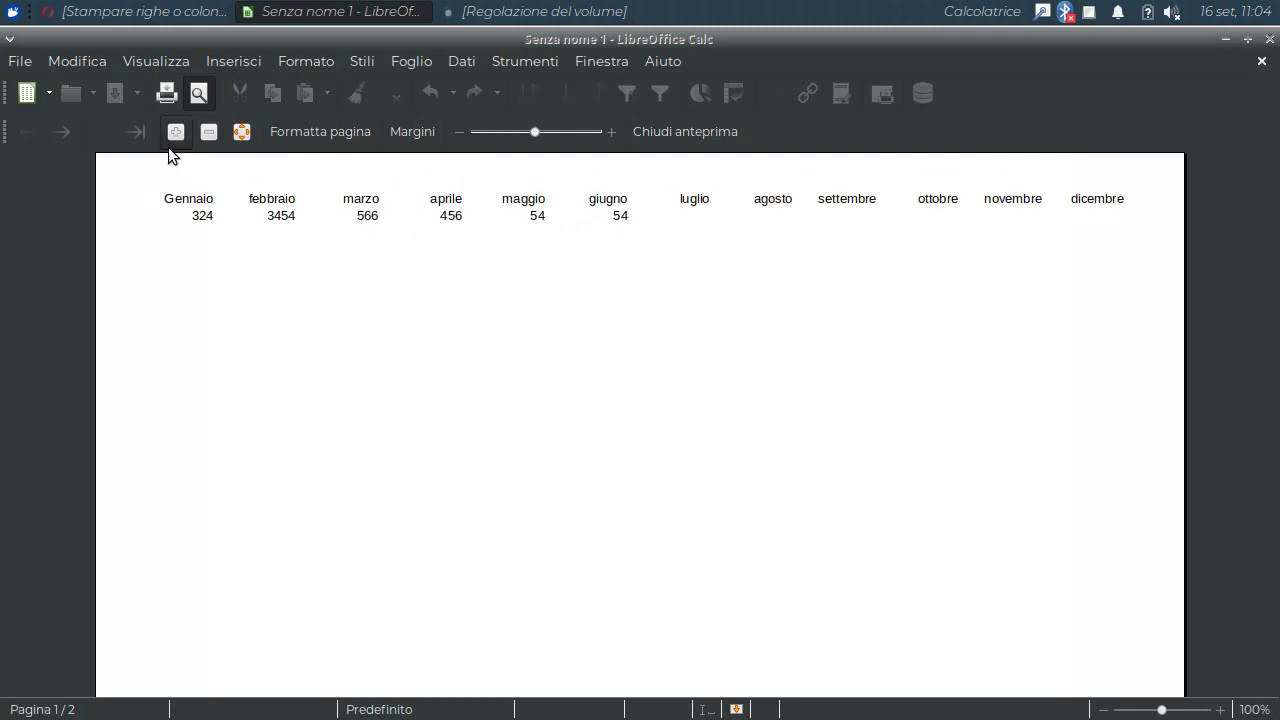
pyautogui.click(62, 132)
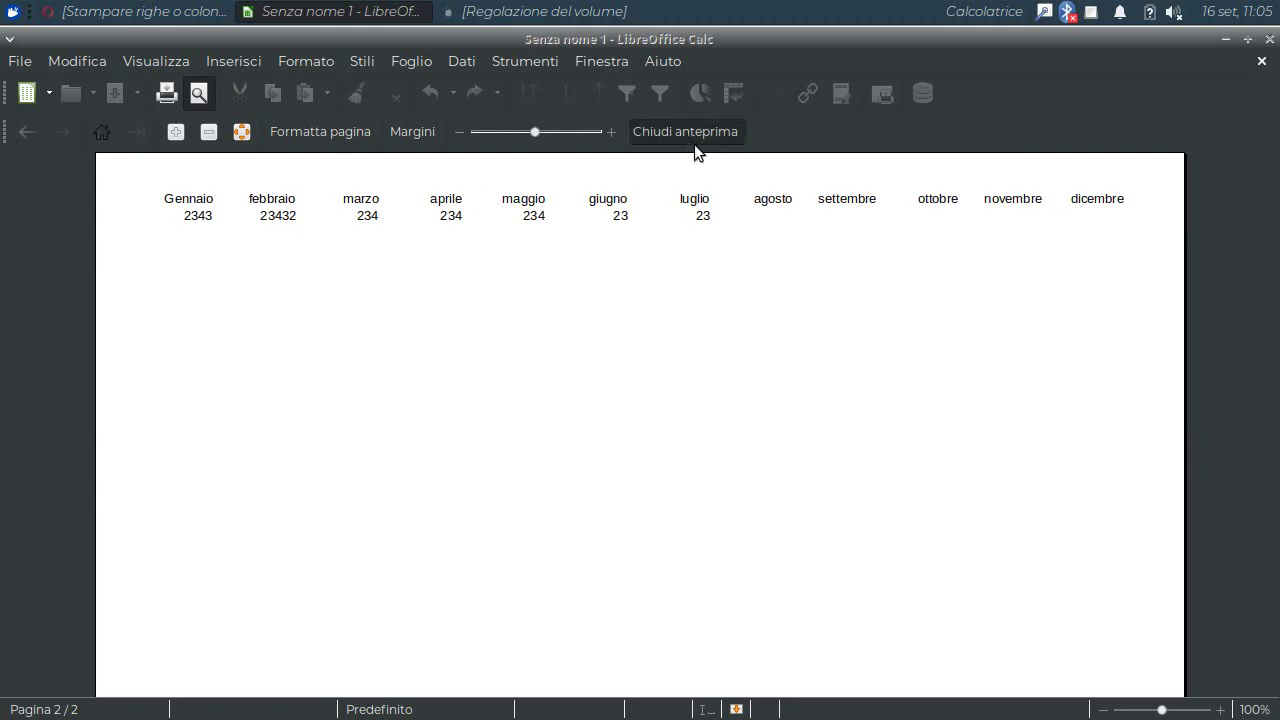
pyautogui.press('Escape')
pyautogui.click(303, 394)
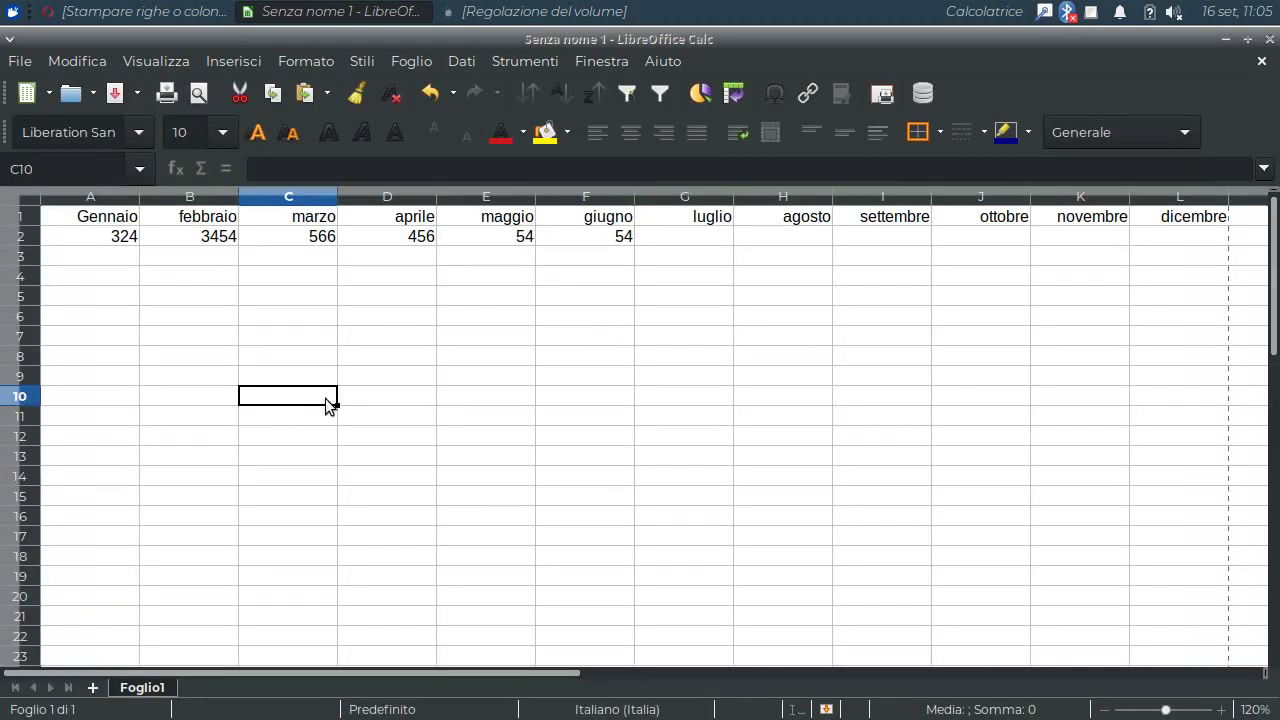
pyautogui.press('Down')
pyautogui.press('Down')
pyautogui.press('Down')
pyautogui.press('Down')
pyautogui.press('Down')
pyautogui.press('Down')
pyautogui.press('Down')
pyautogui.press('Down')
pyautogui.press('Down')
pyautogui.press('Down')
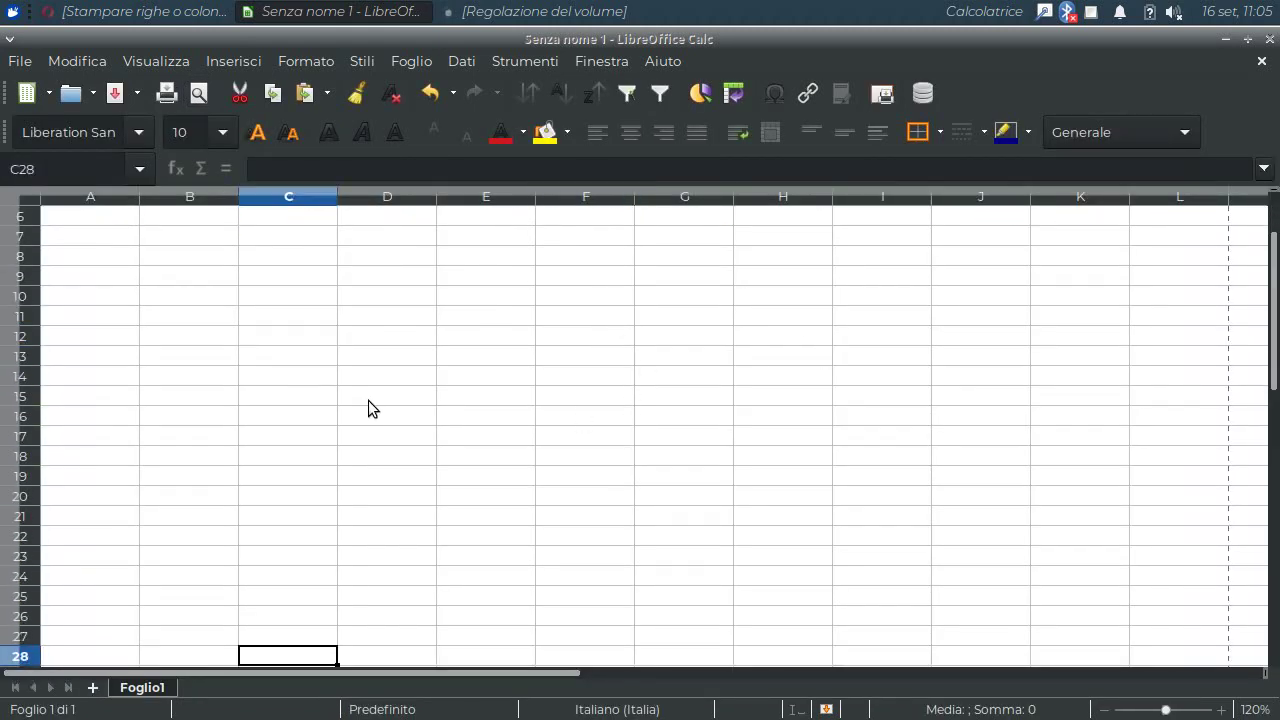
pyautogui.press('Down')
pyautogui.press('Down')
pyautogui.press('Down')
pyautogui.press('Down')
pyautogui.press('Down')
pyautogui.press('Down')
pyautogui.press('Down')
pyautogui.press('Down')
pyautogui.press('Down')
pyautogui.press('Down')
pyautogui.press('Down')
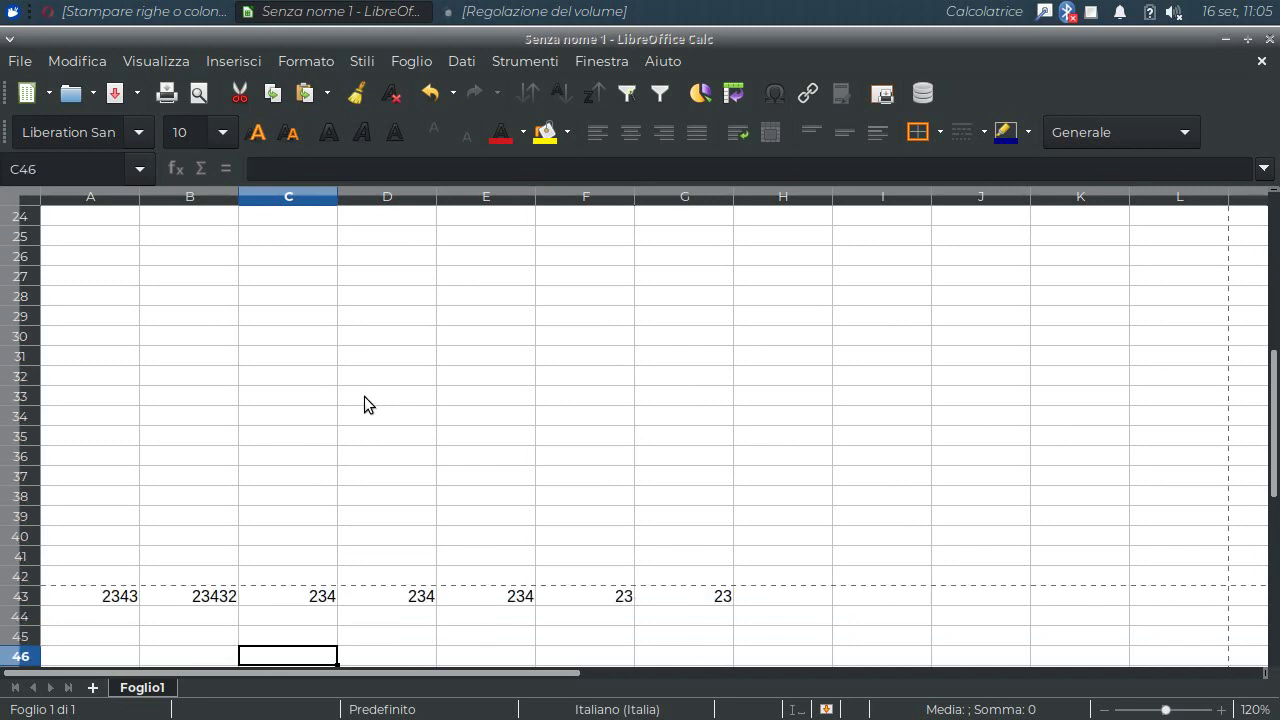
pyautogui.press('Down')
pyautogui.press('Down')
pyautogui.press('Down')
pyautogui.press('Down')
pyautogui.press('Up')
pyautogui.click(125, 518)
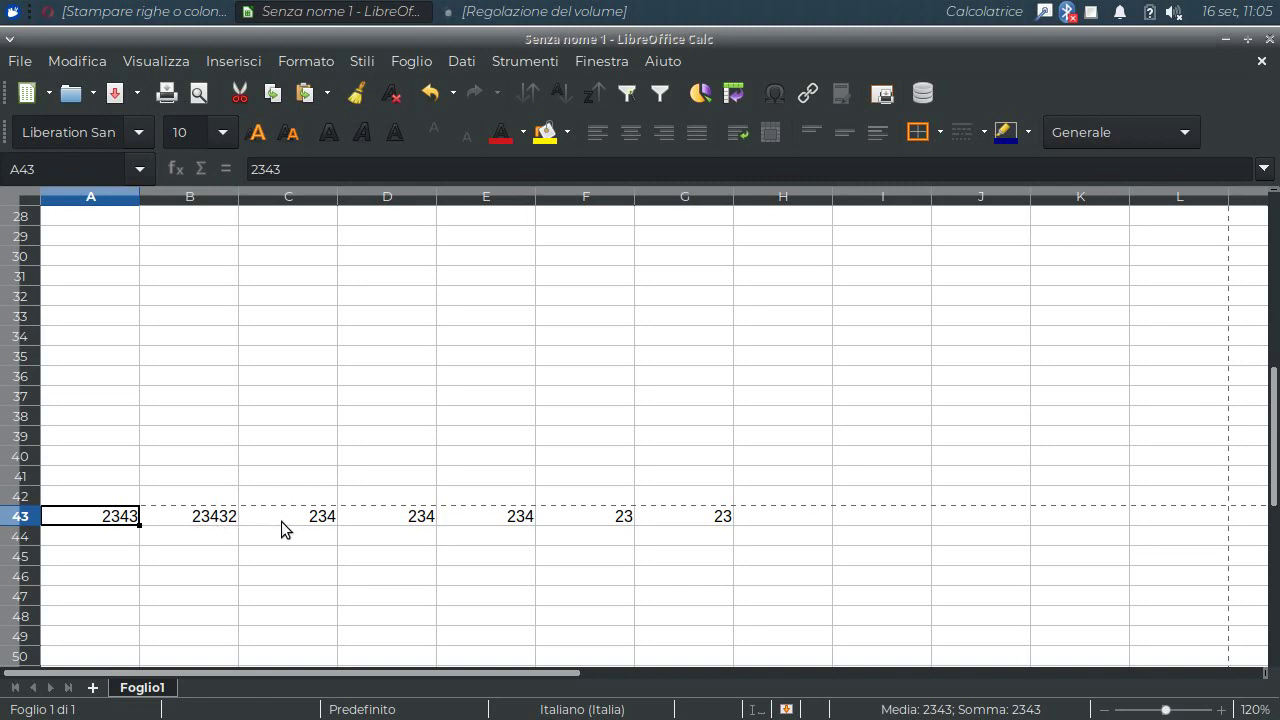
pyautogui.press('Up')
pyautogui.press('Up')
pyautogui.press('Up')
pyautogui.press('Up')
pyautogui.press('Up')
pyautogui.press('Up')
pyautogui.press('Up')
pyautogui.press('Up')
pyautogui.press('Up')
pyautogui.press('Up')
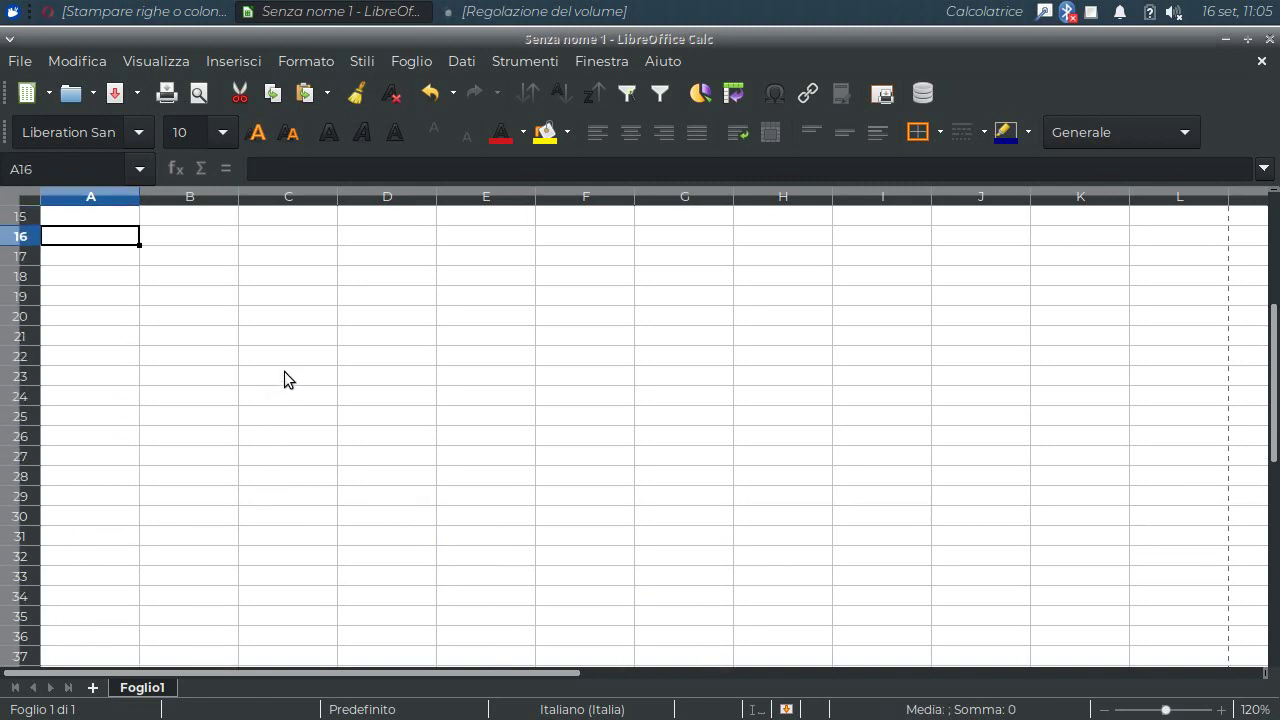
pyautogui.press('Up')
pyautogui.press('Up')
pyautogui.press('Up')
pyautogui.press('Up')
pyautogui.press('Up')
pyautogui.press('Up')
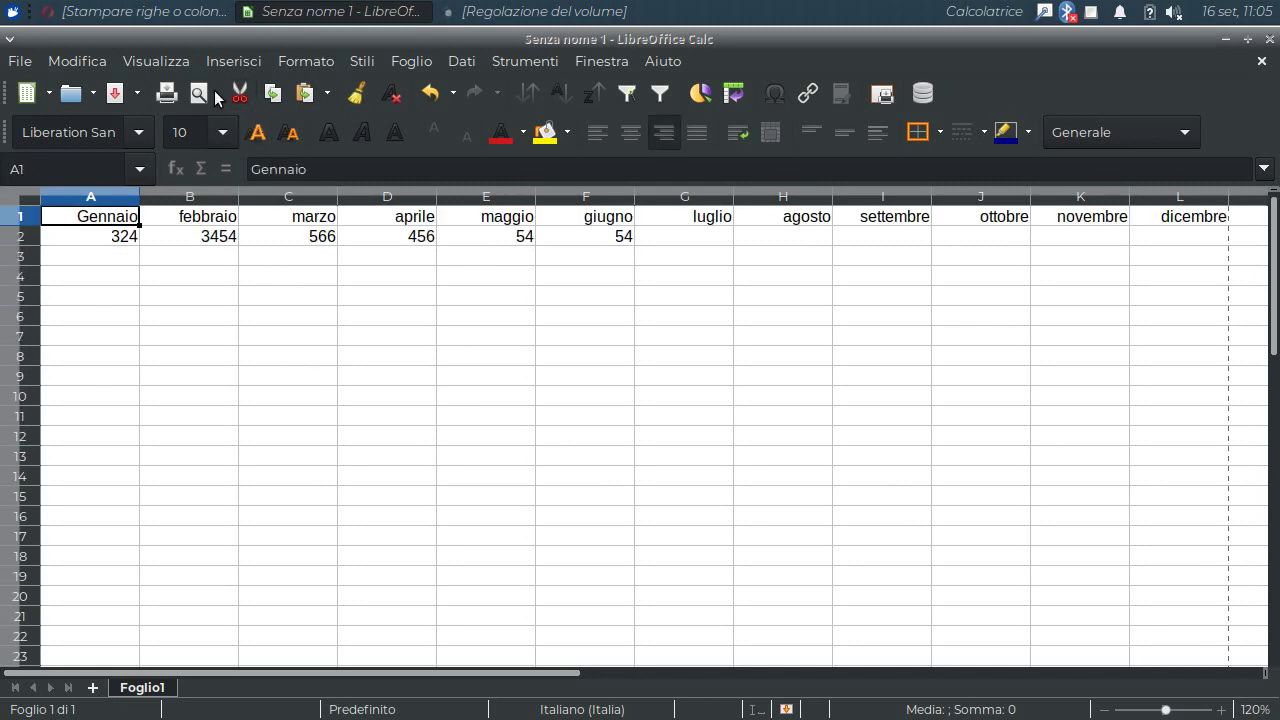
pyautogui.click(198, 93)
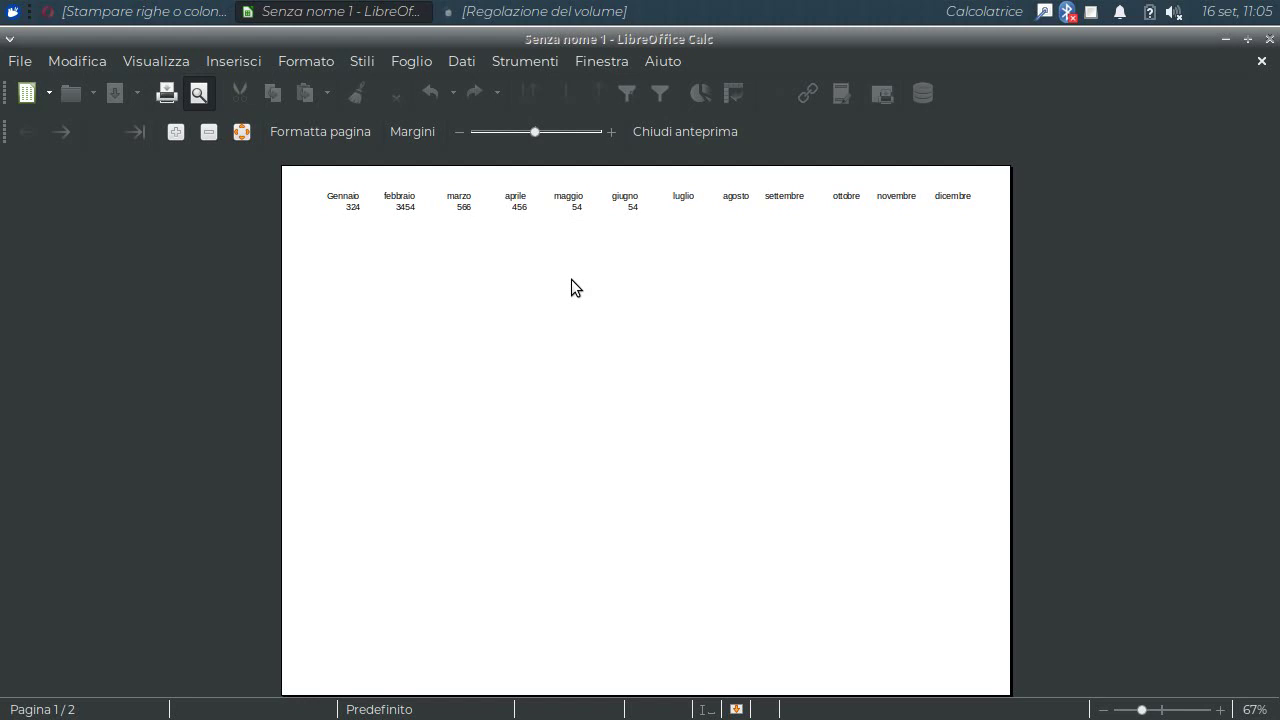
# - In the page style settings, centre the table horizontally while leaving vertical centring off
pyautogui.click(337, 131)
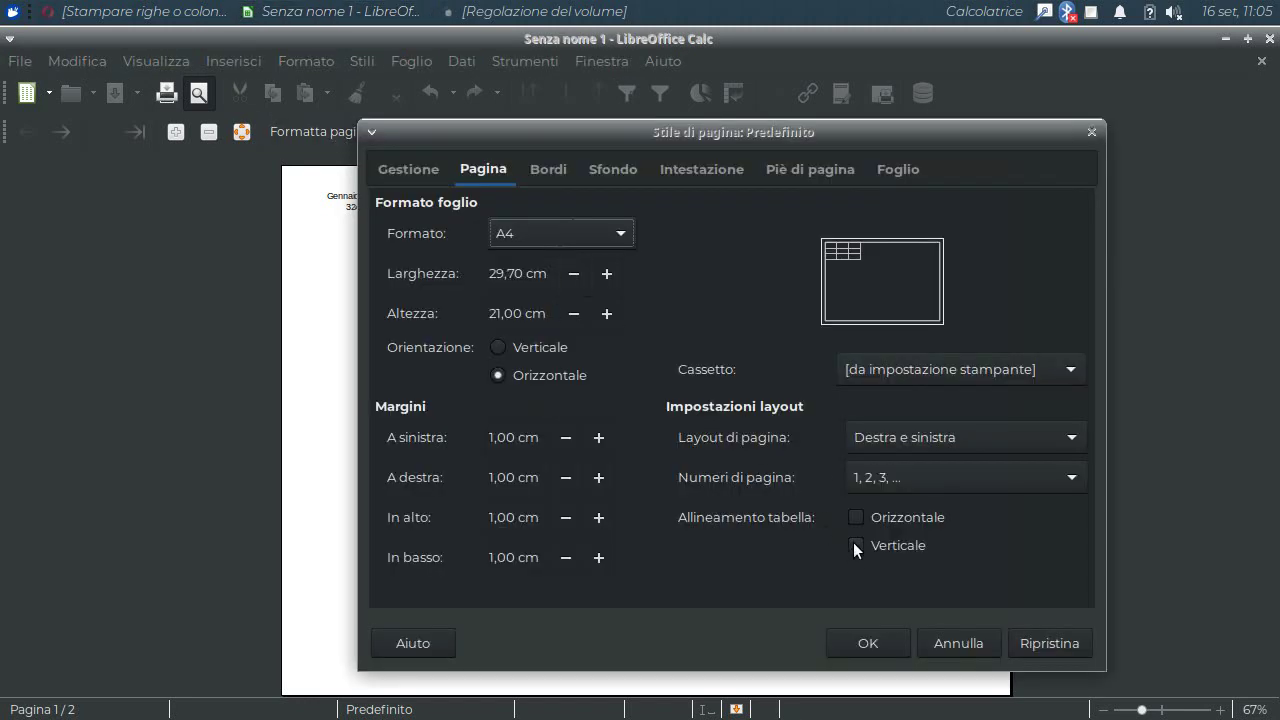
pyautogui.click(857, 517)
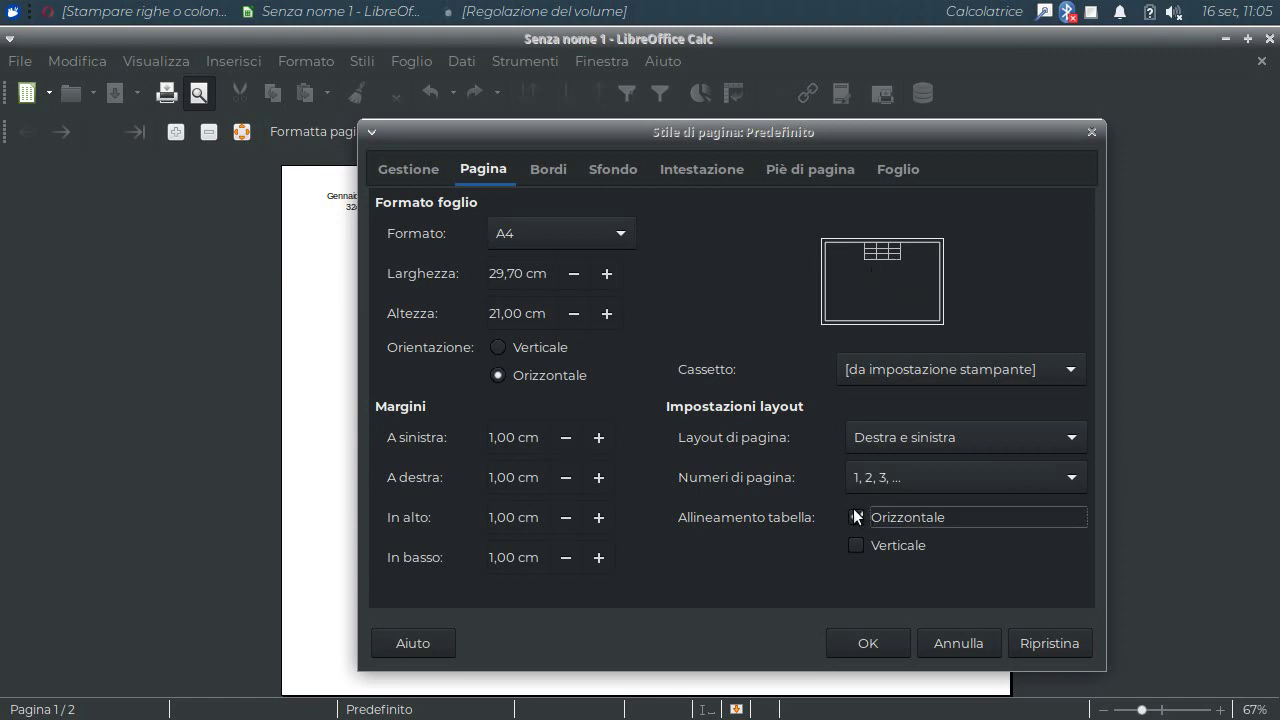
pyautogui.click(857, 547)
pyautogui.click(857, 546)
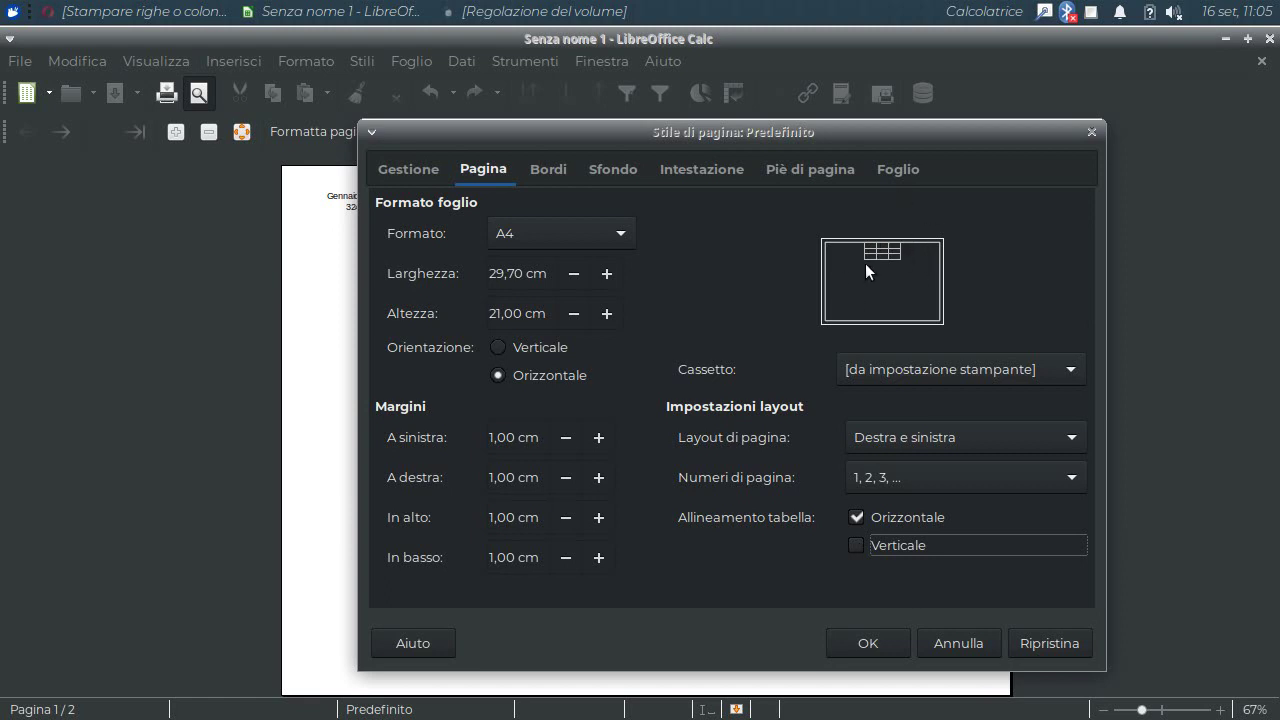
pyautogui.click(868, 645)
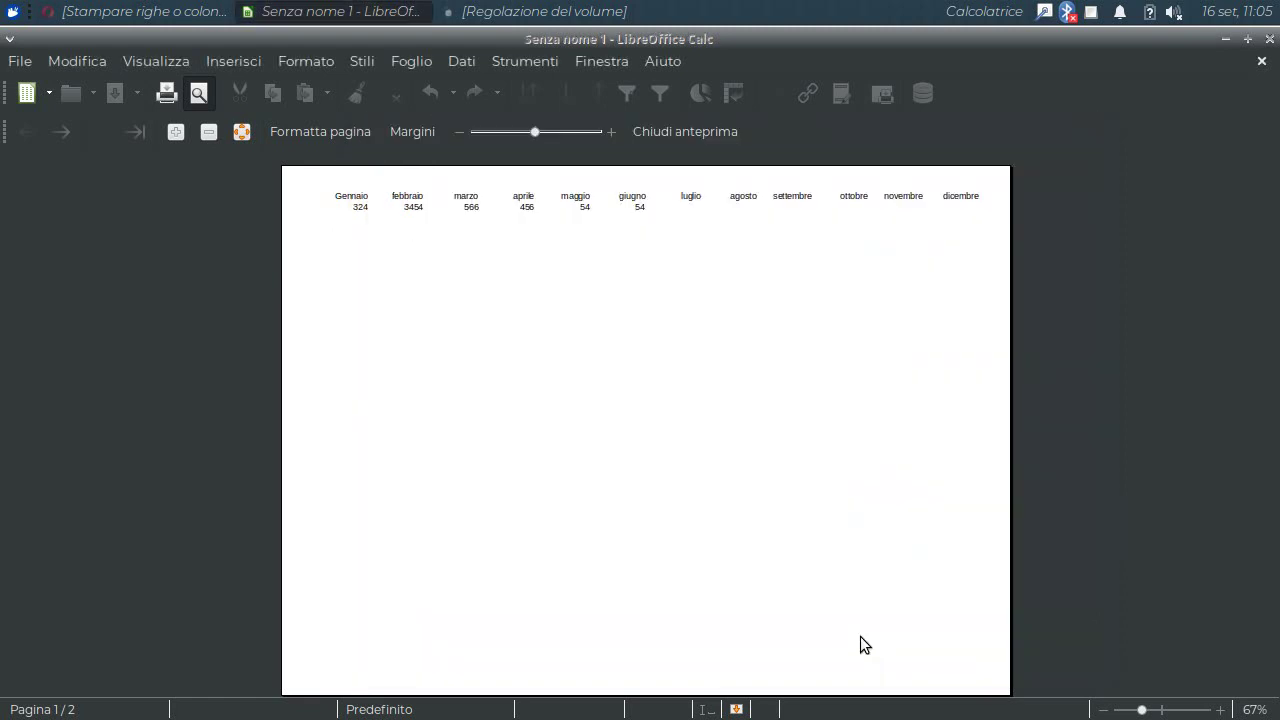
# - Zoom the print preview to about 100% and review both printed pages before closing it
pyautogui.click(178, 132)
pyautogui.click(182, 134)
pyautogui.click(186, 136)
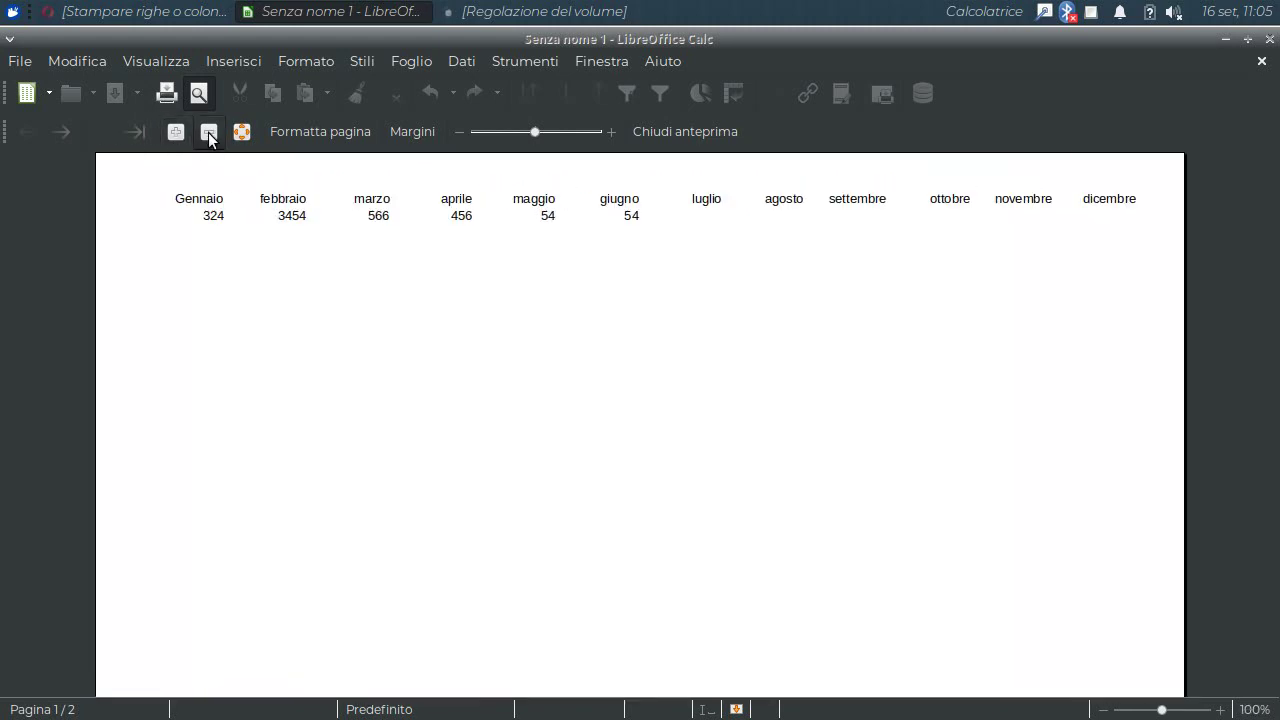
pyautogui.click(209, 133)
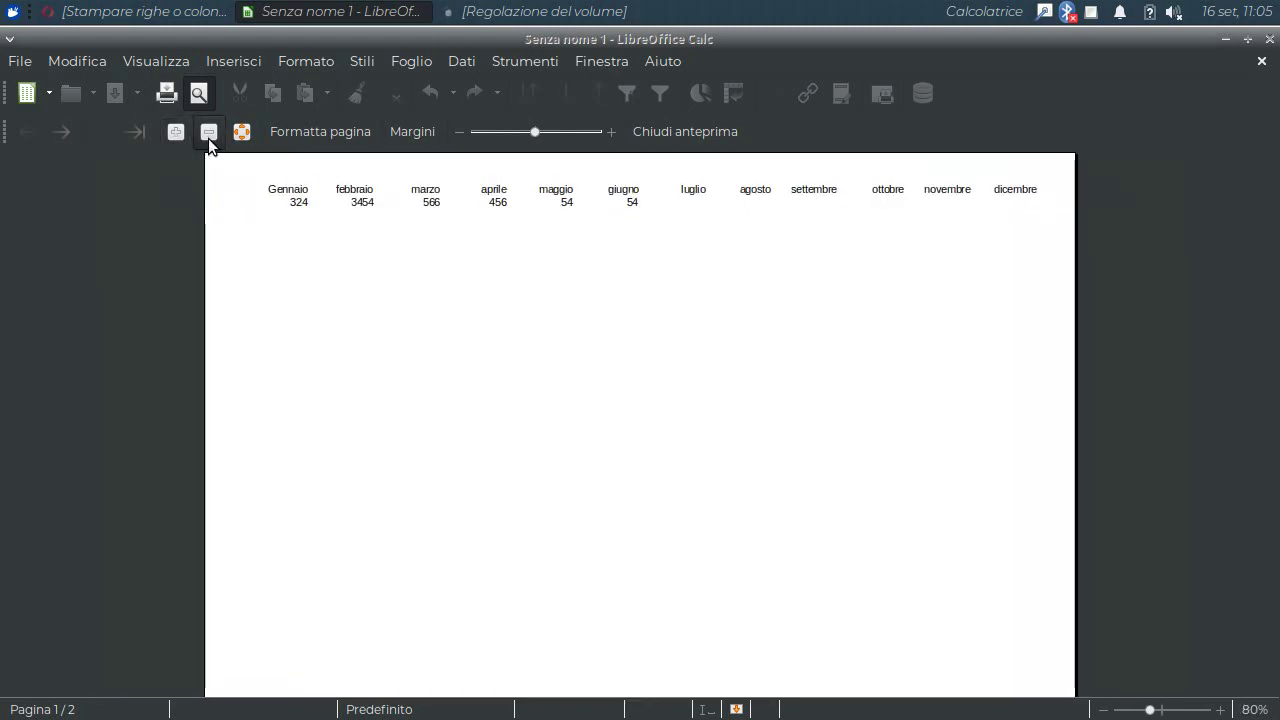
pyautogui.click(60, 128)
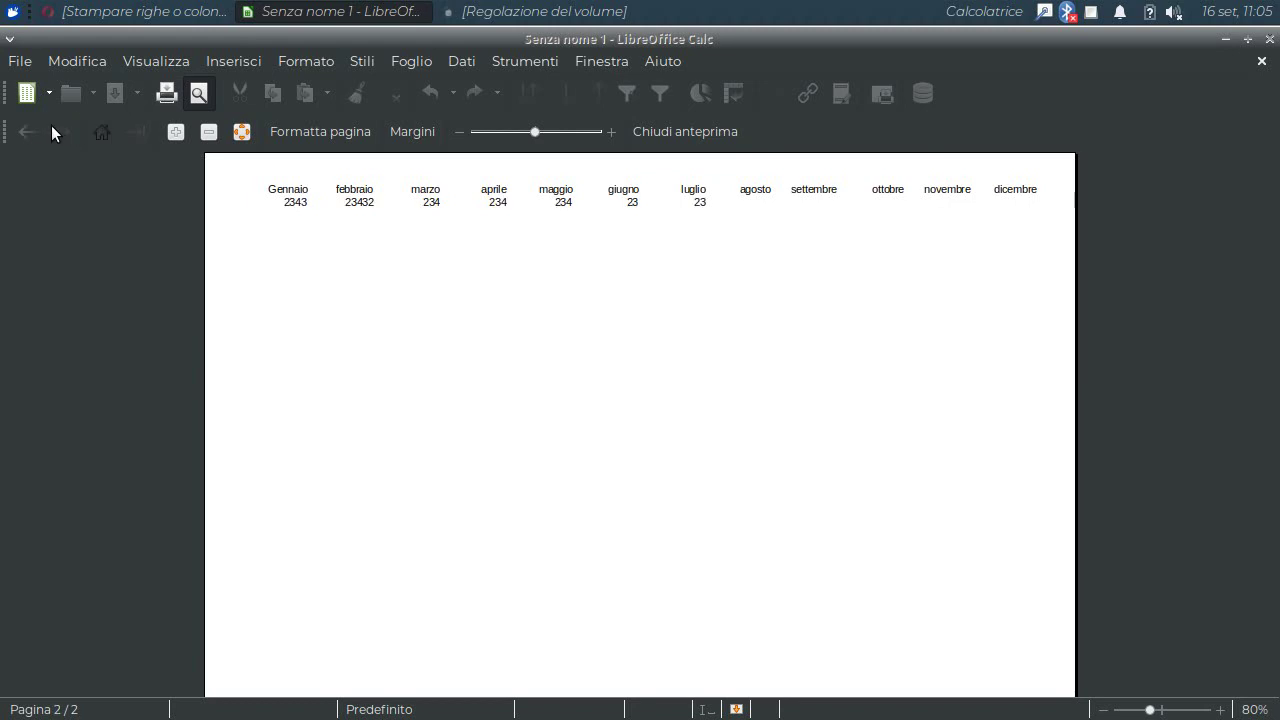
pyautogui.click(20, 134)
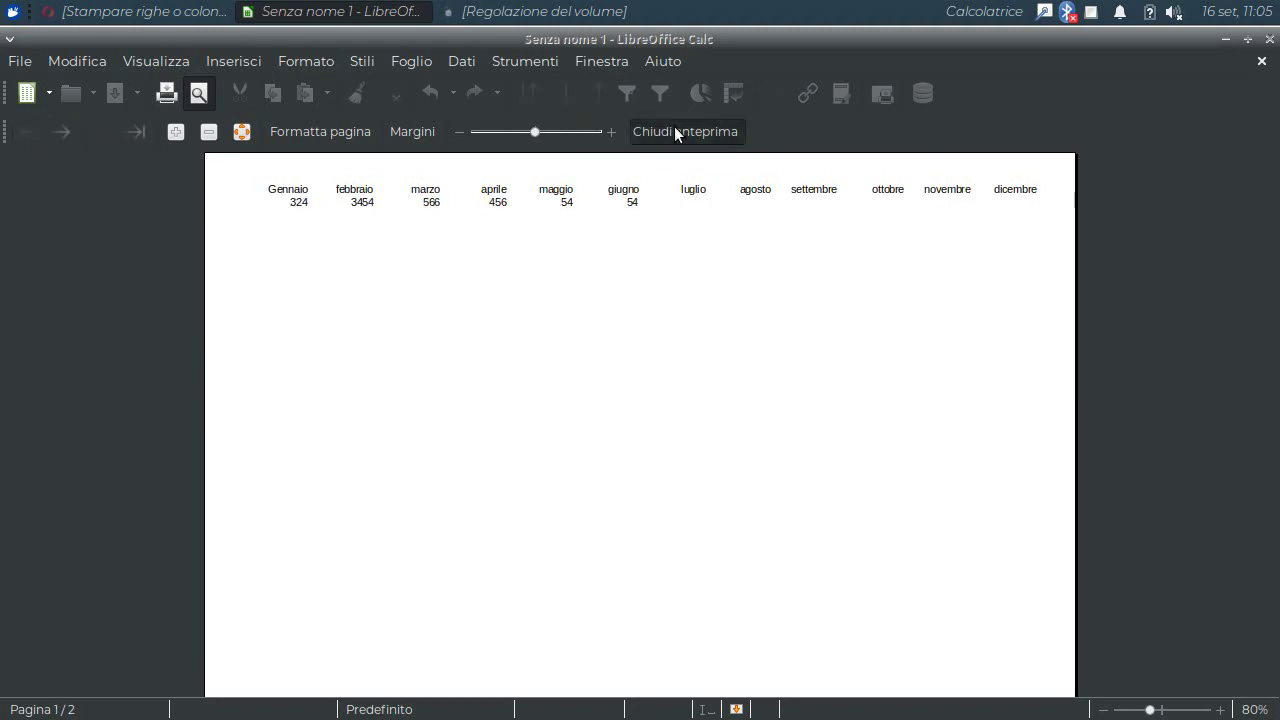
pyautogui.press('Escape')
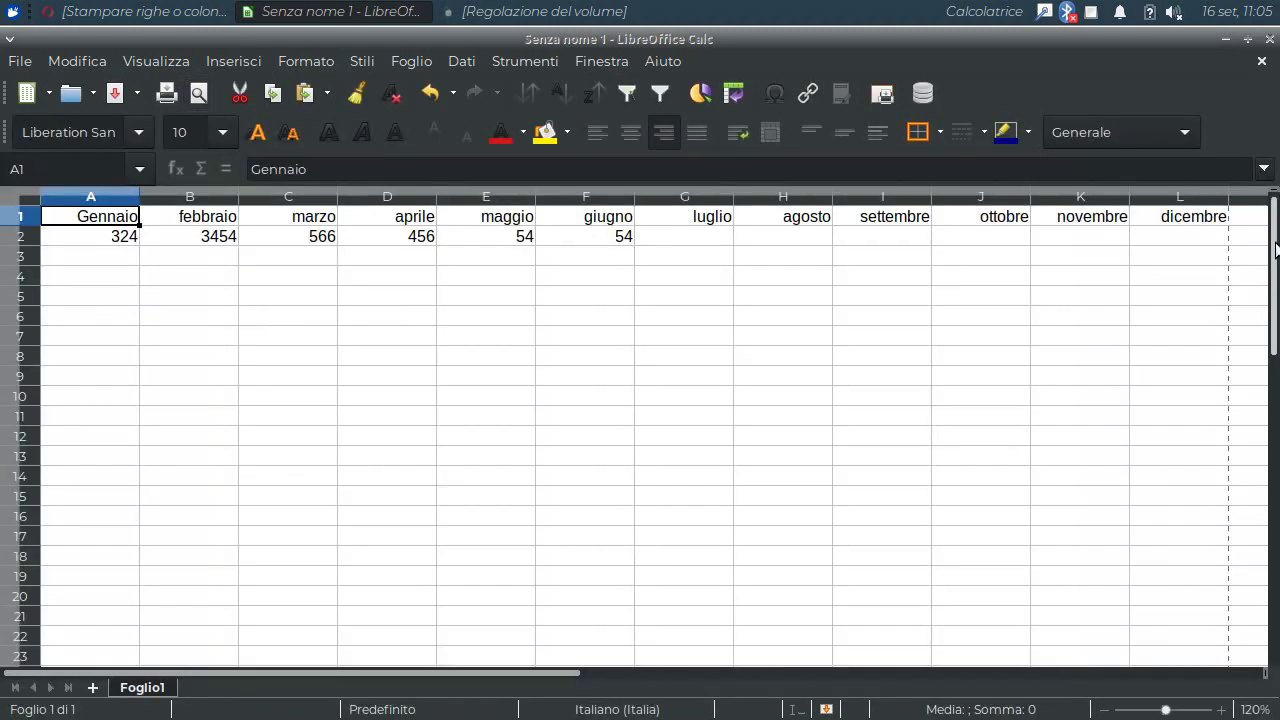
# - Scroll down to check the row 43 values, then scroll back up to cell A1
pyautogui.moveTo(1276, 248); pyautogui.dragTo(1262, 434)
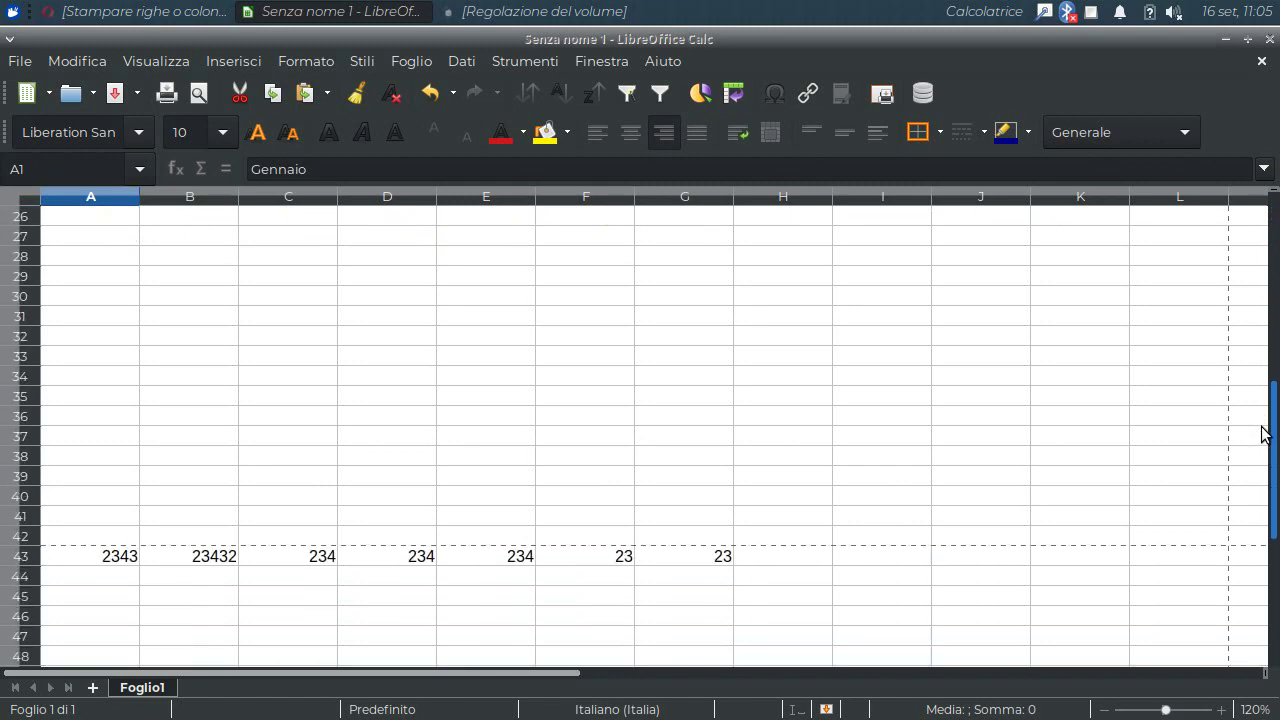
pyautogui.click(290, 562)
pyautogui.click(195, 562)
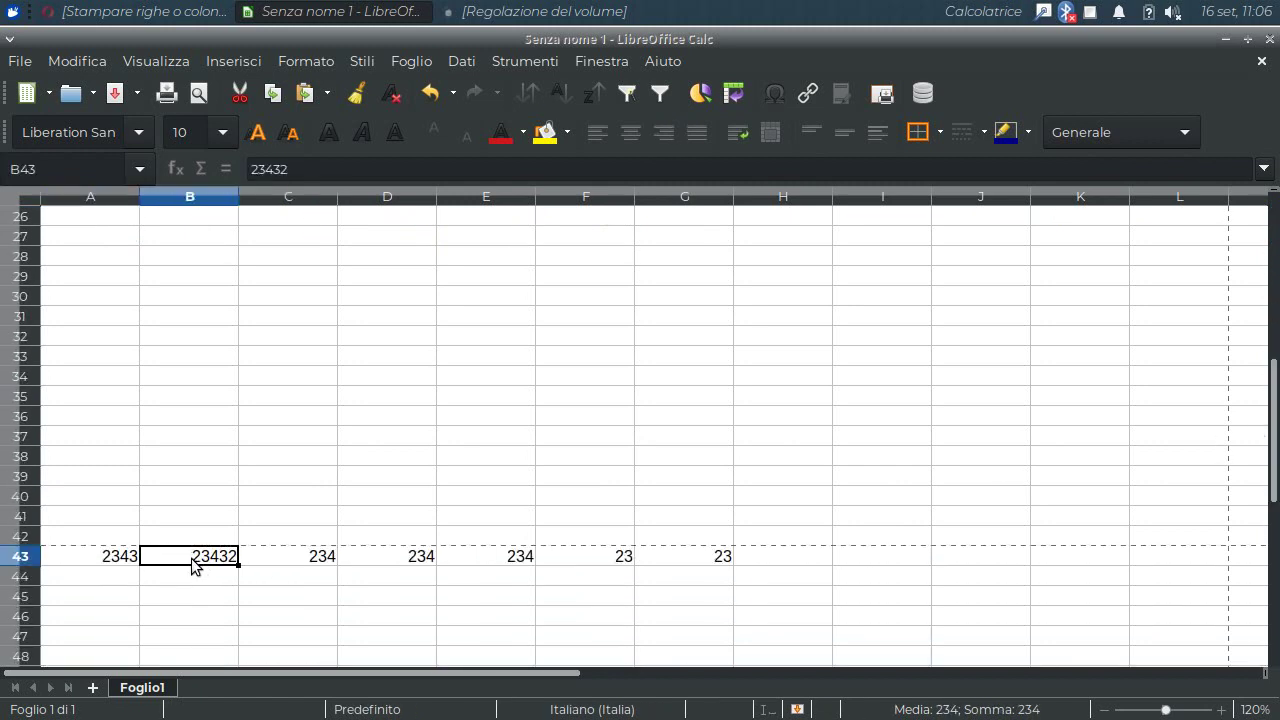
pyautogui.click(118, 563)
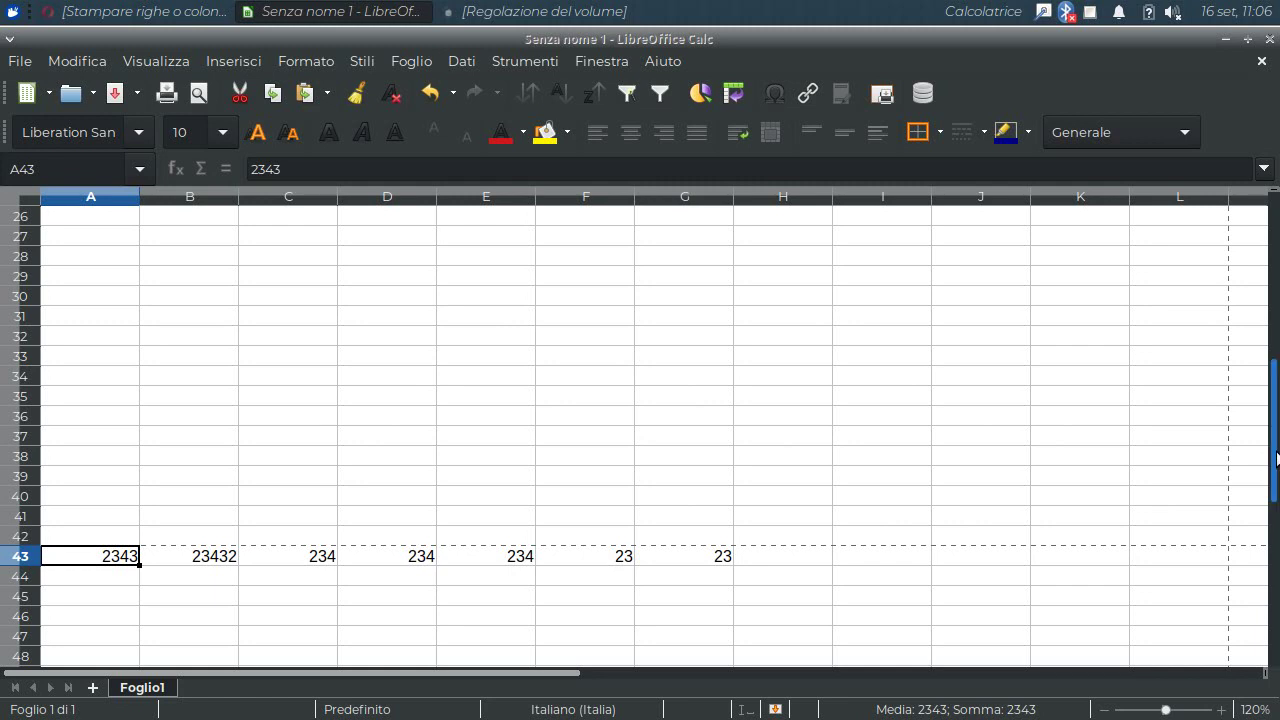
pyautogui.moveTo(1276, 458); pyautogui.dragTo(1274, 290)
pyautogui.click(120, 216)
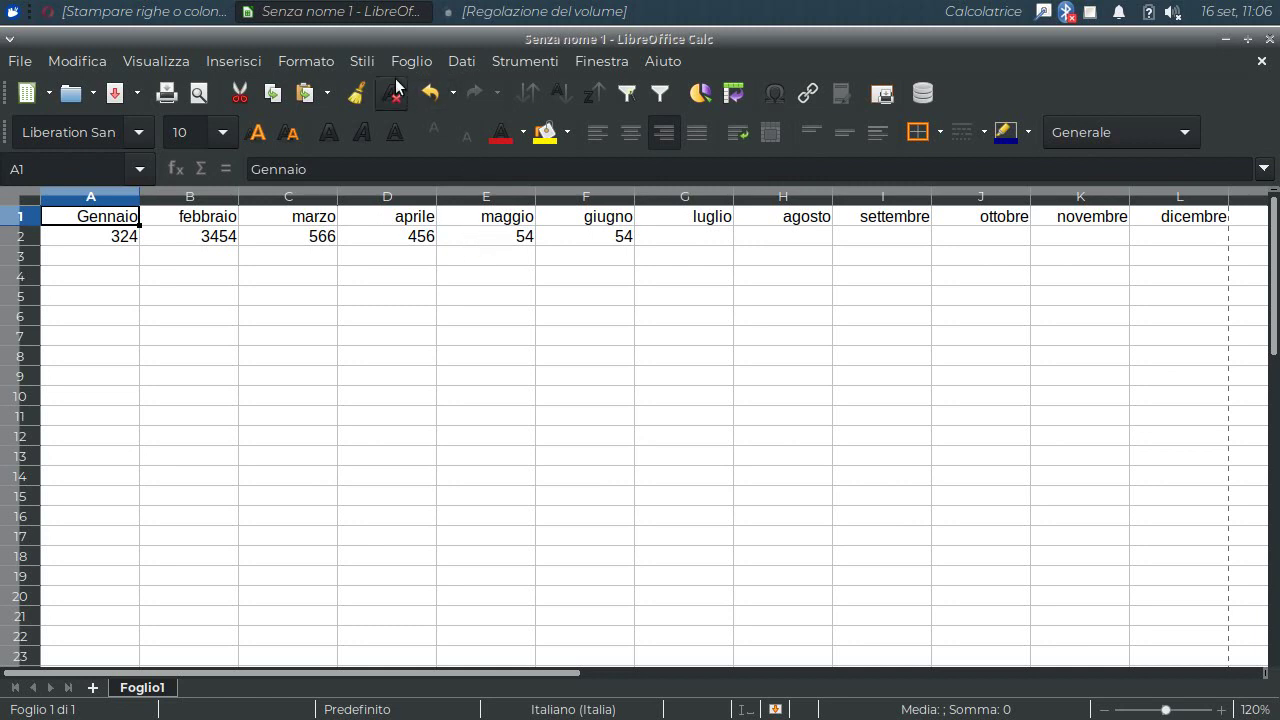
# - Set the print range to $A$1:$F$2 by selecting A1 through F2 on the sheet
pyautogui.click(298, 62)
pyautogui.moveTo(349, 401)
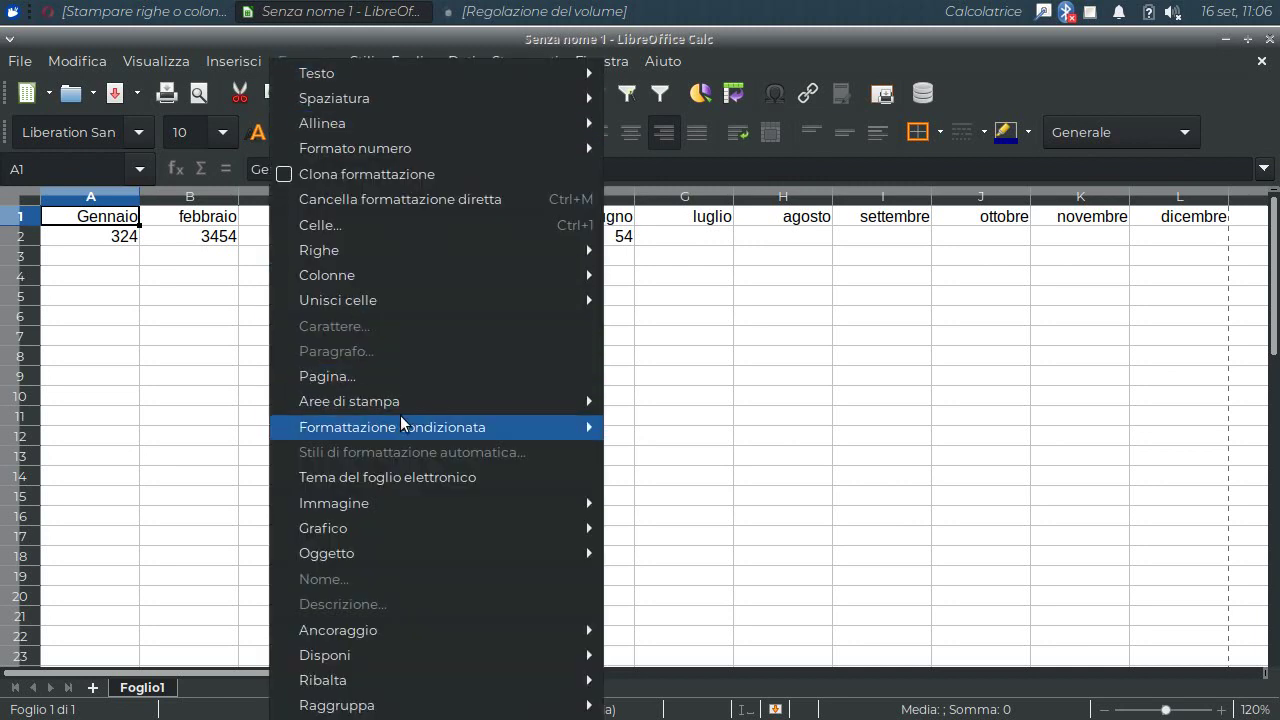
pyautogui.click(646, 450)
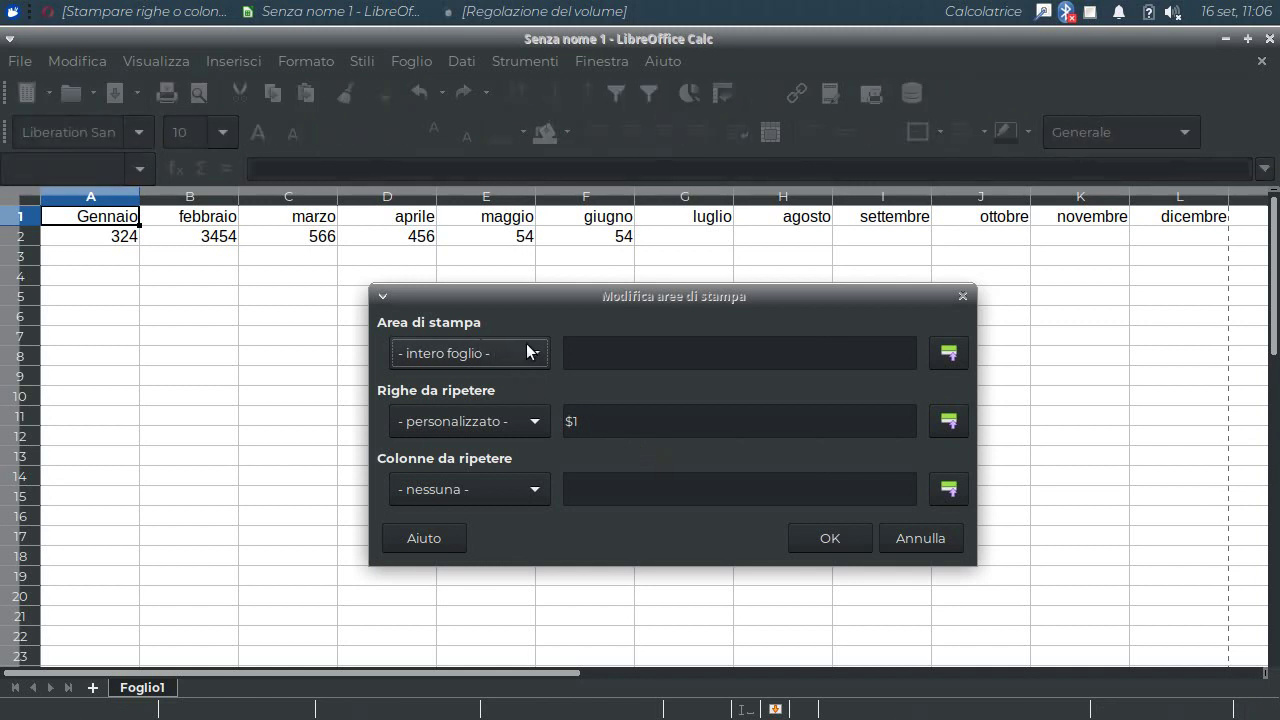
pyautogui.click(949, 355)
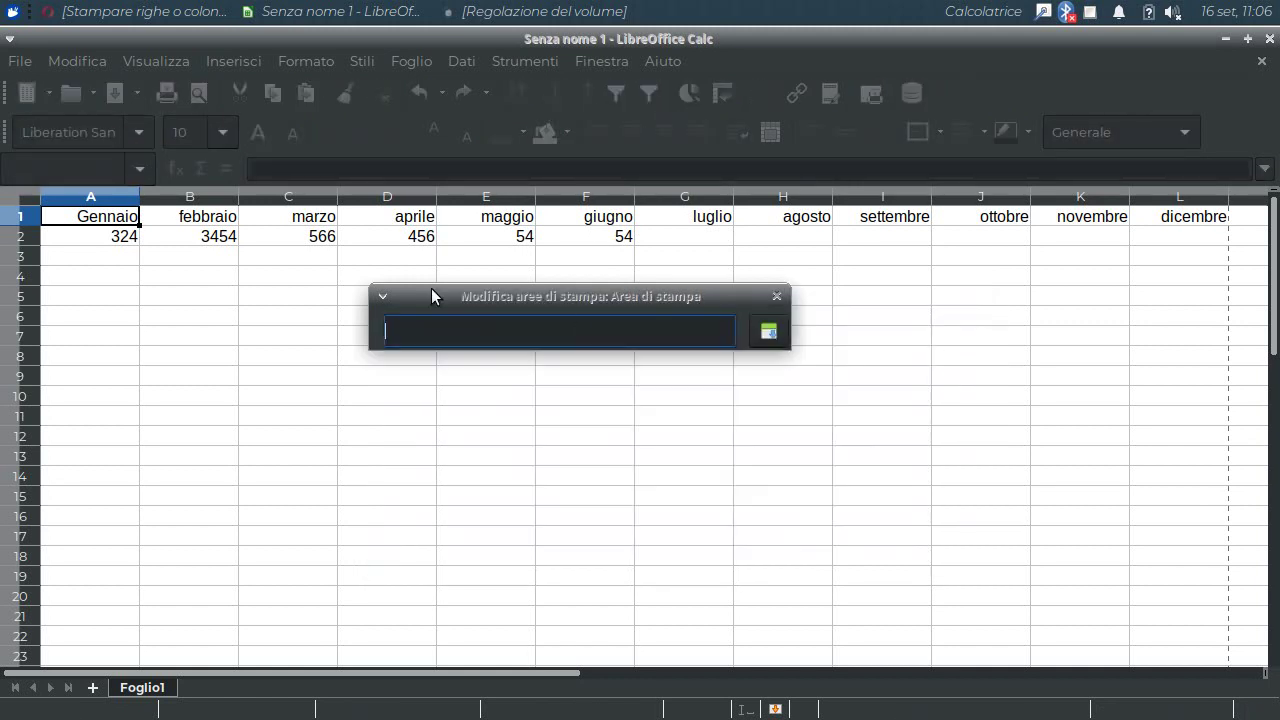
pyautogui.moveTo(63, 220)
pyautogui.mouseDown()
pyautogui.moveTo(121, 245)
pyautogui.moveTo(607, 243)
pyautogui.mouseUp()
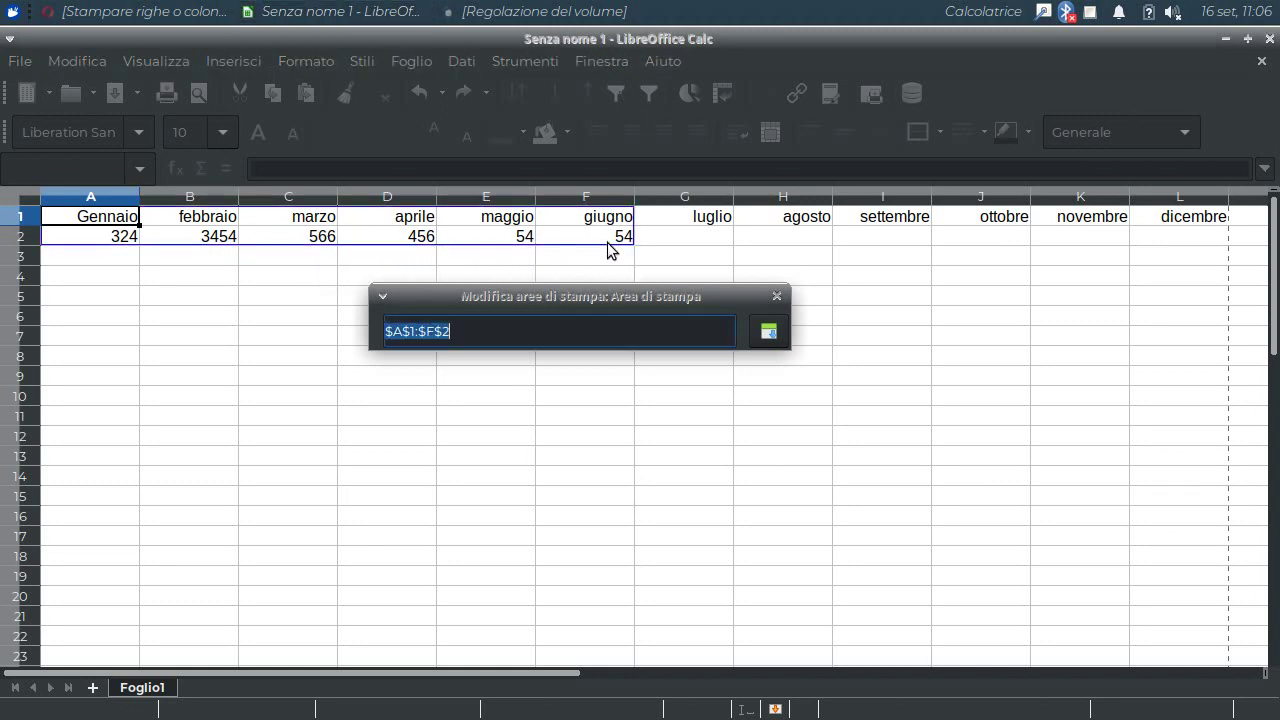
pyautogui.click(768, 333)
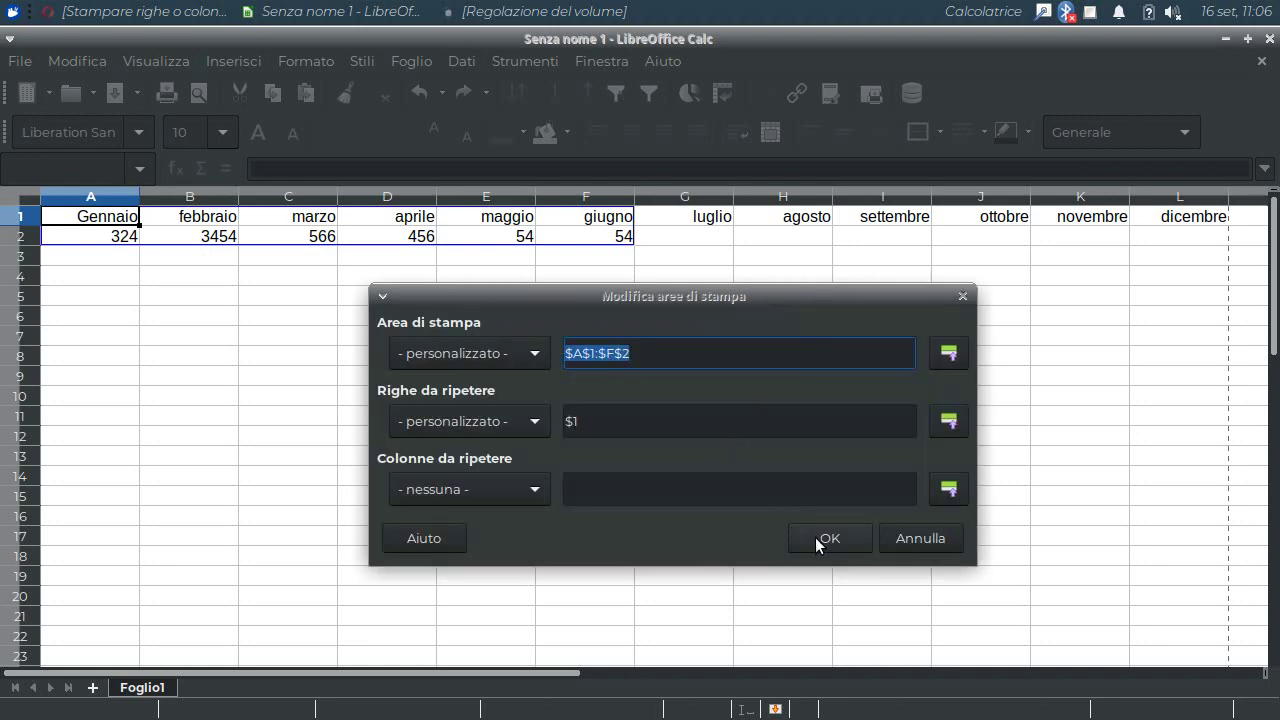
pyautogui.click(826, 538)
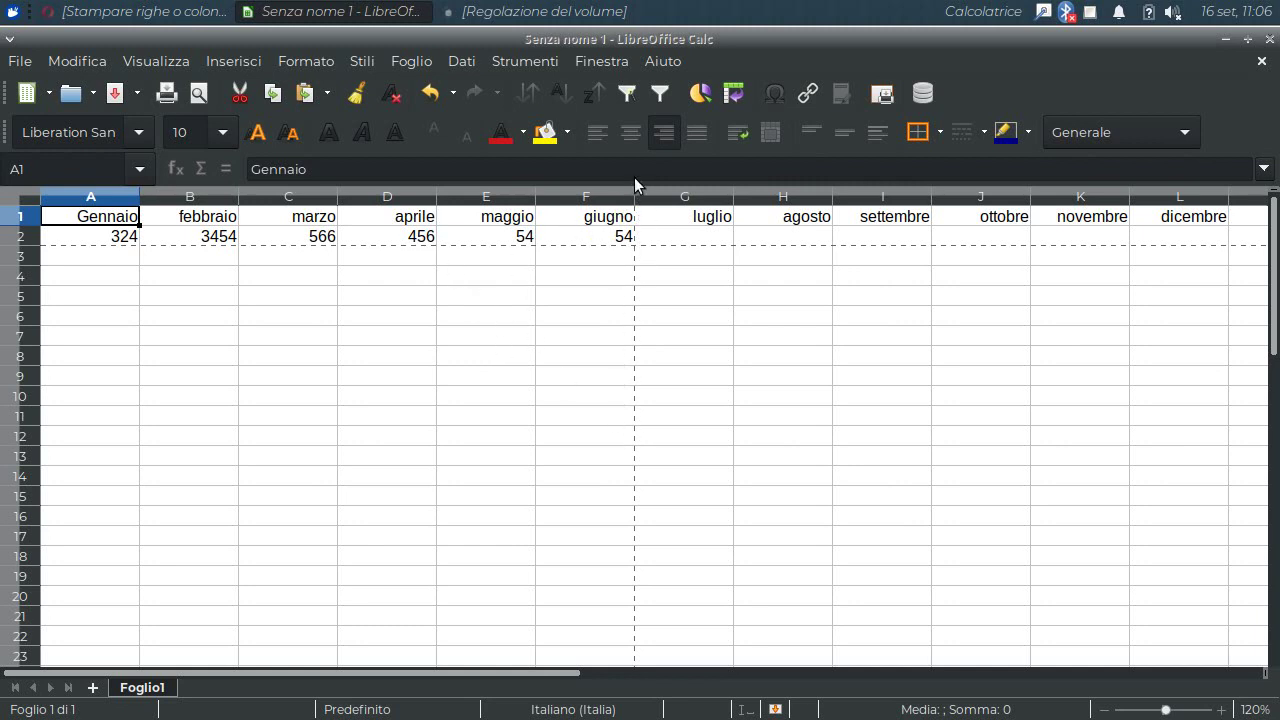
pyautogui.click(197, 98)
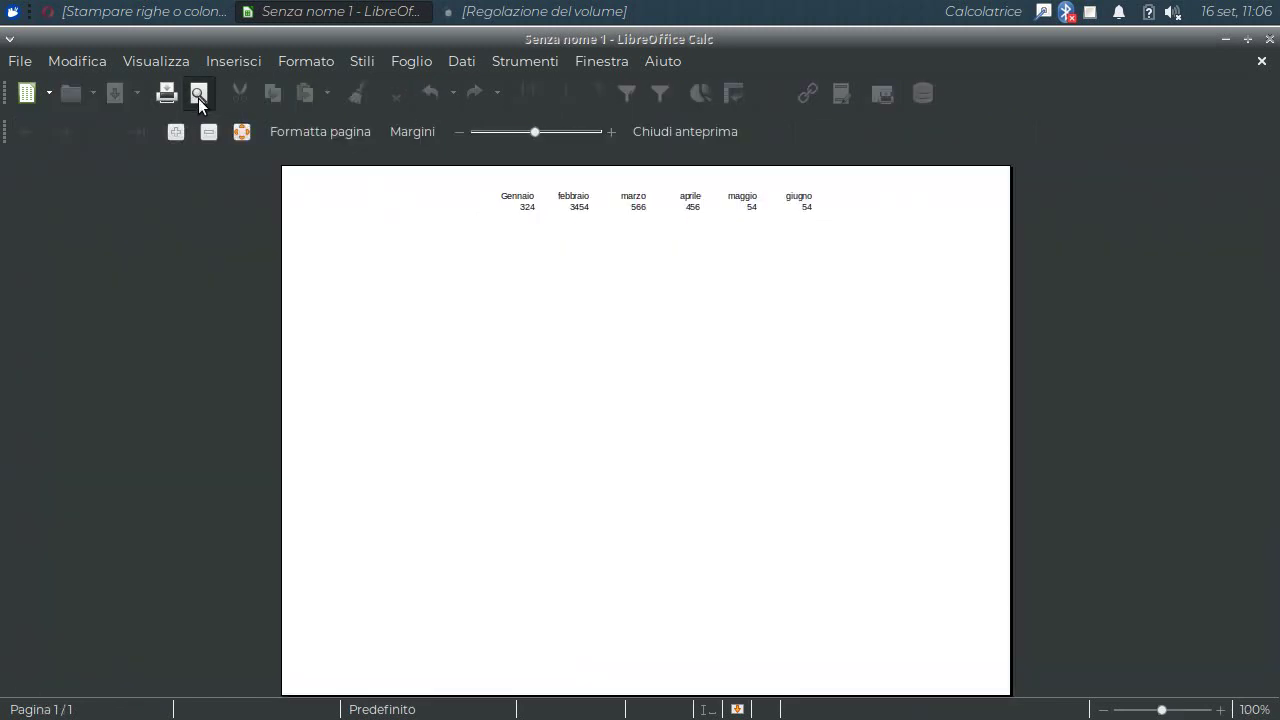
pyautogui.click(178, 133)
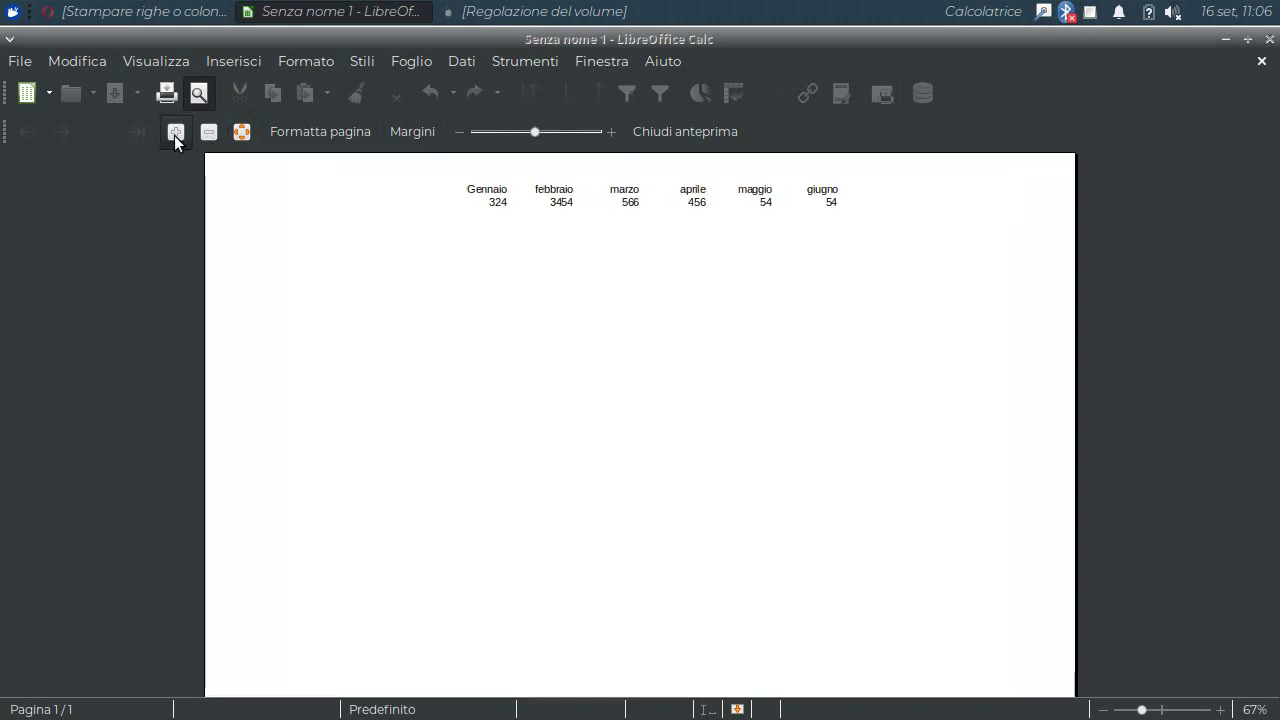
pyautogui.click(180, 134)
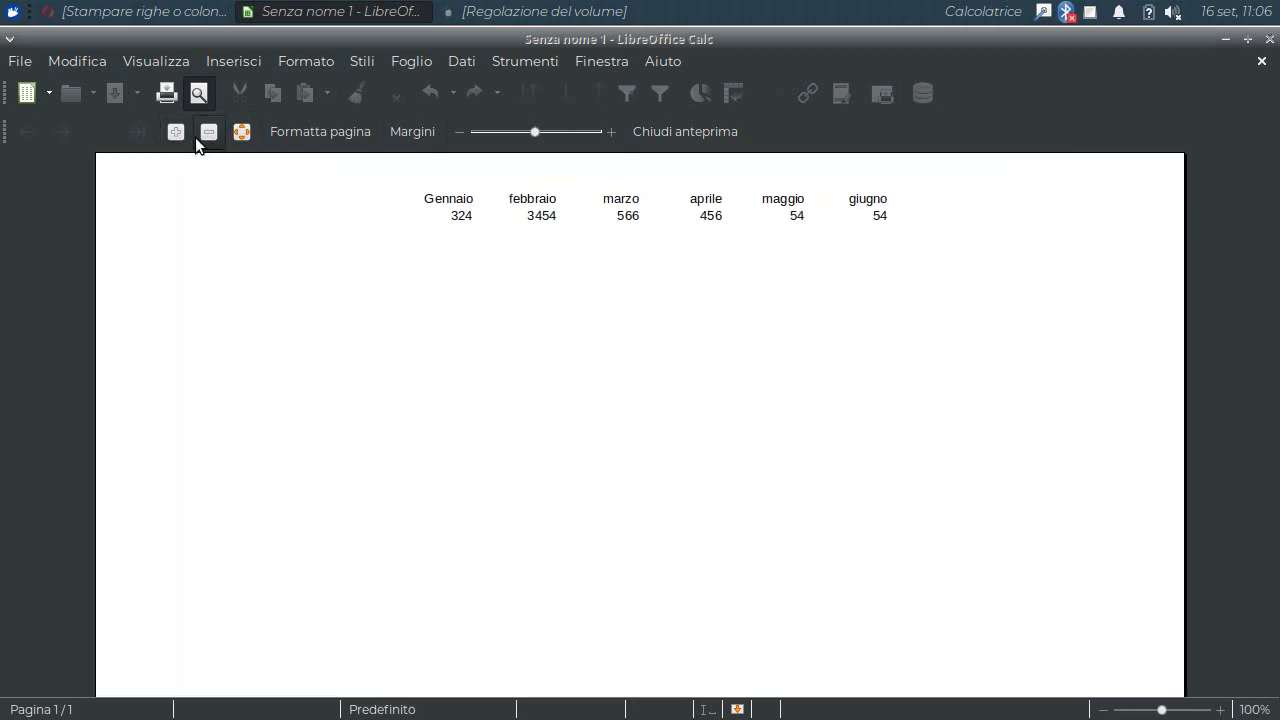
pyautogui.click(208, 134)
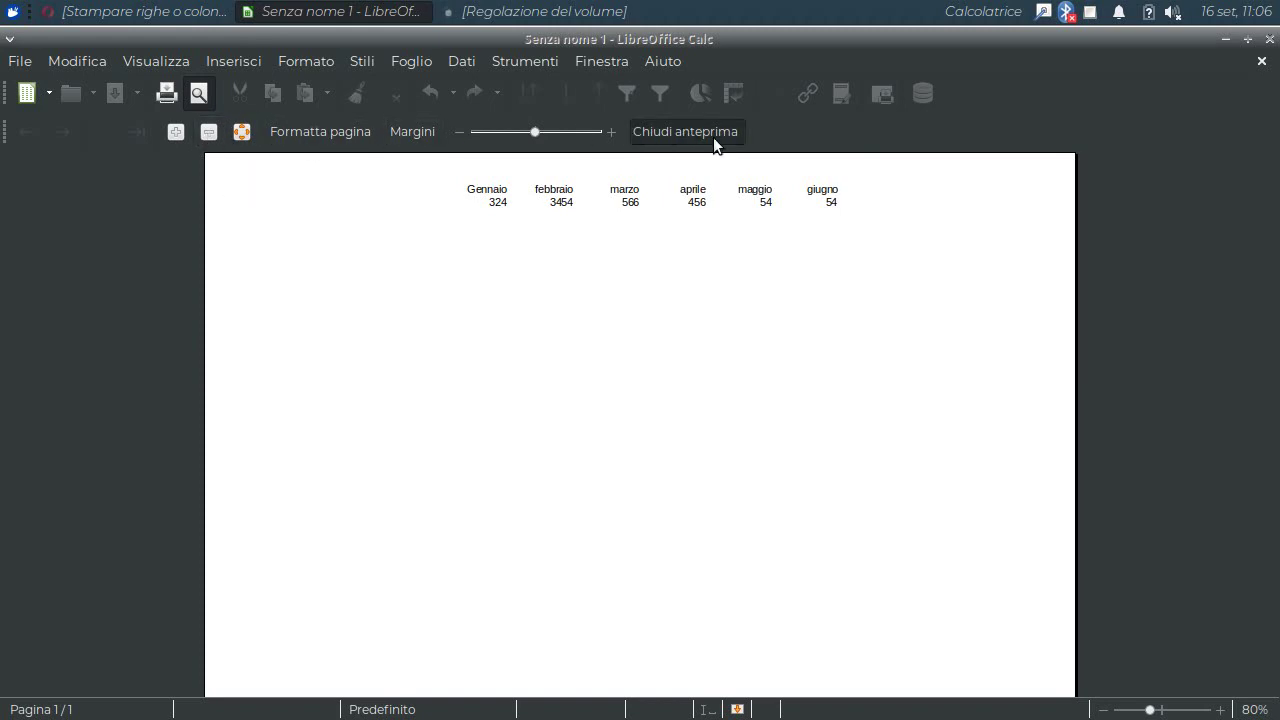
pyautogui.press('Escape')
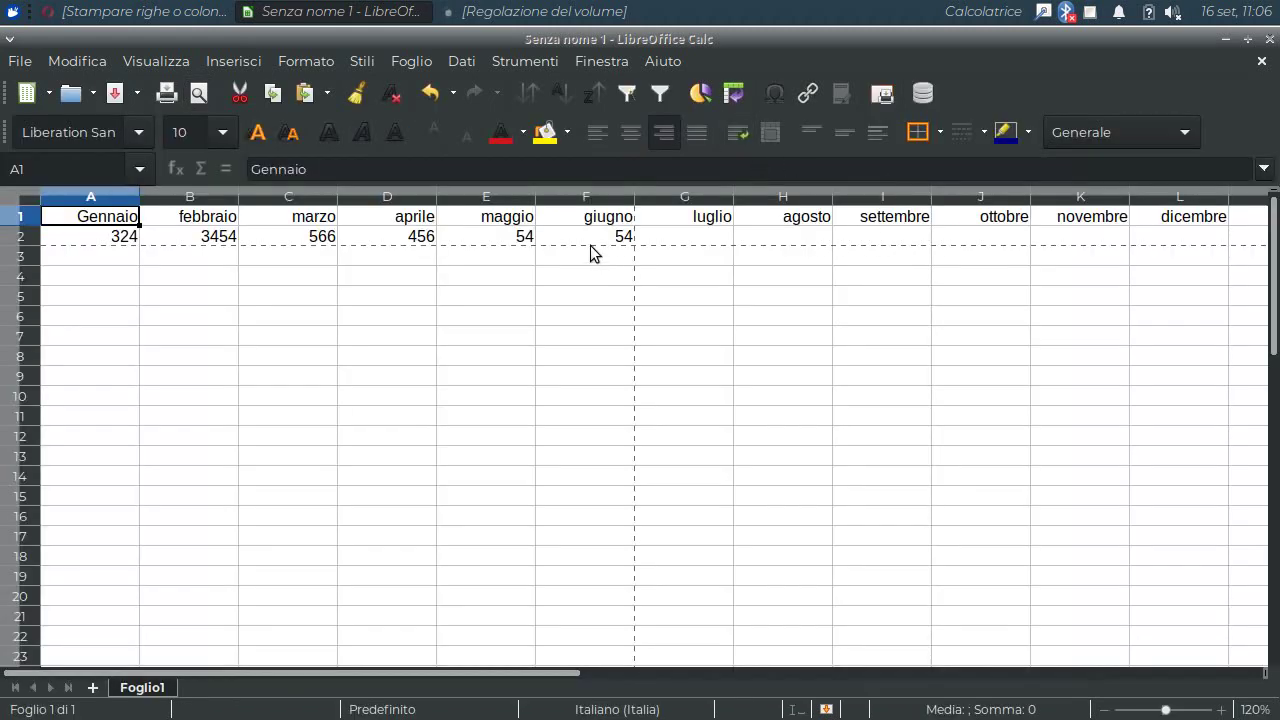
pyautogui.click(301, 59)
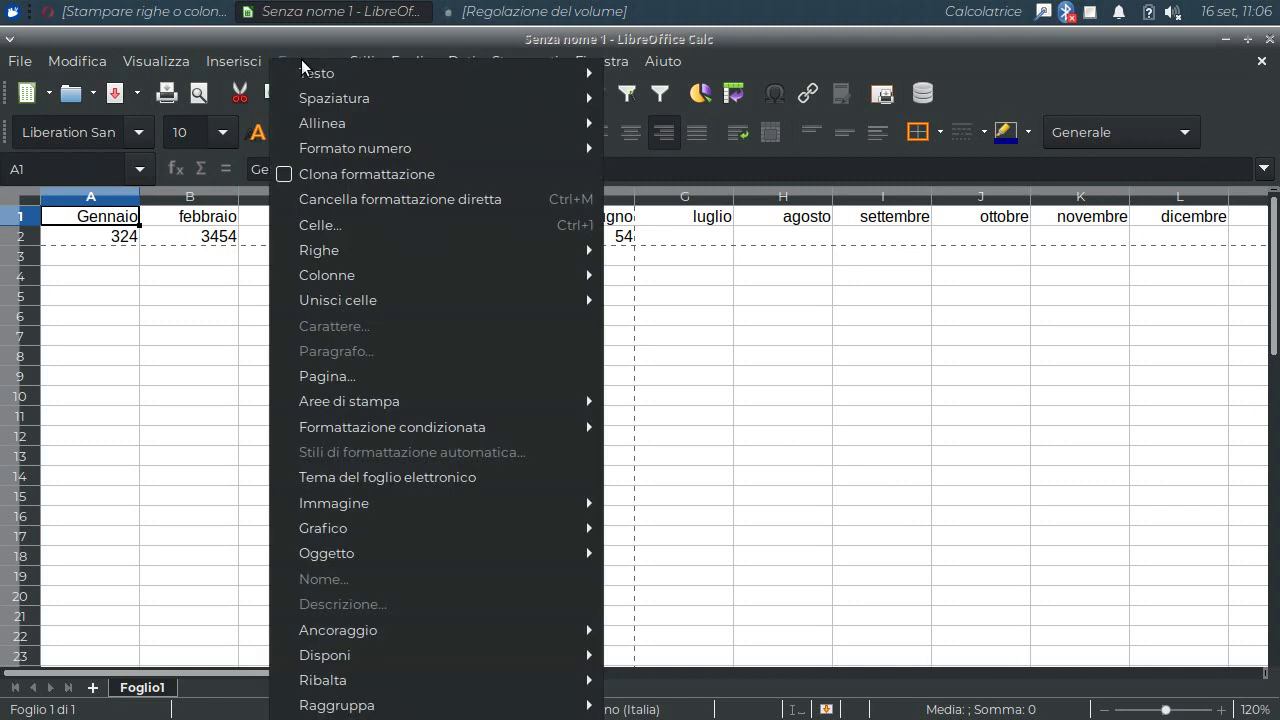
pyautogui.moveTo(349, 401)
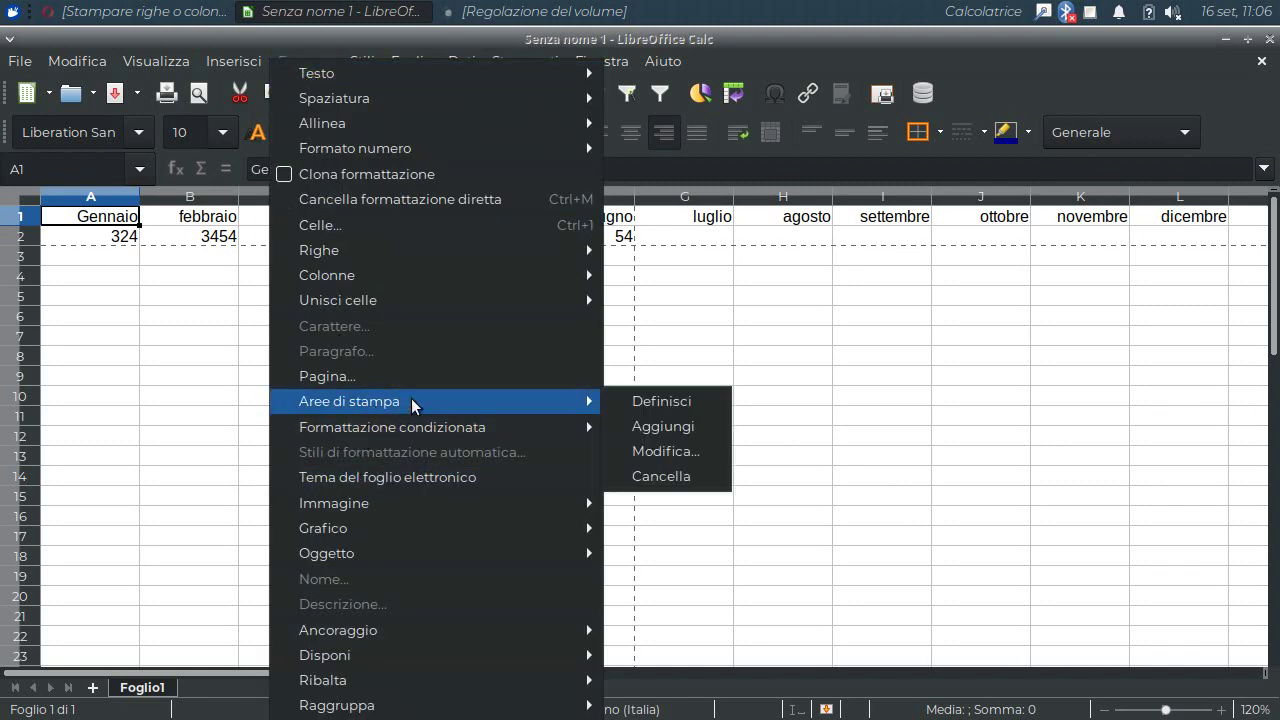
pyautogui.click(664, 451)
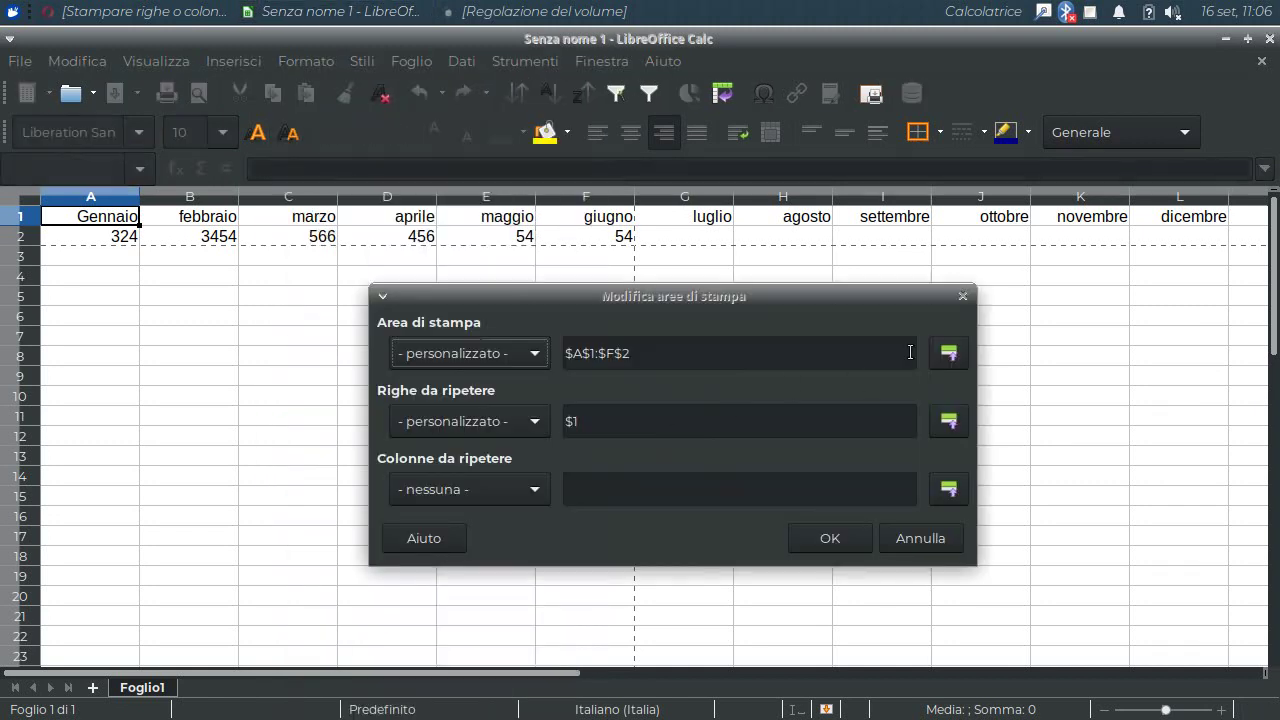
pyautogui.click(951, 356)
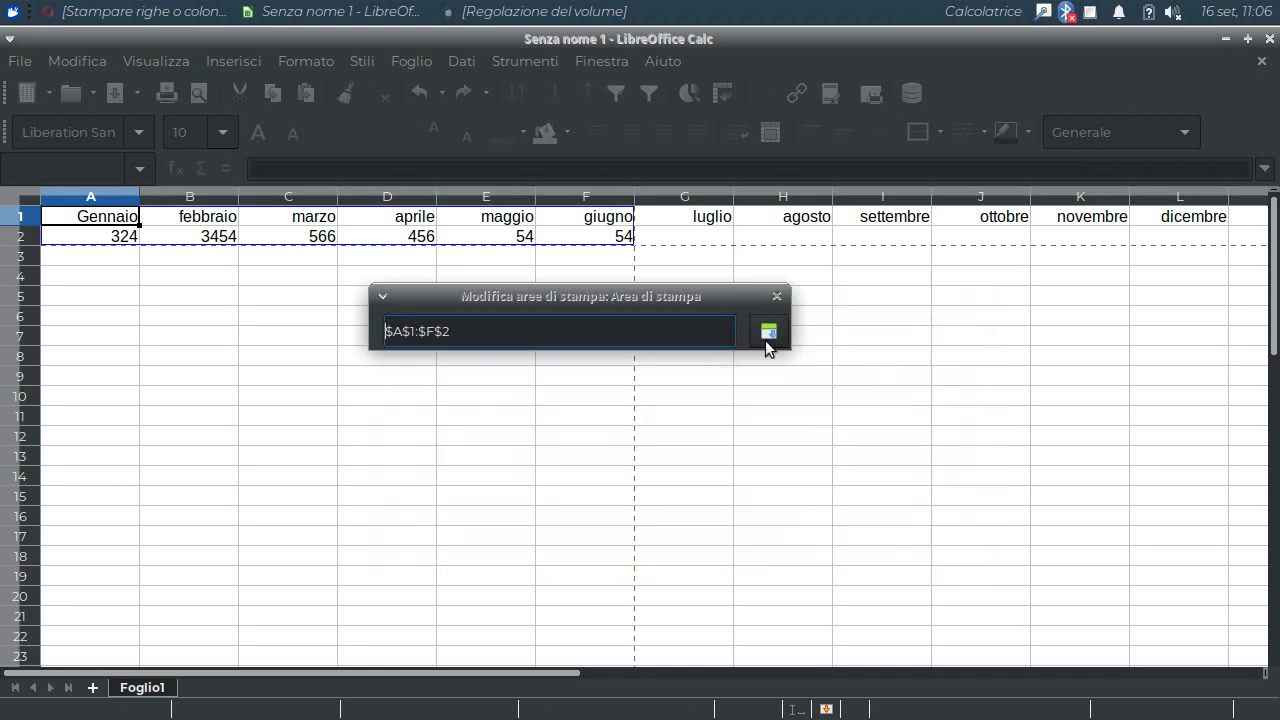
pyautogui.click(778, 297)
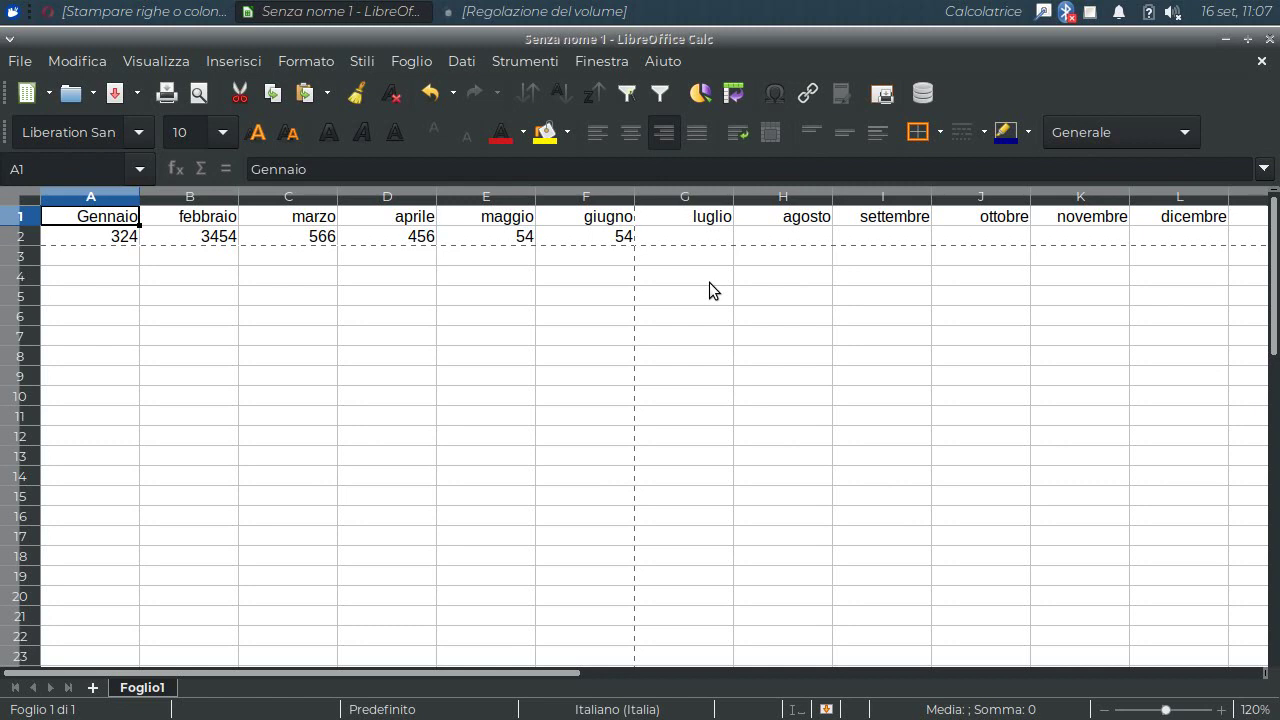
# - Confirm the landscape, horizontally centred page in print preview, then reopen the Format menu
pyautogui.click(217, 103)
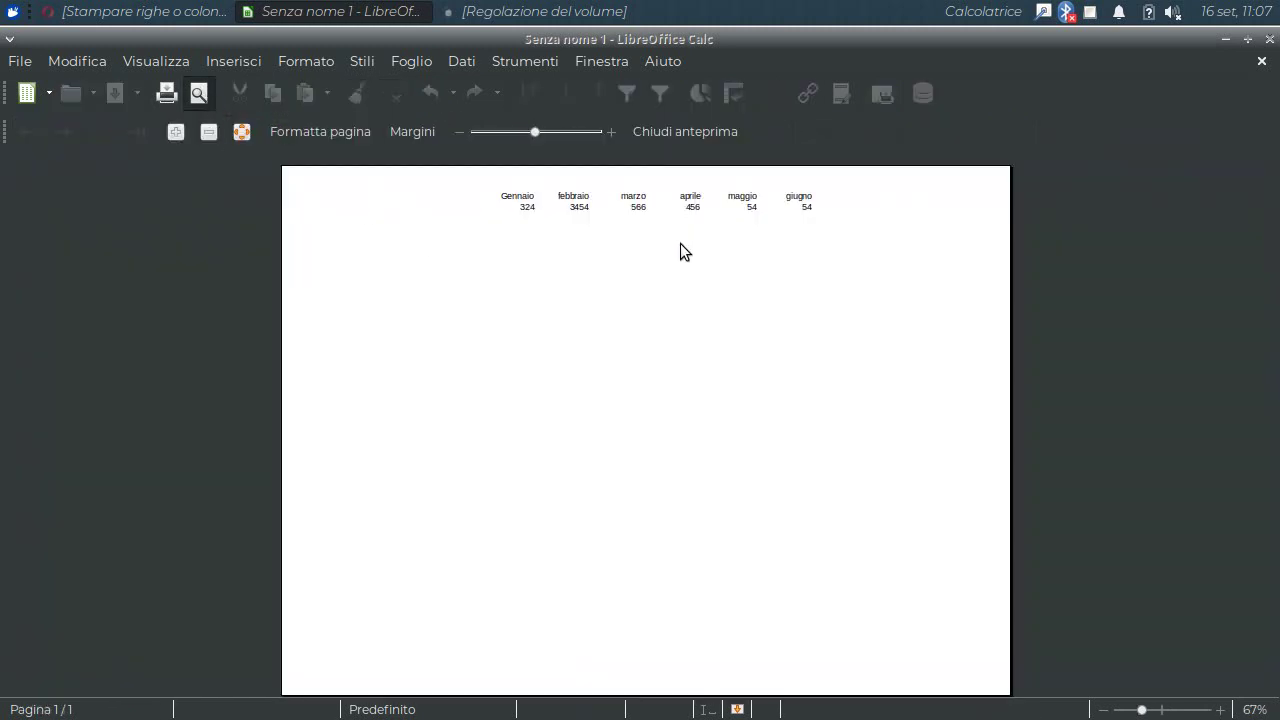
pyautogui.click(322, 131)
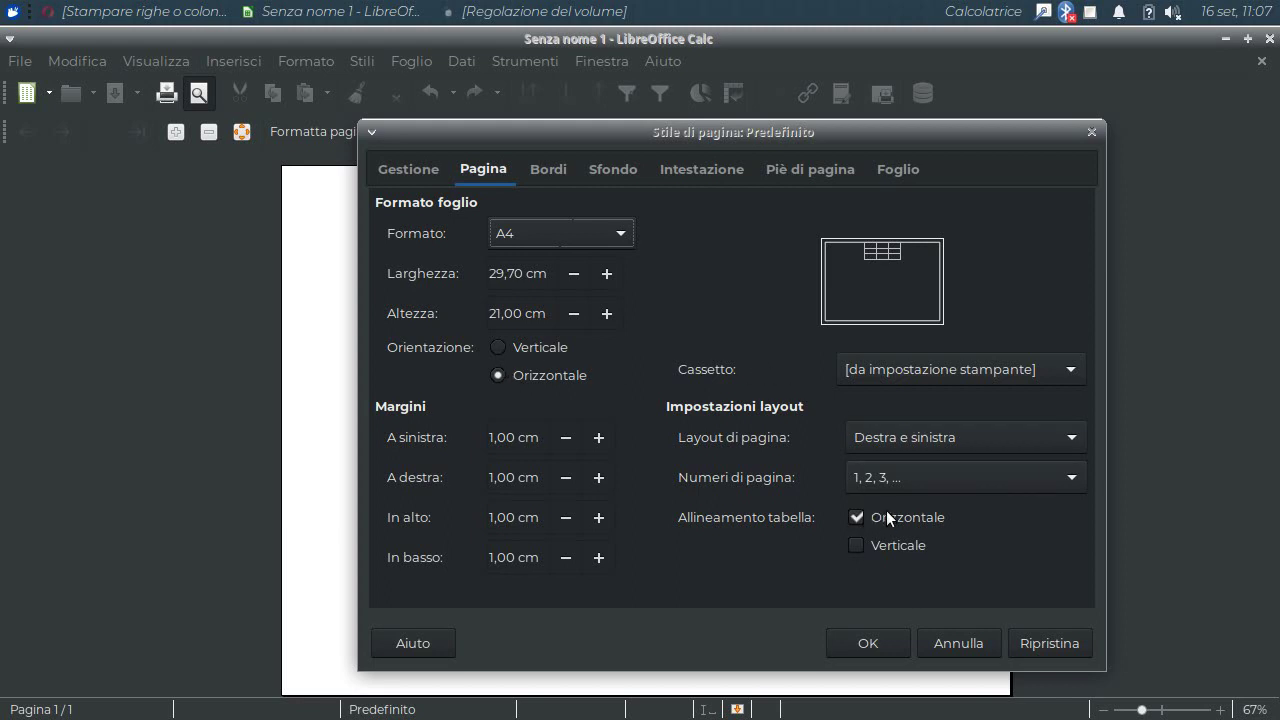
pyautogui.click(951, 645)
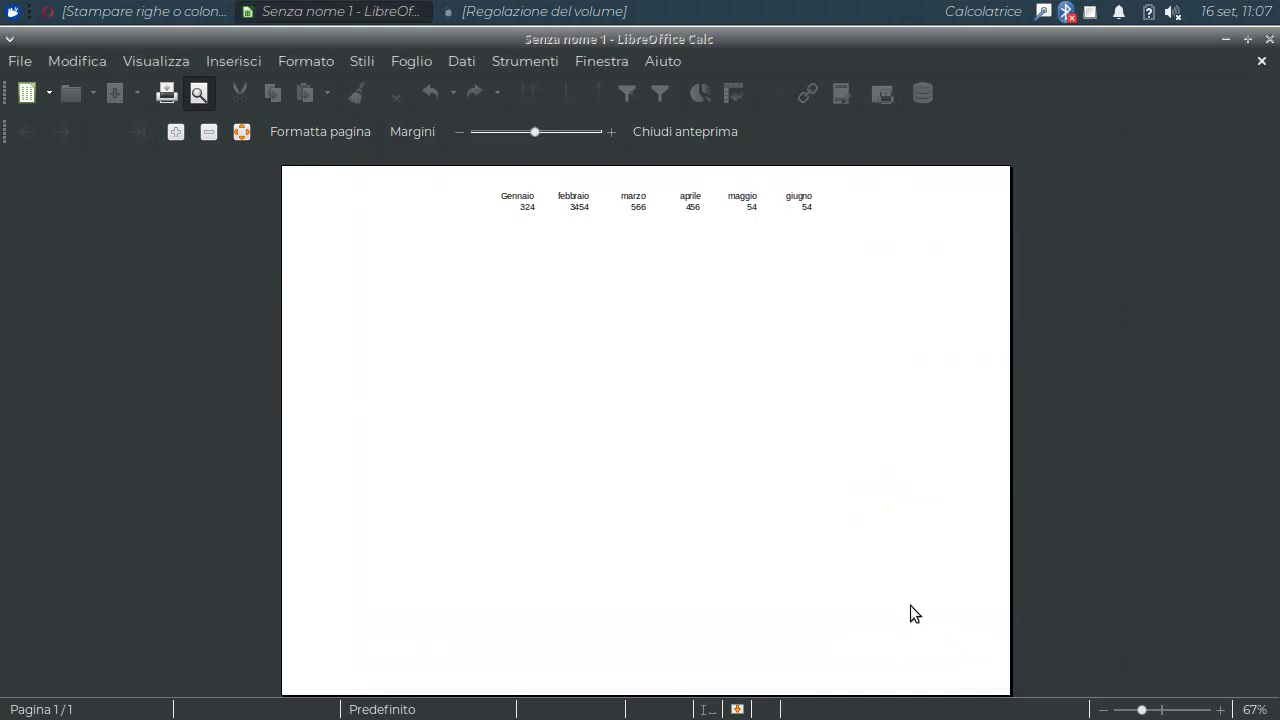
pyautogui.click(677, 129)
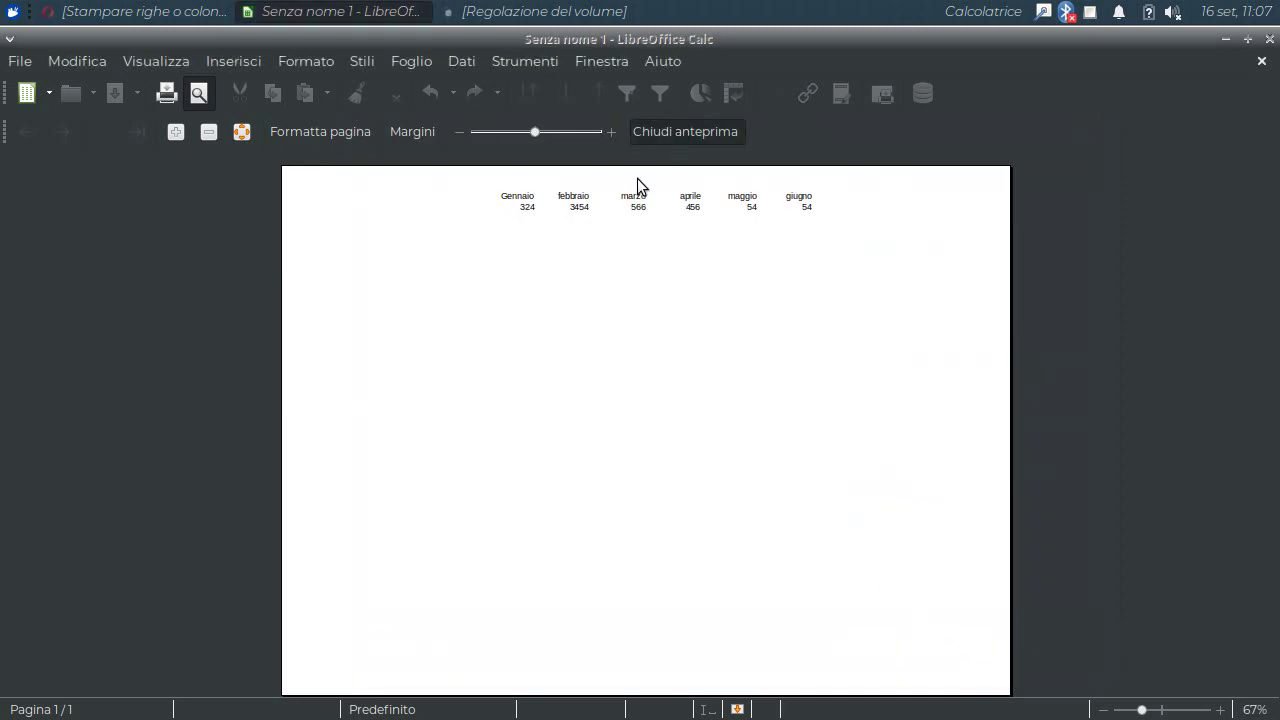
pyautogui.click(306, 61)
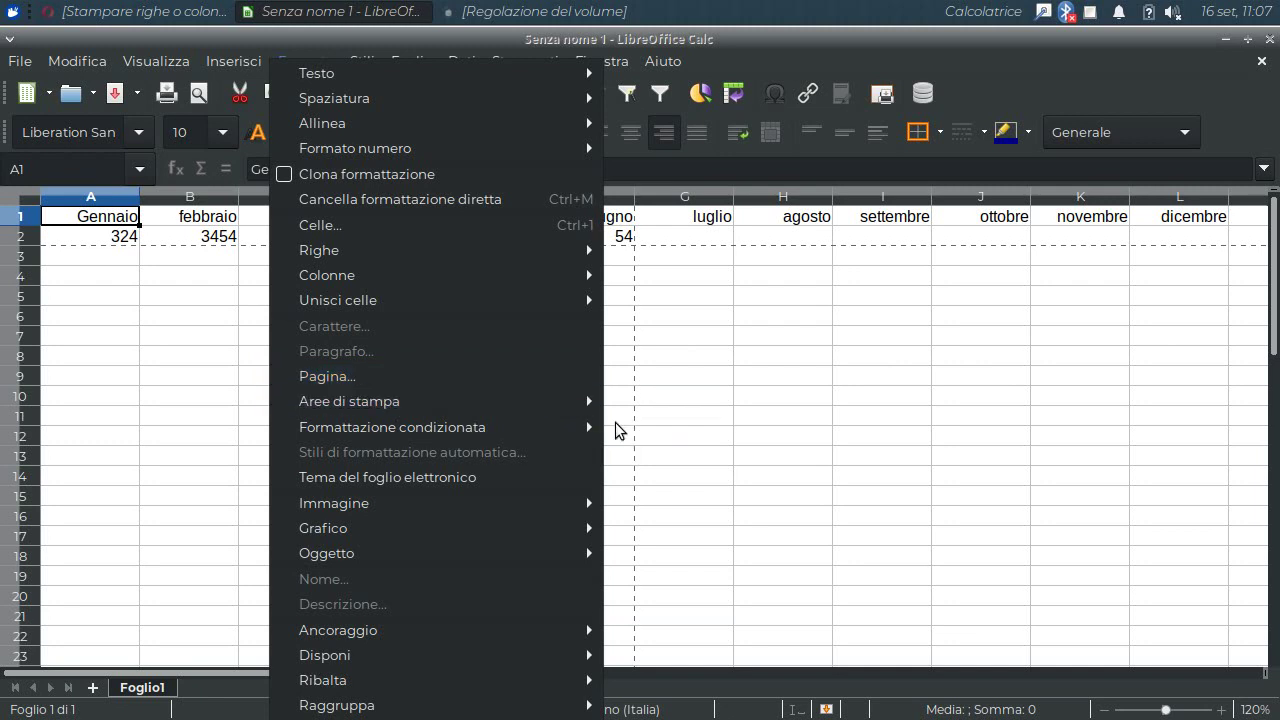
pyautogui.moveTo(349, 401)
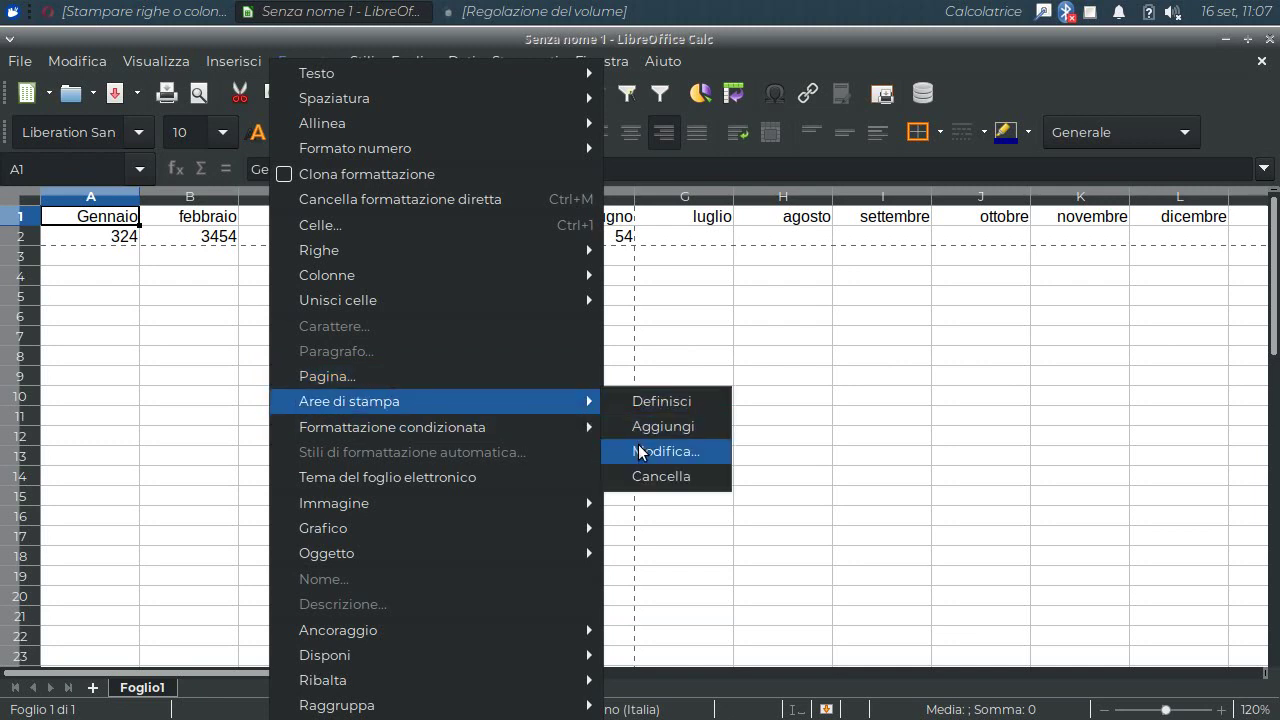
pyautogui.click(607, 451)
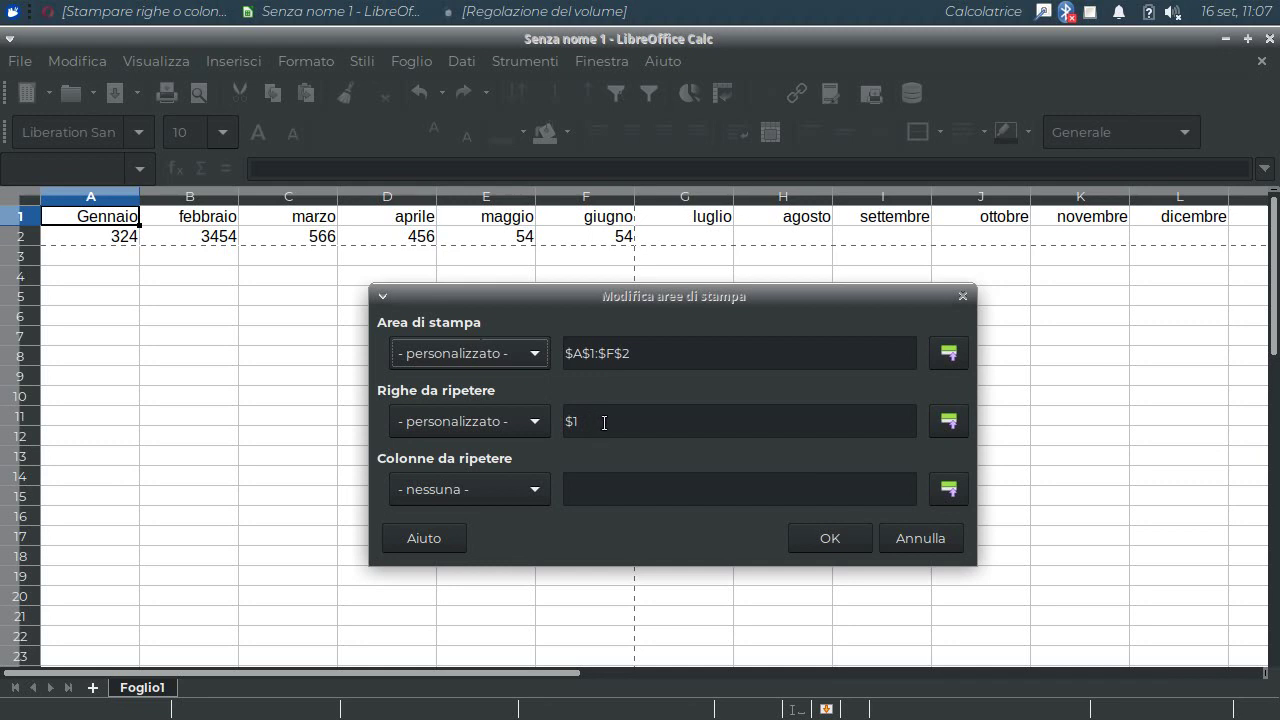
pyautogui.click(644, 354)
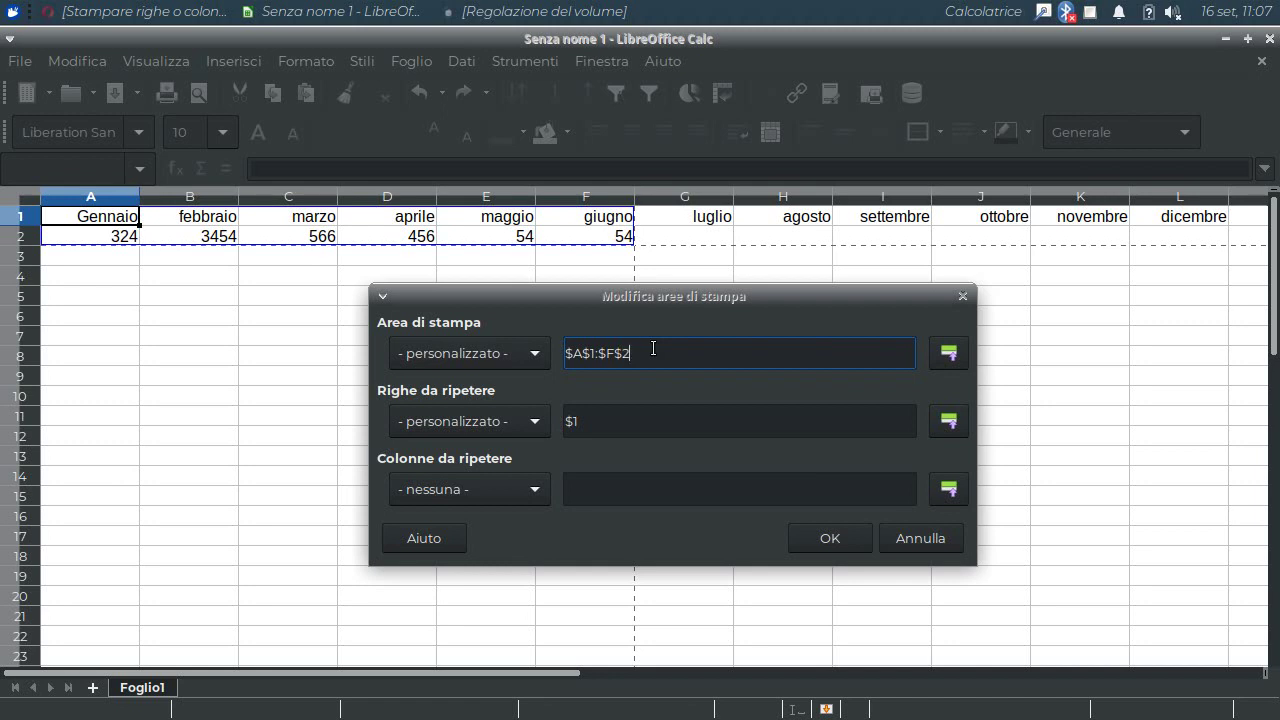
pyautogui.click(925, 538)
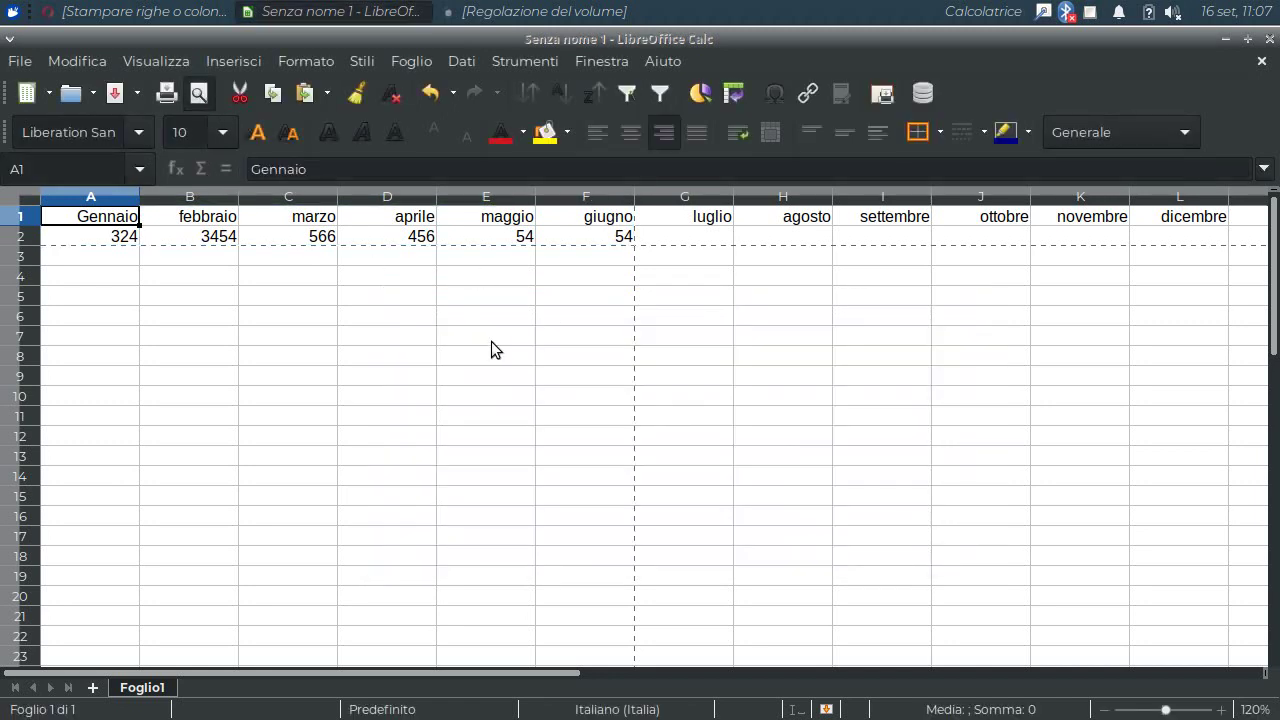
pyautogui.hotkey('ctrl', 'shift', 'o')
pyautogui.click(1090, 11)
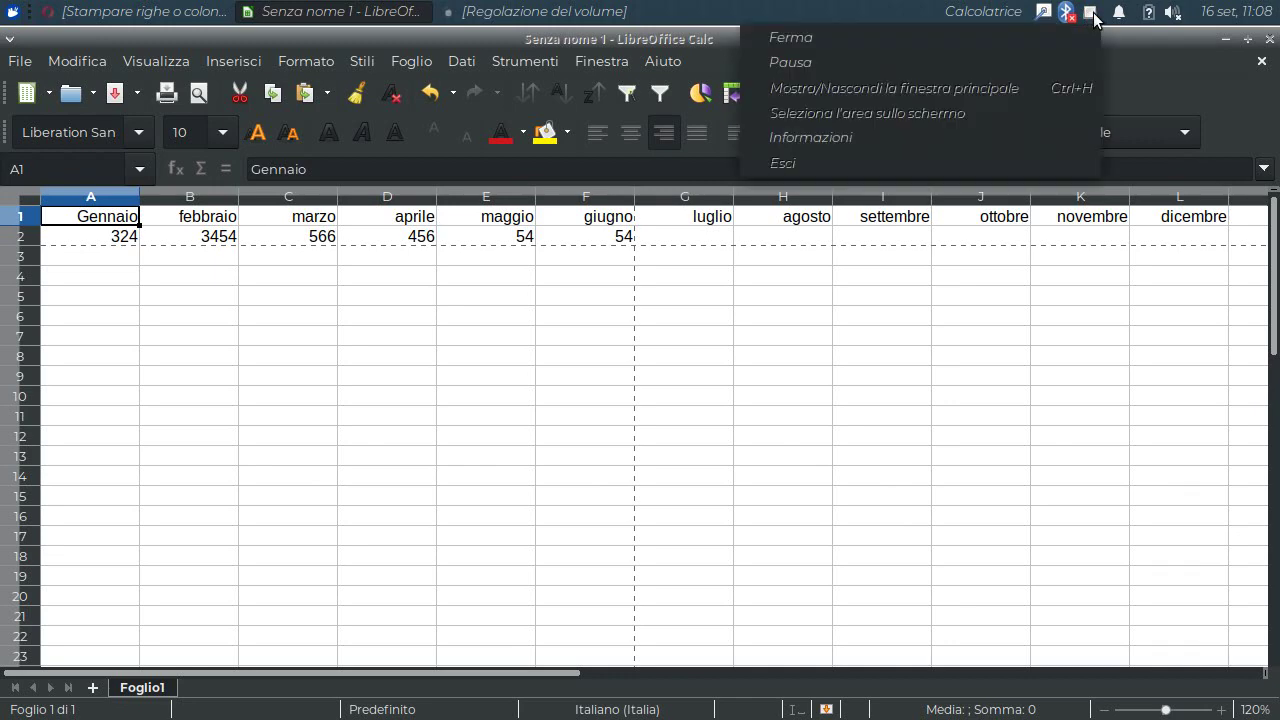